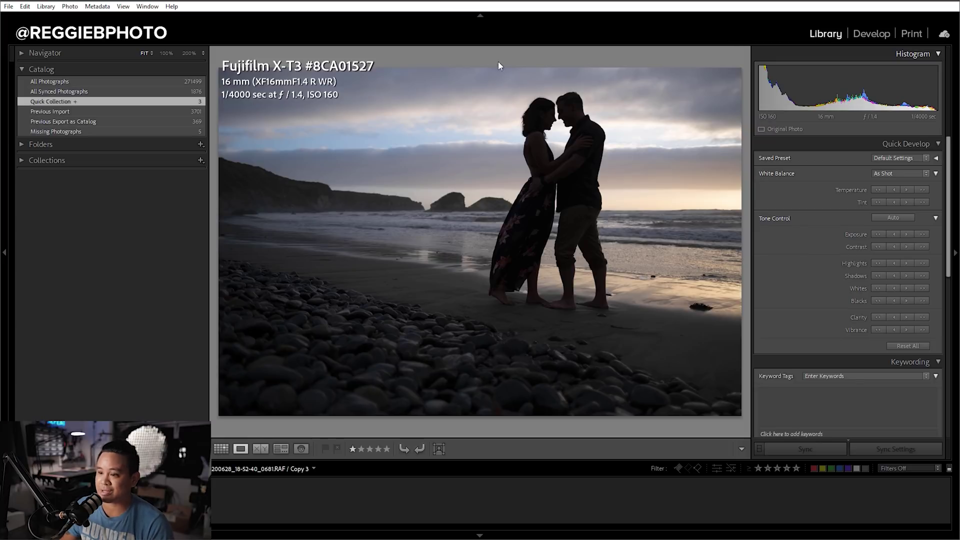
Open the beach couple photo in the Develop module and show the new-mask options.
click(870, 35)
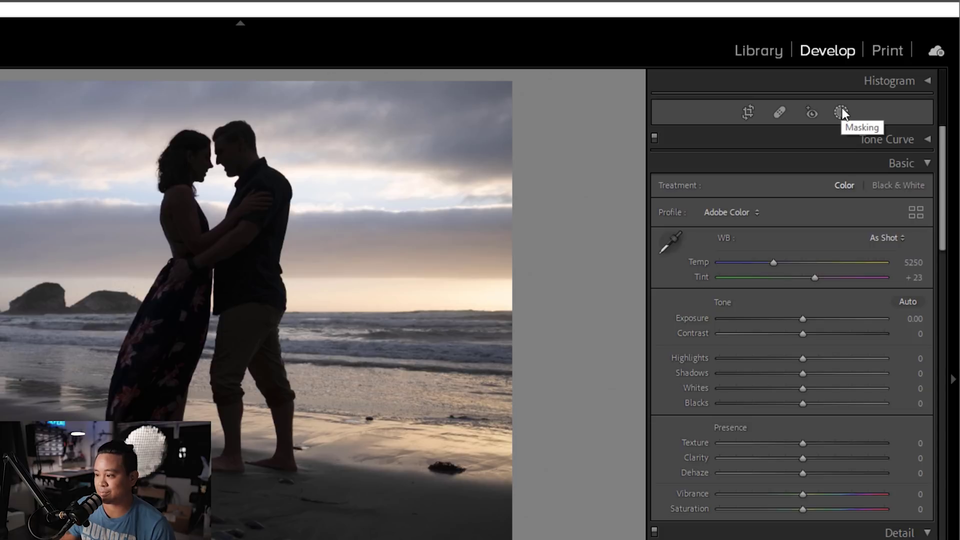
click(841, 112)
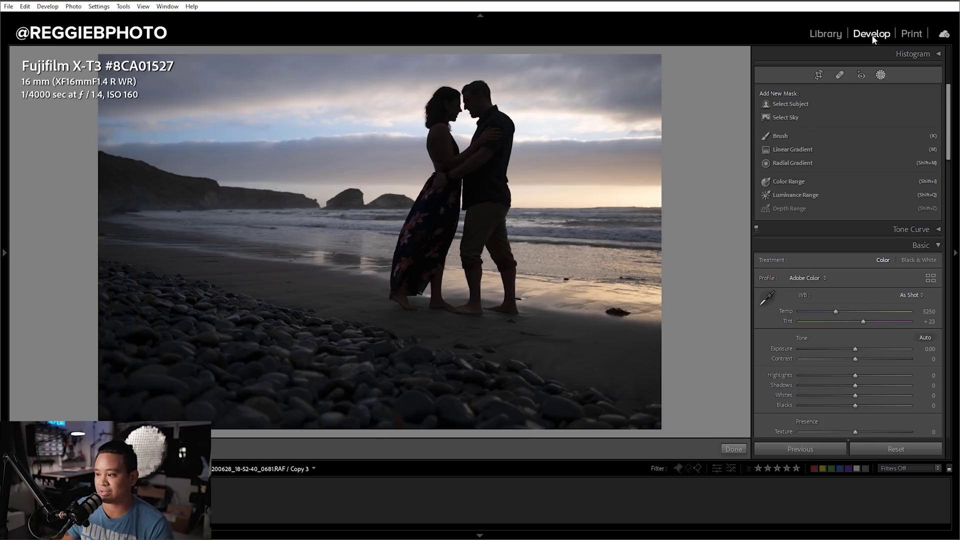
Close the mask options, try Exposure at +3.10 and −1.20, then reset it to 0.00.
click(881, 75)
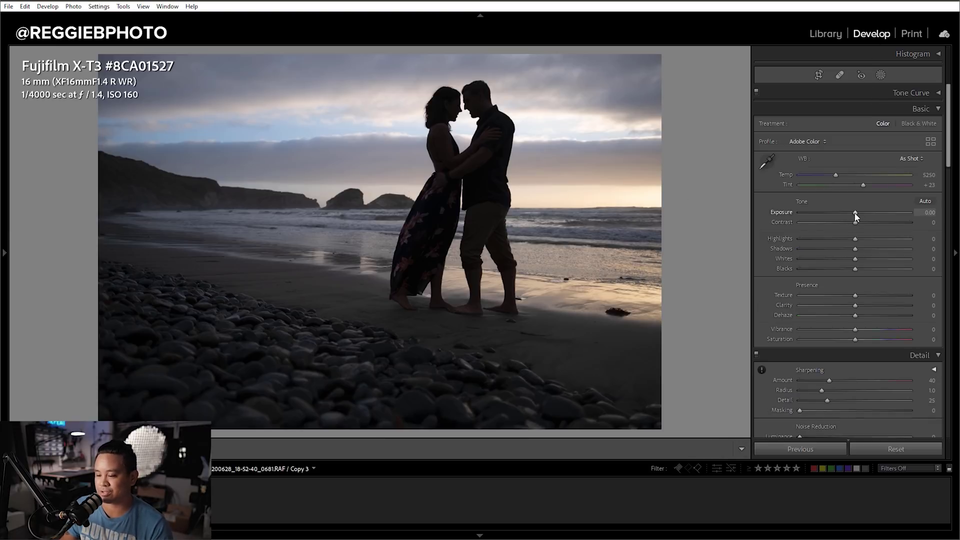
drag(855, 213, 890, 212)
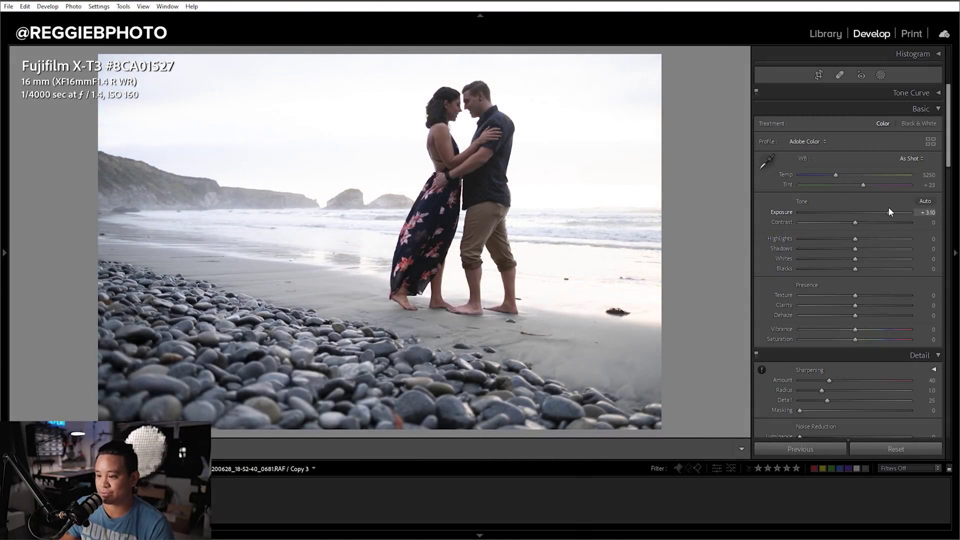
drag(889, 212, 842, 212)
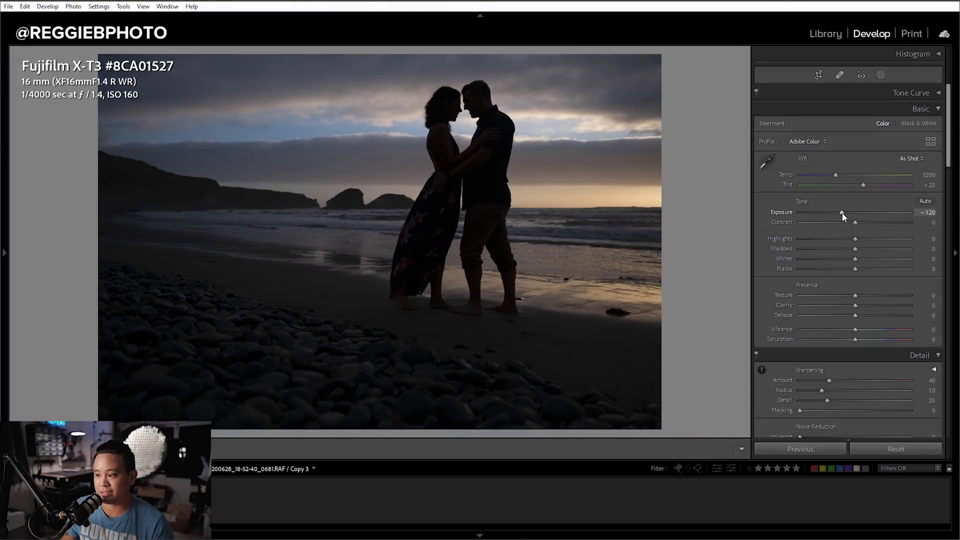
double_click(842, 212)
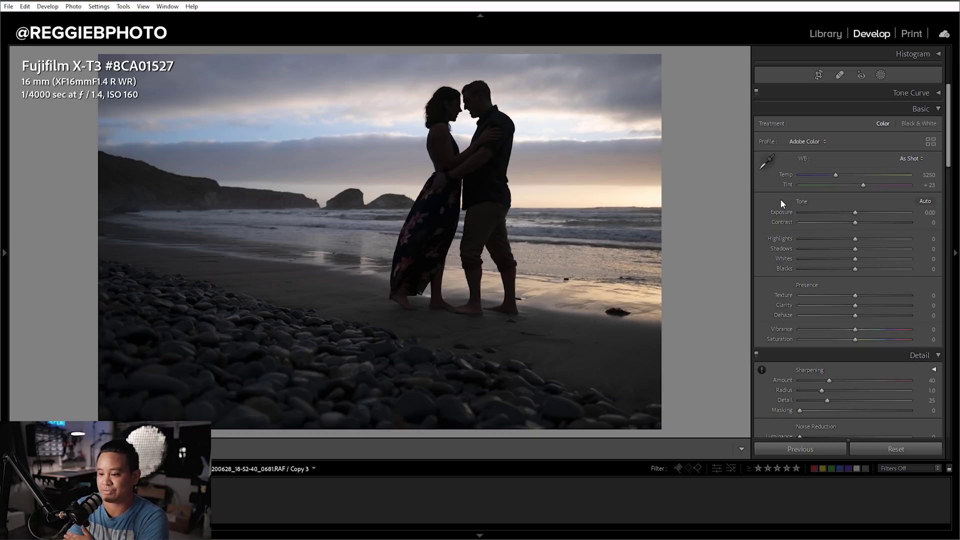
Apply the Embarcadero_Bold Portraits_Fujifilm X-T3 preset from the Presets panel.
click(4, 188)
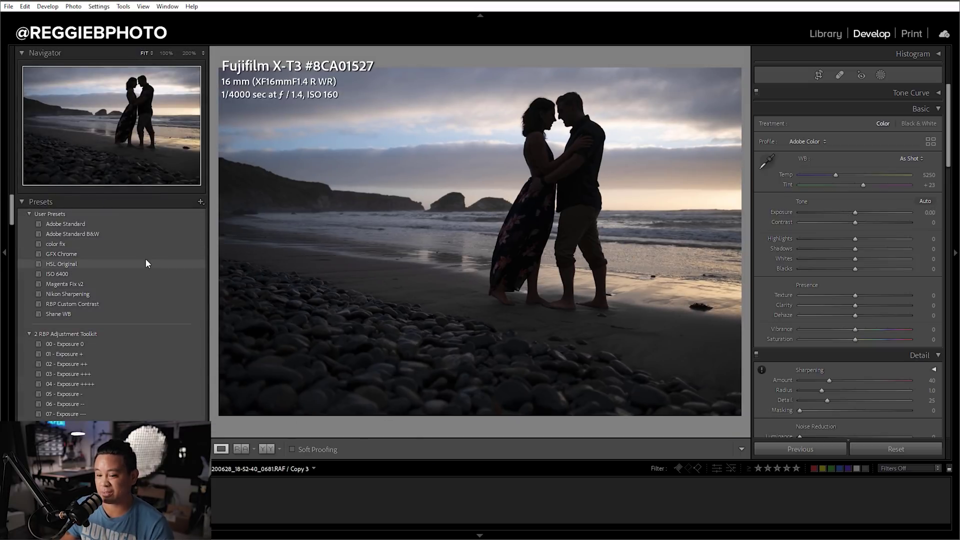
scroll(145, 257, down, 5)
scroll(145, 259, down, 10)
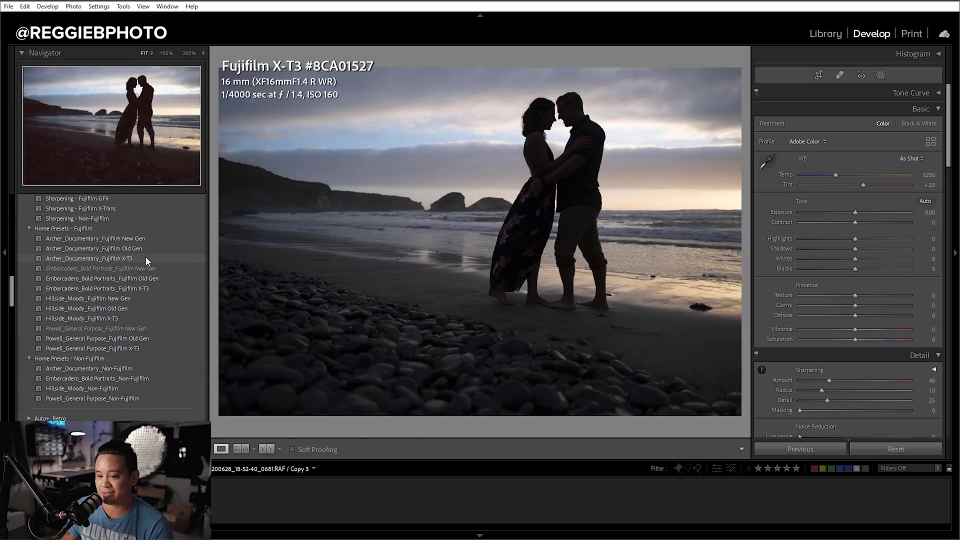
click(129, 289)
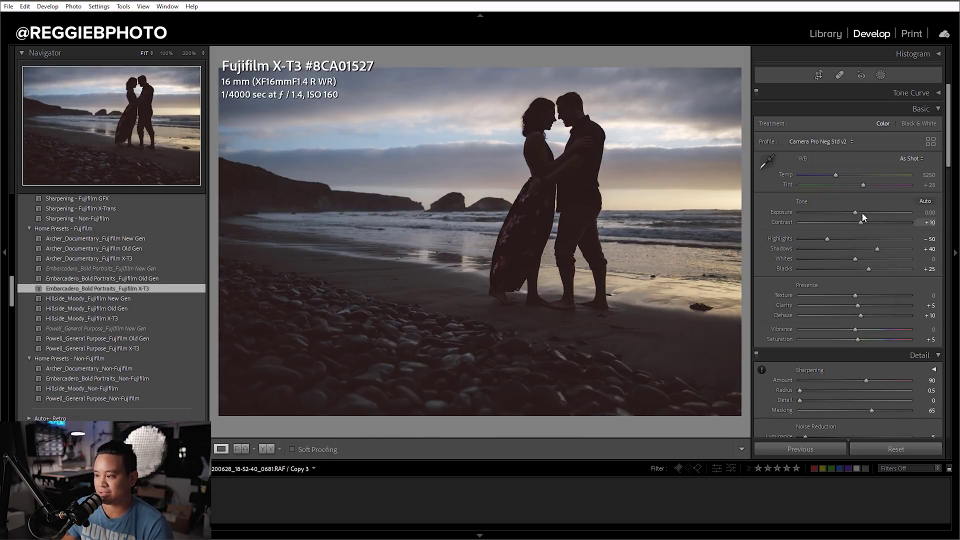
Warm the white balance to Temp 6500 and Tint +25.
key(Up)
key(Up)
key(Up)
key(Up)
key(Up)
key(Up)
key(Up)
key(Up)
key(Up)
key(Up)
key(Up)
key(Up)
key(Up)
key(Up)
key(Up)
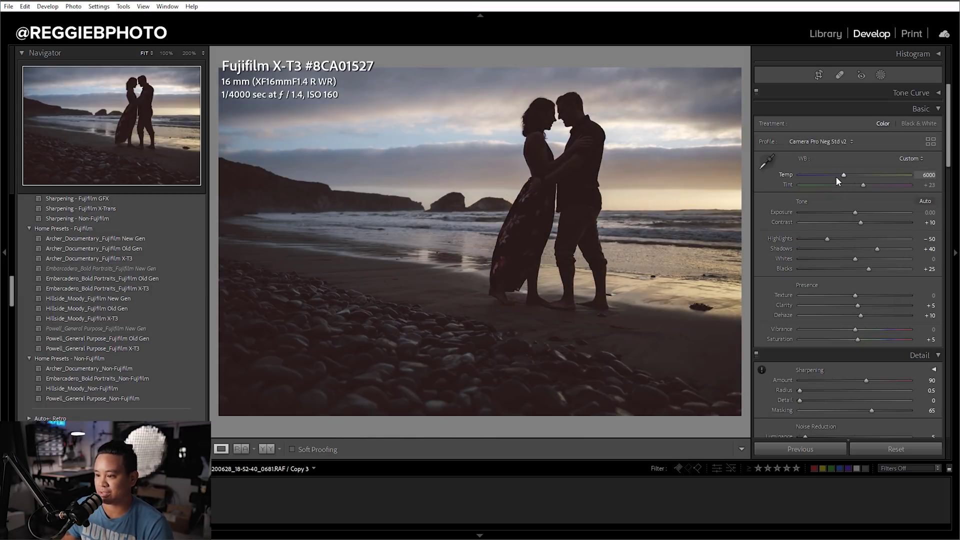
key(Up)
key(Up)
key(Up)
key(Up)
key(Up)
click(930, 185)
text(25)
key(Return)
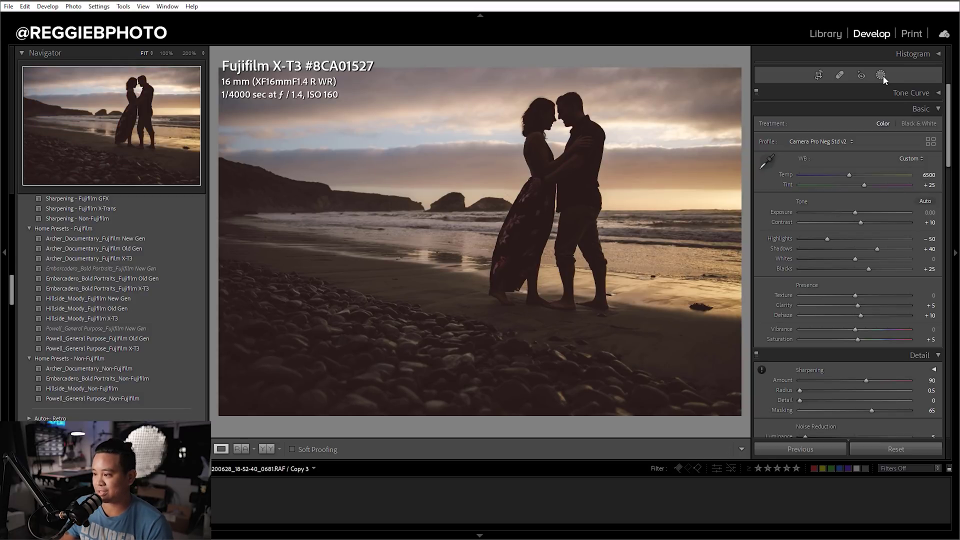
Create a Select Subject mask on the couple, inspect its edges at 100%, then return to Fit.
click(883, 76)
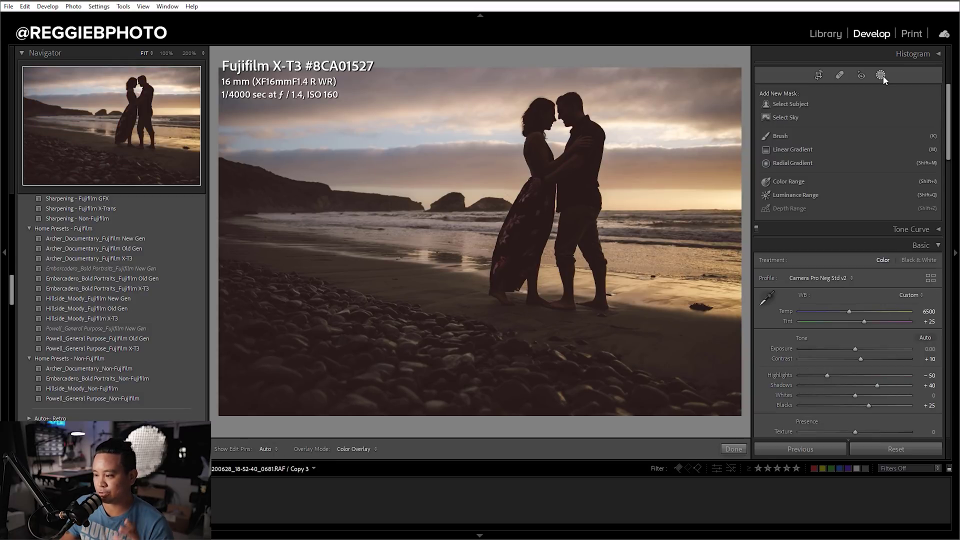
click(794, 104)
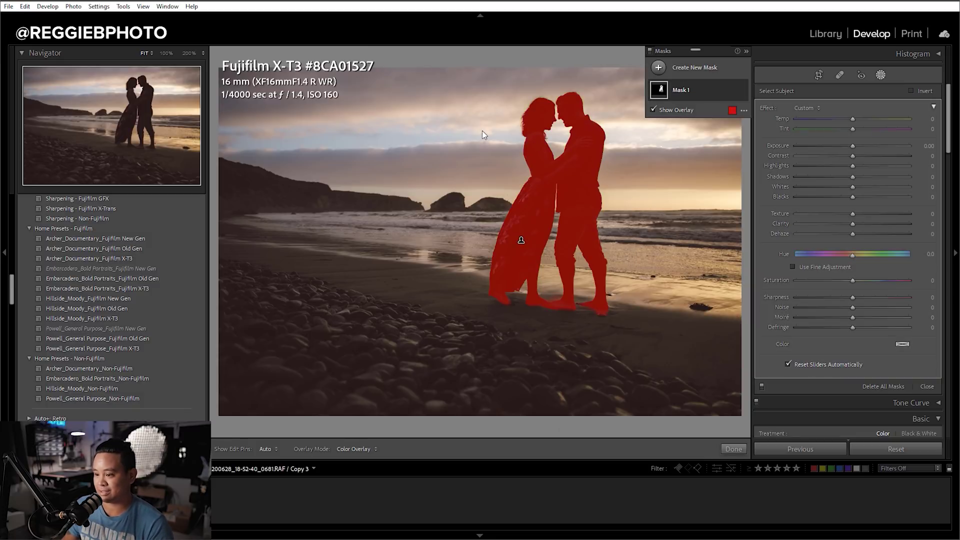
click(526, 145)
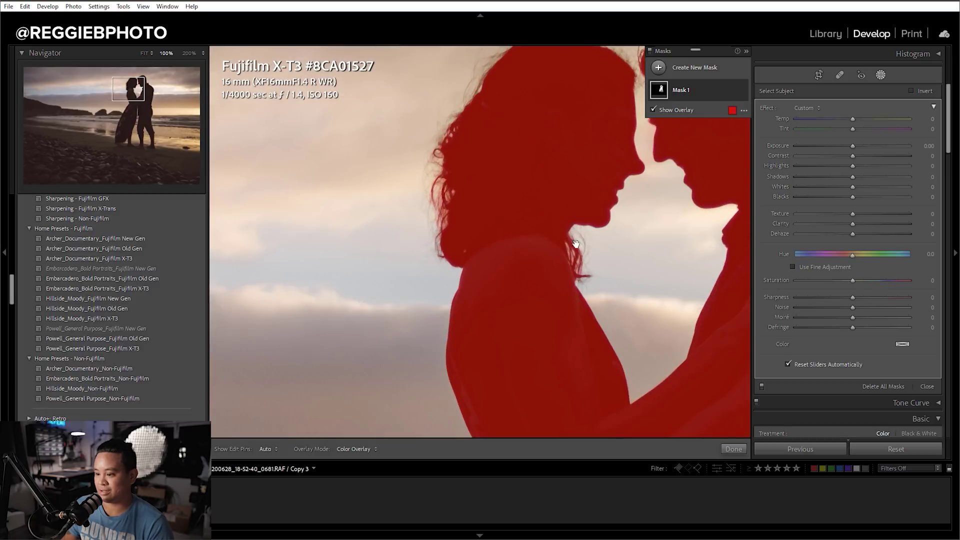
drag(554, 136, 442, 79)
scroll(488, 180, down, 10)
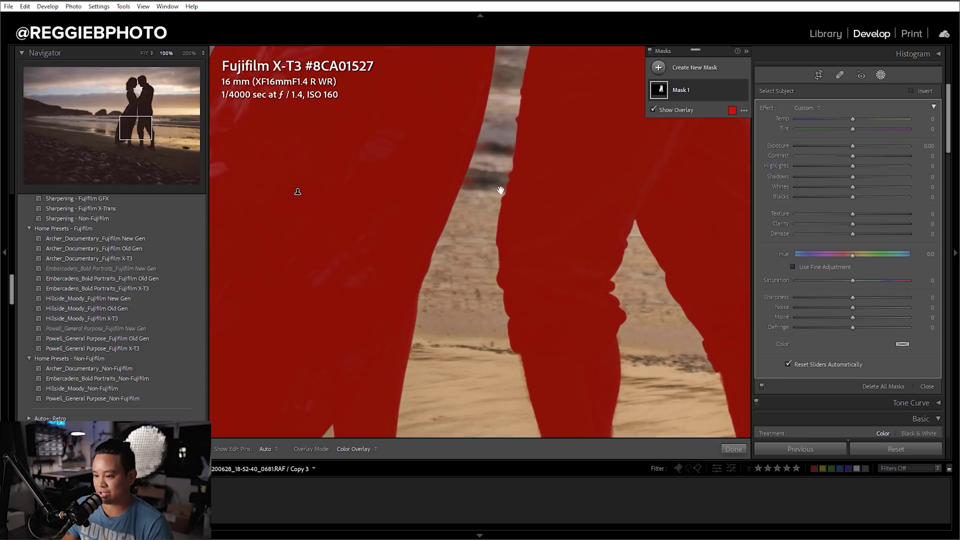
scroll(451, 302, down, 5)
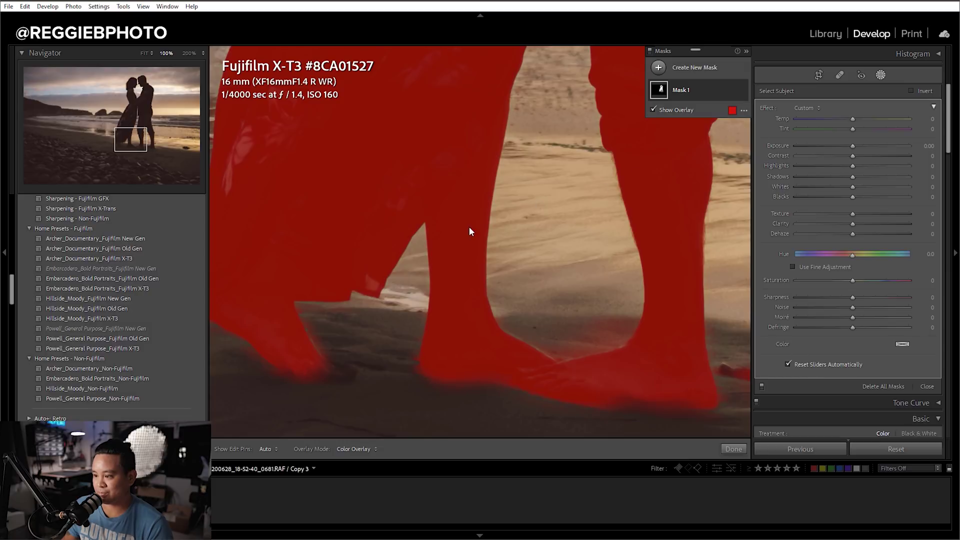
right_click(731, 94)
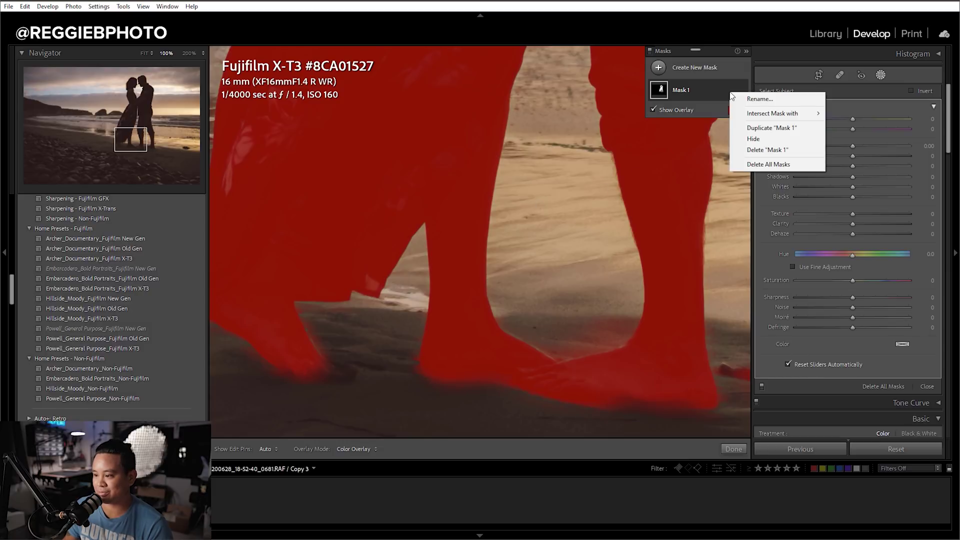
click(682, 35)
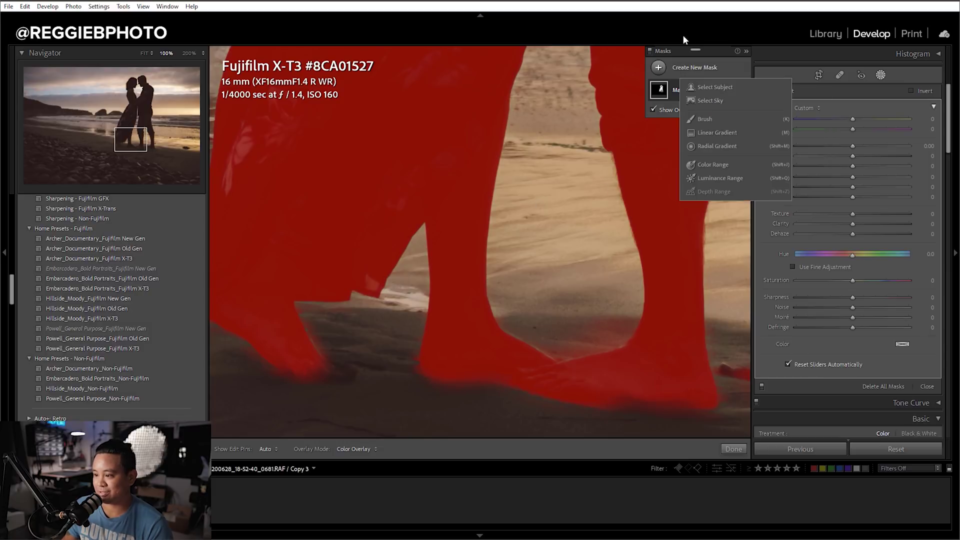
click(537, 169)
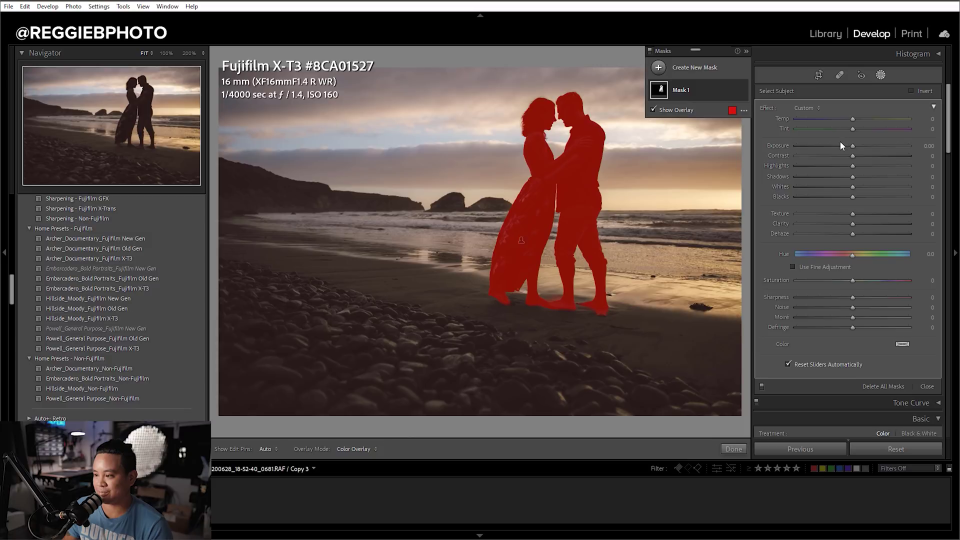
mouse_move(854, 145)
mouse_down()
mouse_move(902, 145)
mouse_move(859, 146)
mouse_up()
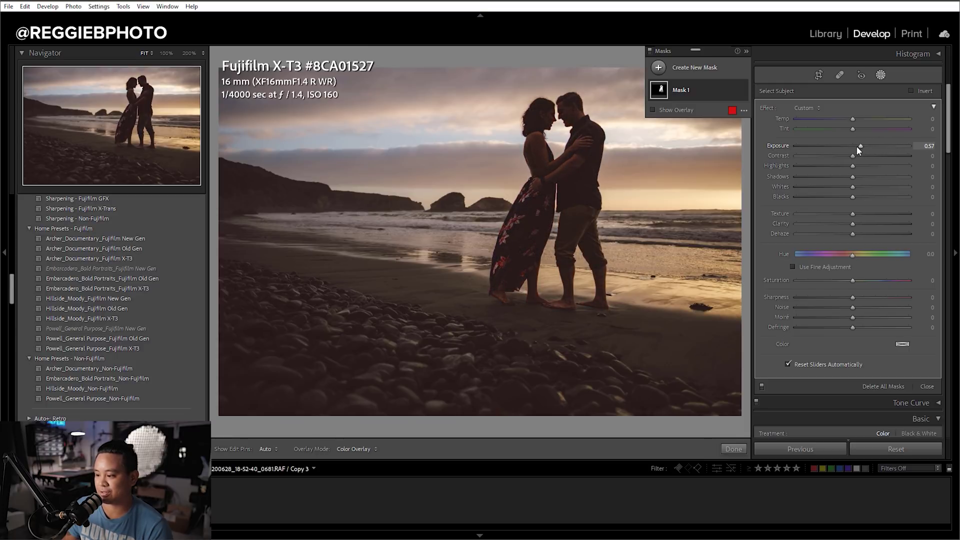
double_click(855, 146)
click(653, 110)
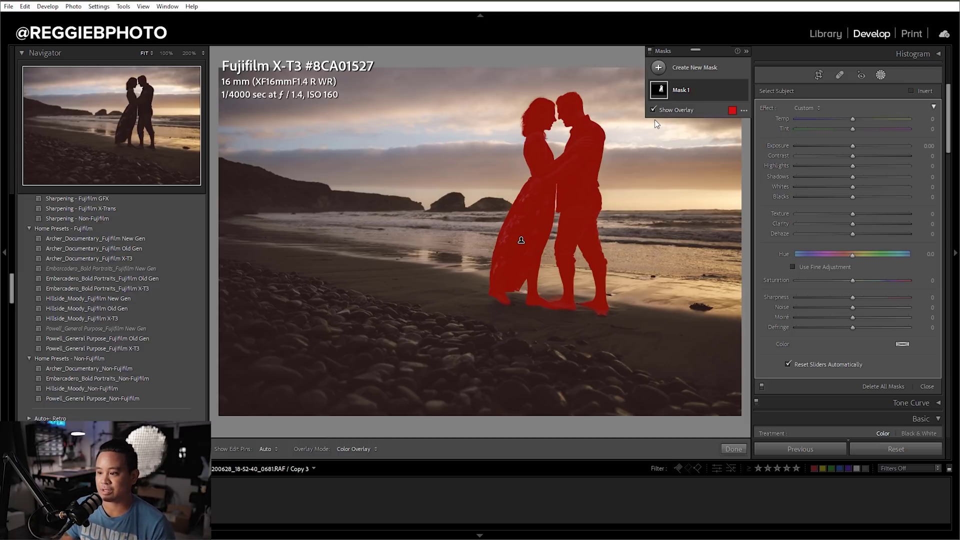
mouse_move(720, 95)
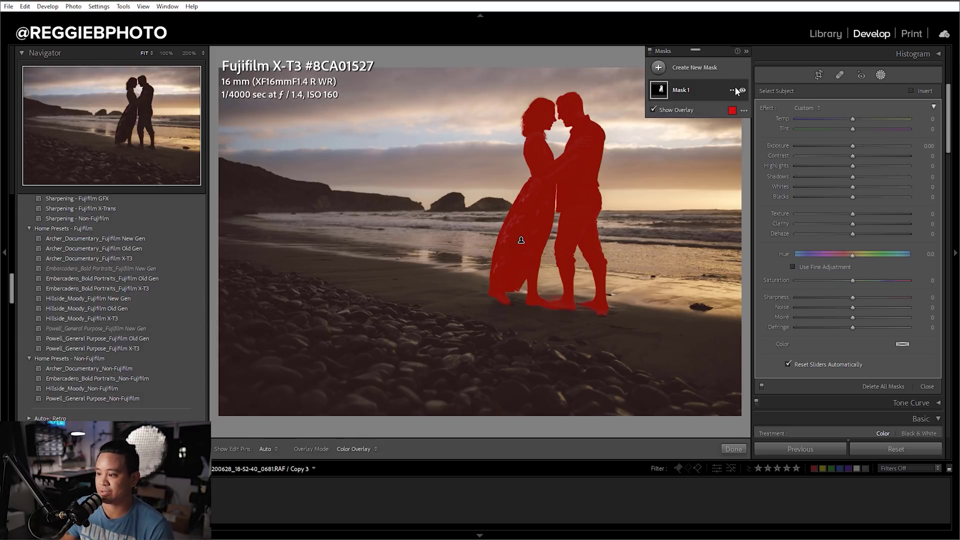
Invert Mask 1's Subject 1 component so it covers the beach and sky.
click(732, 89)
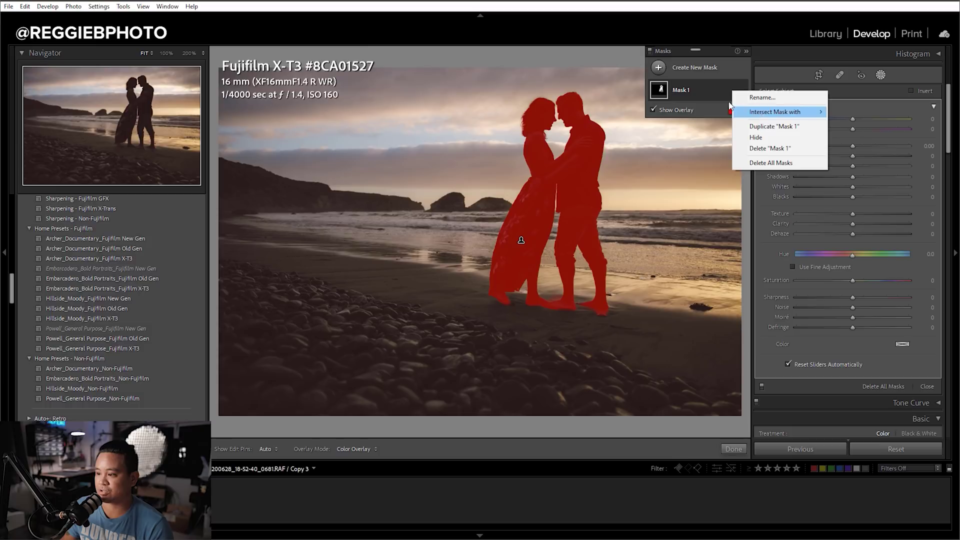
click(716, 94)
click(732, 108)
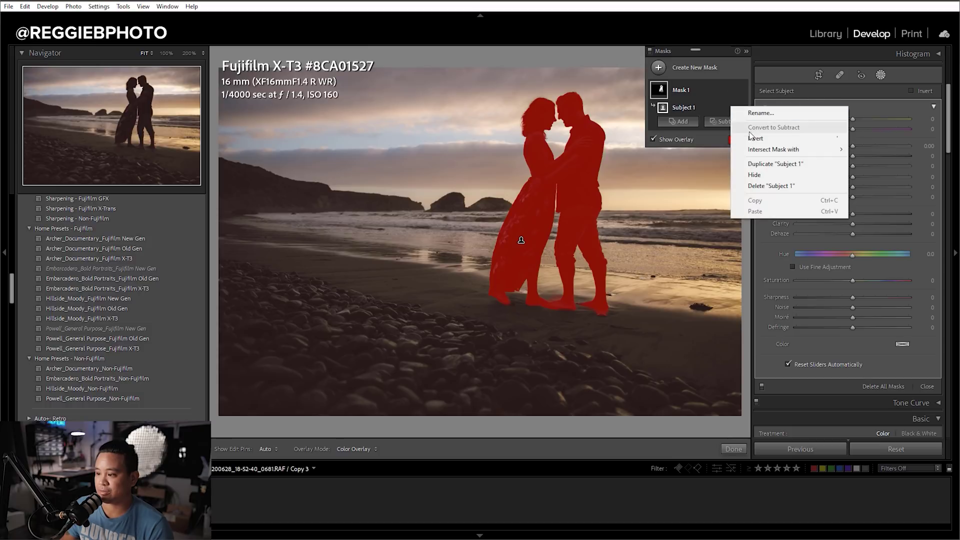
click(722, 92)
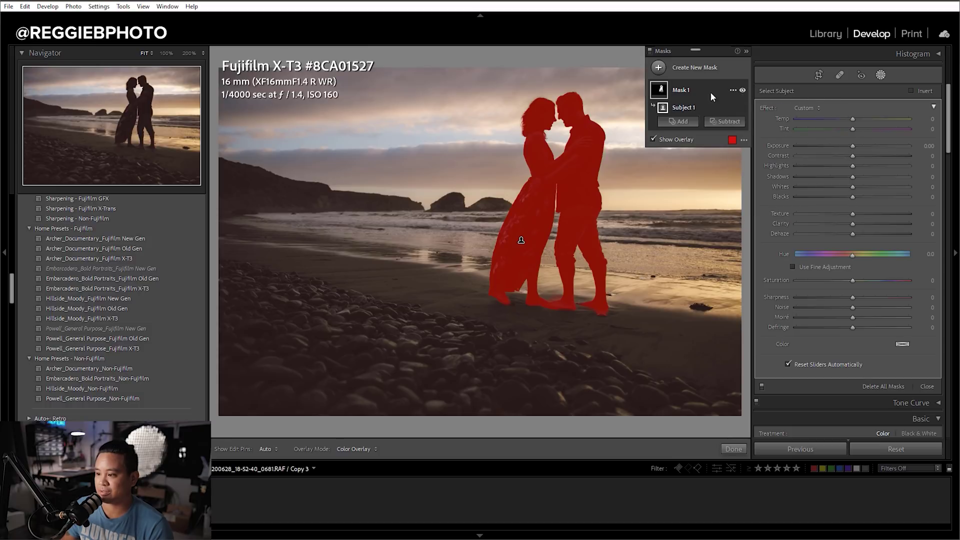
click(706, 92)
click(703, 89)
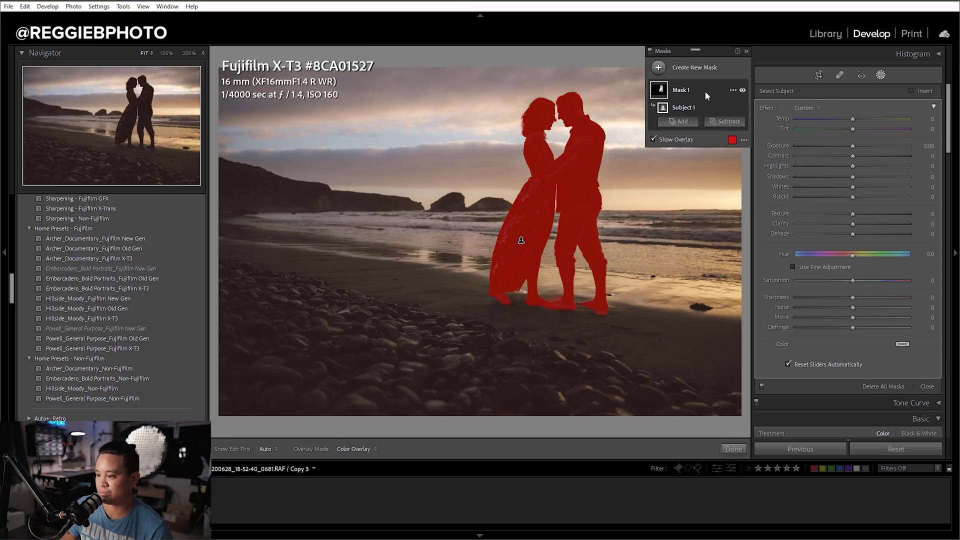
click(732, 107)
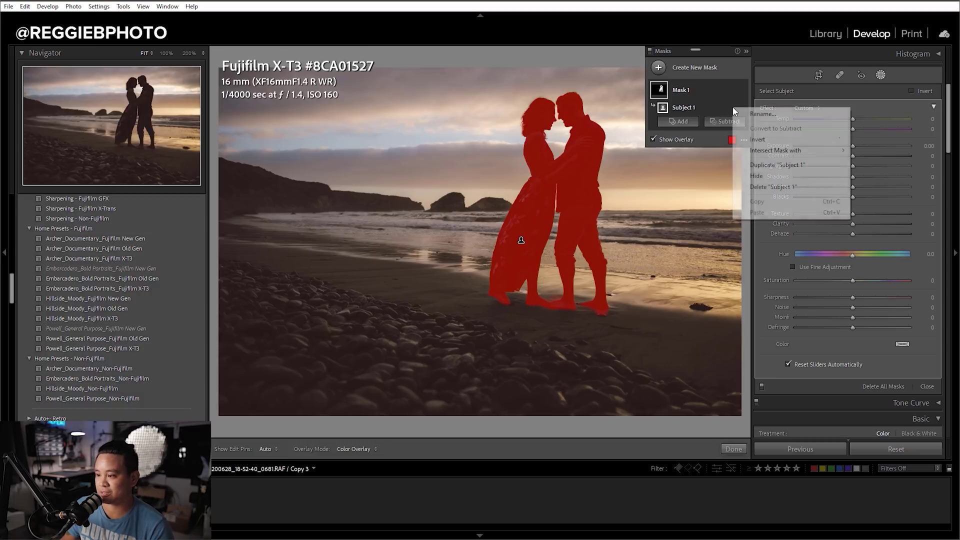
click(747, 140)
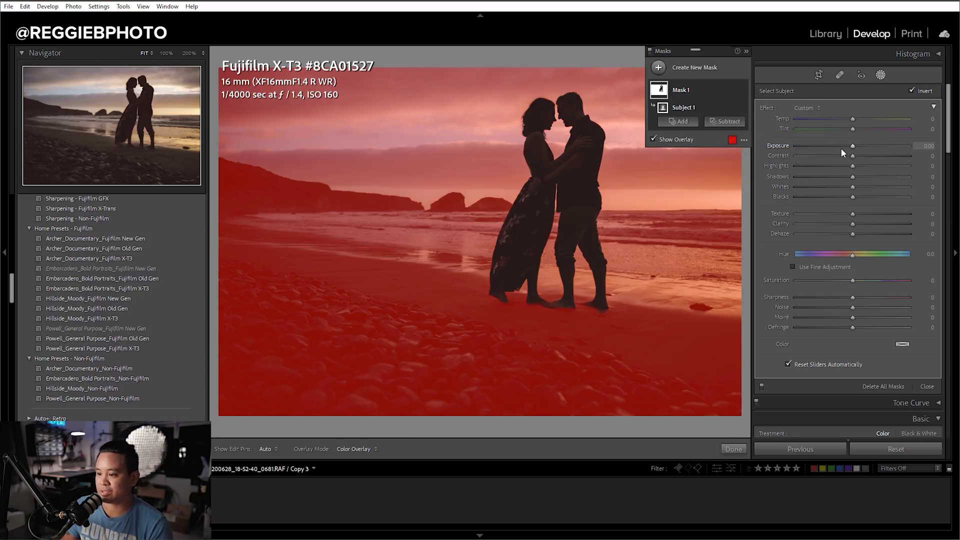
Try several exposure values on the inverted mask, reset Exposure to 0, and show the overlay.
key(o)
drag(853, 150, 851, 152)
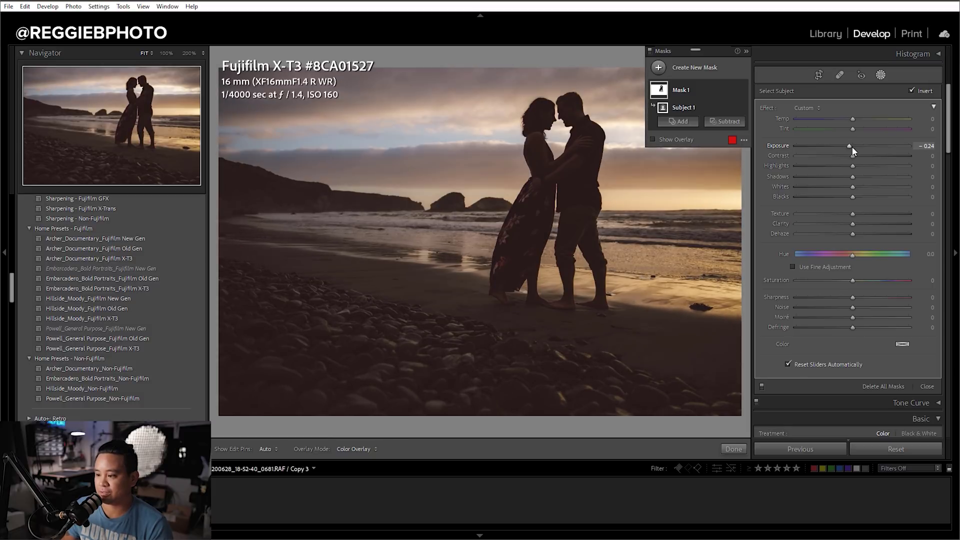
scroll(854, 150, up, 10)
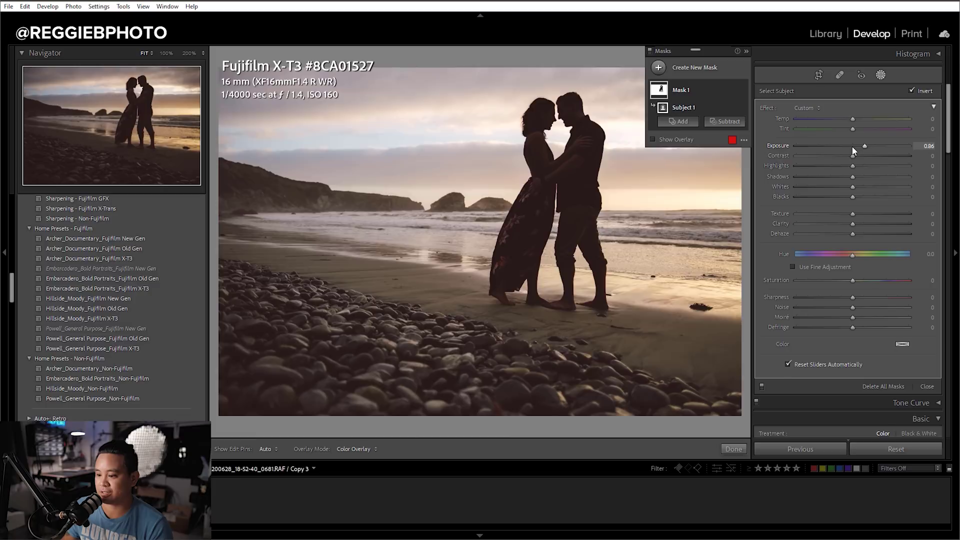
scroll(853, 150, up, 2)
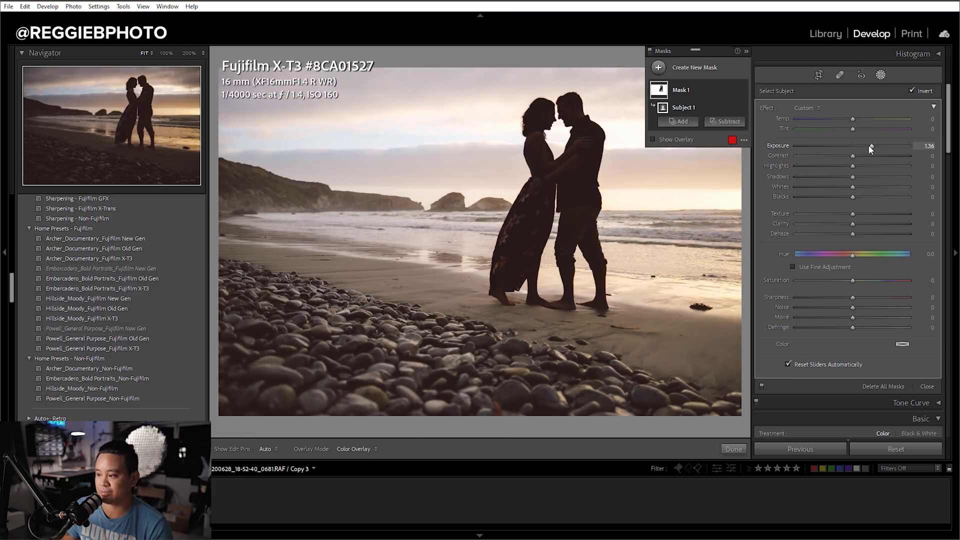
scroll(866, 150, down, 10)
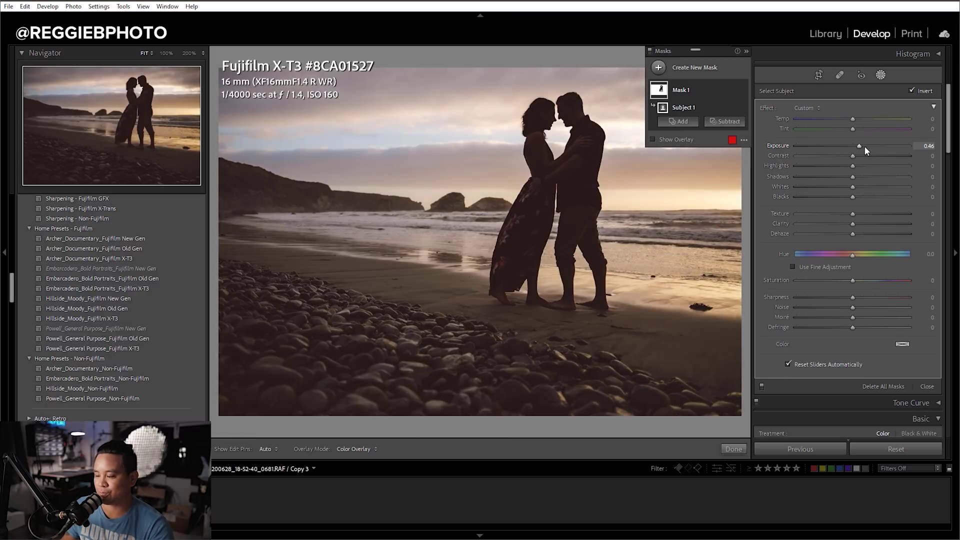
scroll(866, 150, down, 5)
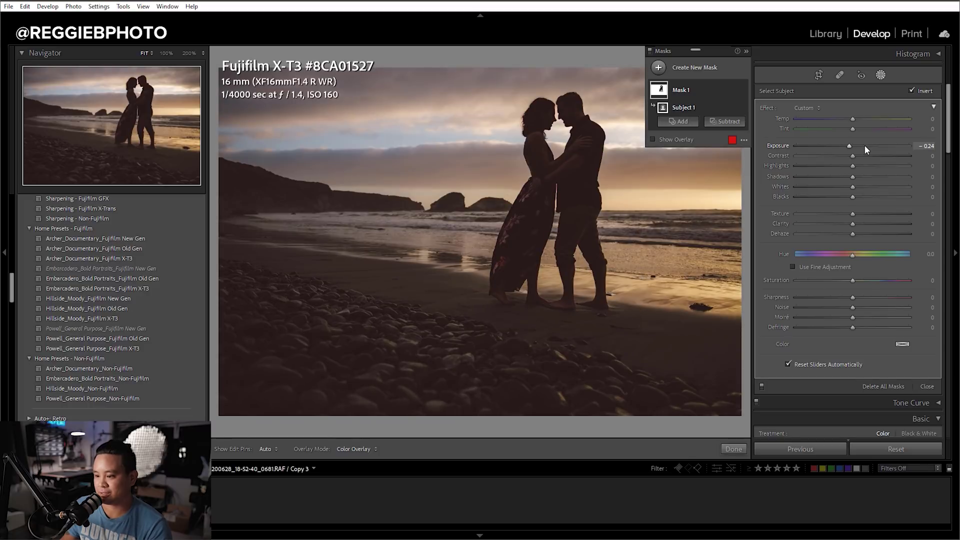
scroll(866, 150, down, 2)
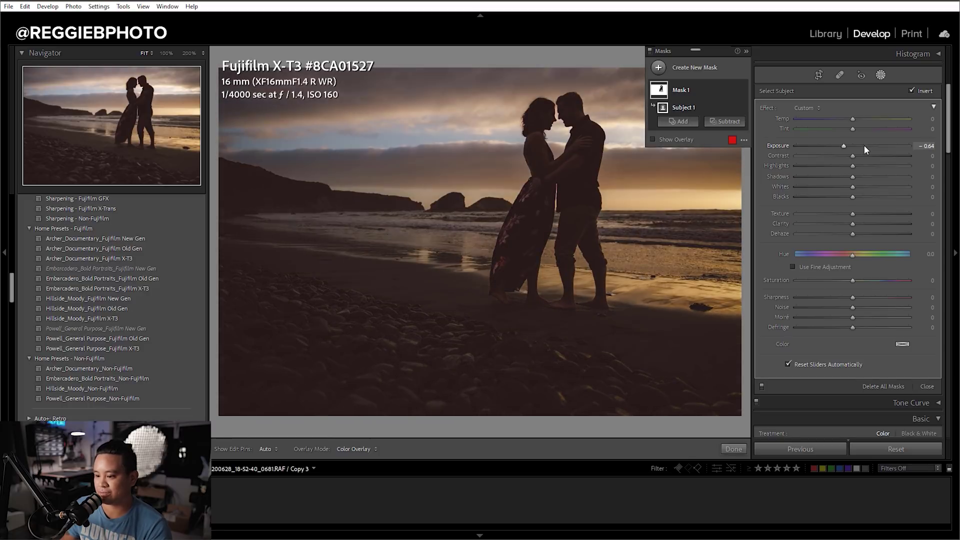
scroll(866, 150, up, 4)
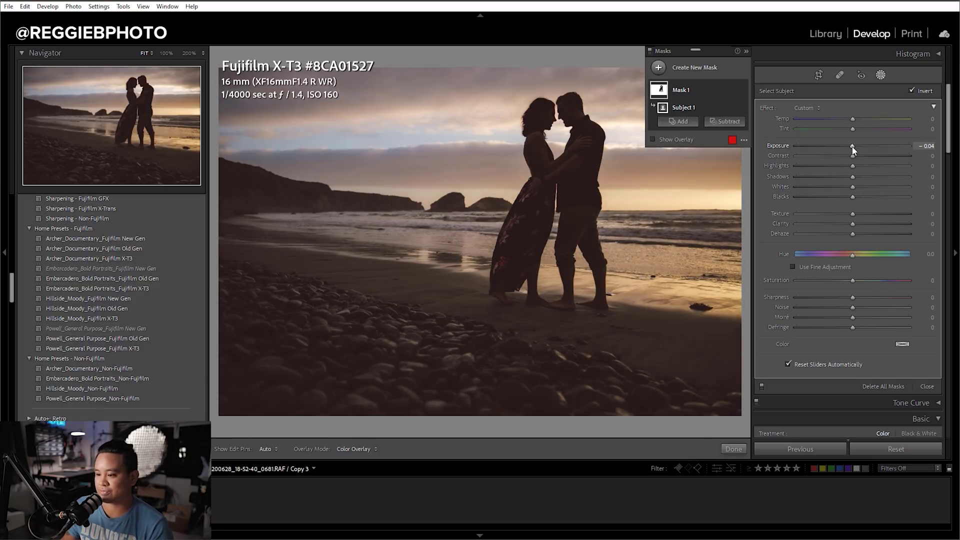
double_click(853, 150)
key(o)
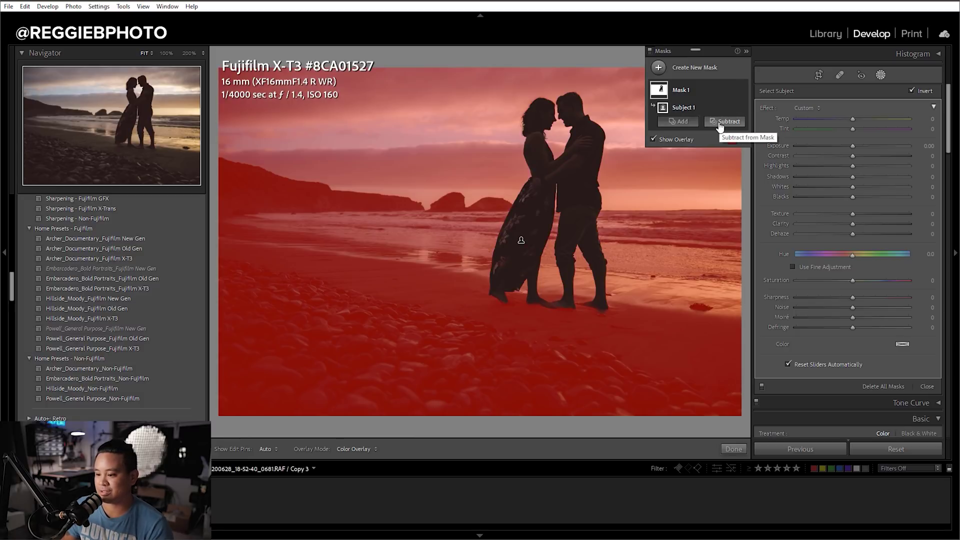
Subtract the sky from Mask 1 with Select Sky and raise its Exposure to 0.60.
click(724, 122)
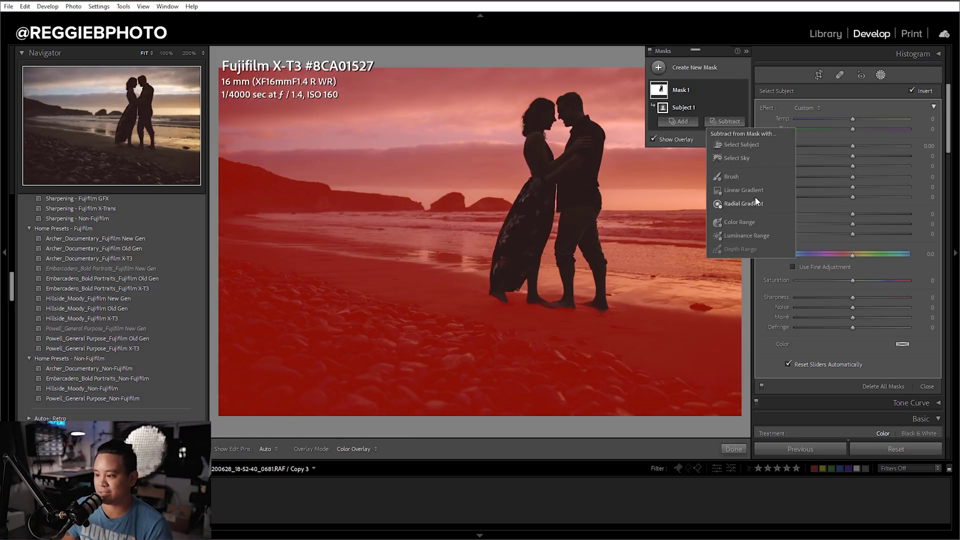
click(741, 158)
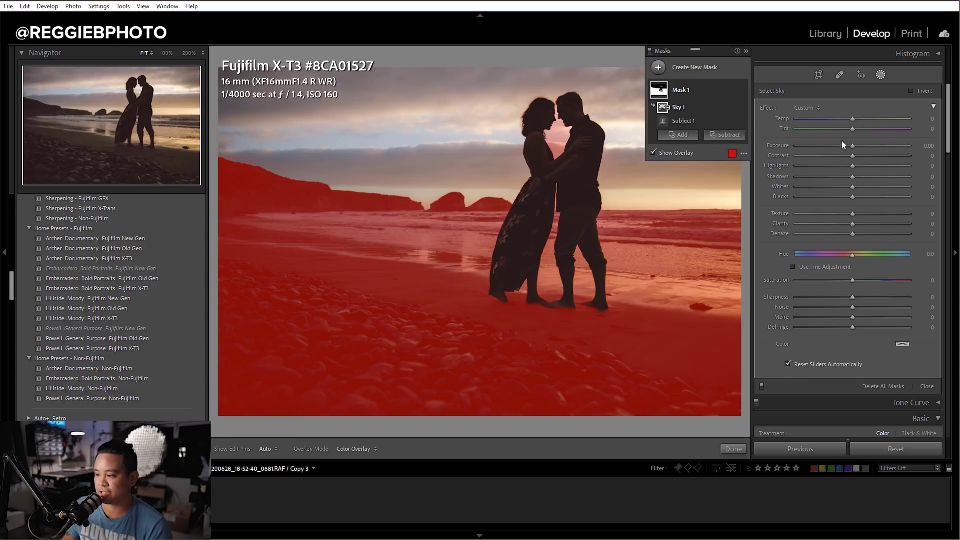
drag(846, 145, 855, 149)
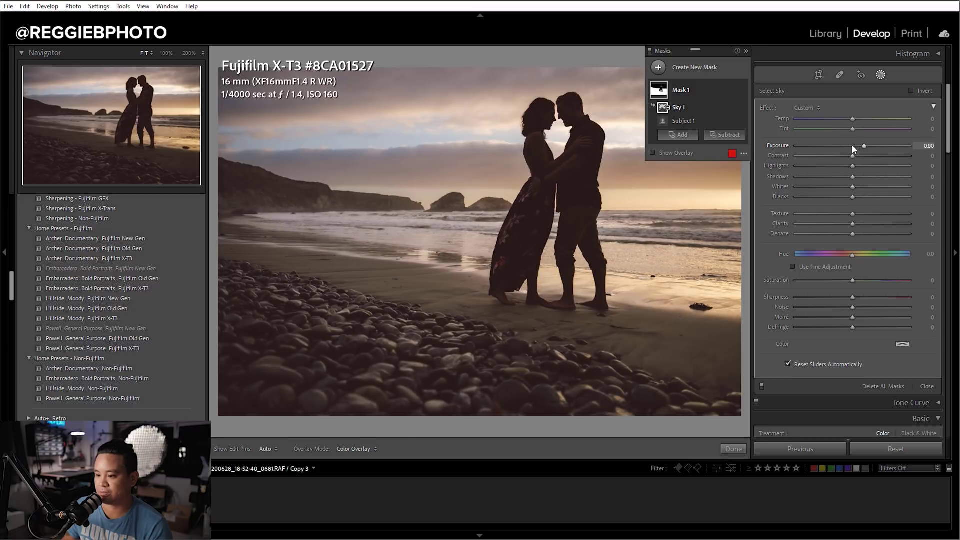
drag(854, 149, 868, 150)
key(Down)
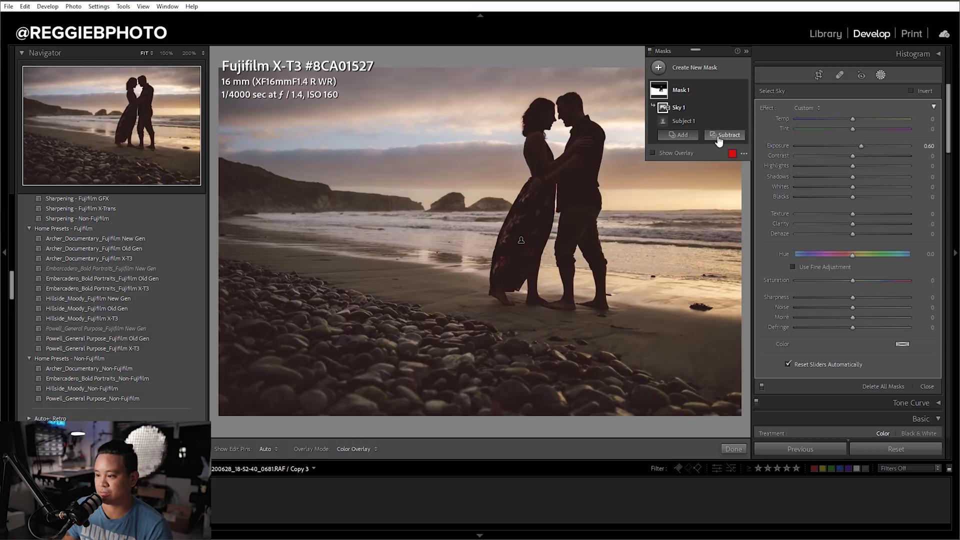
Add a Select Sky mask and darken the sky to Exposure −0.20.
click(658, 67)
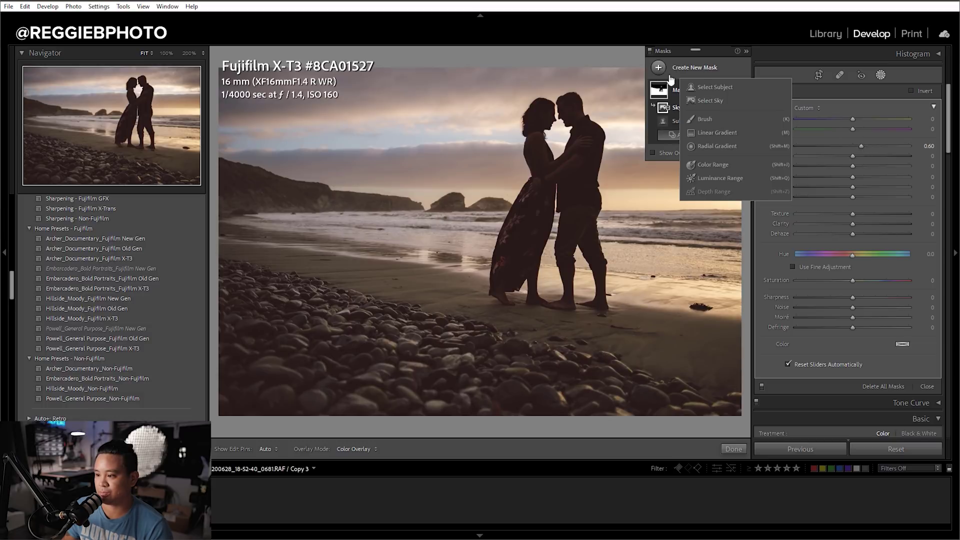
click(715, 101)
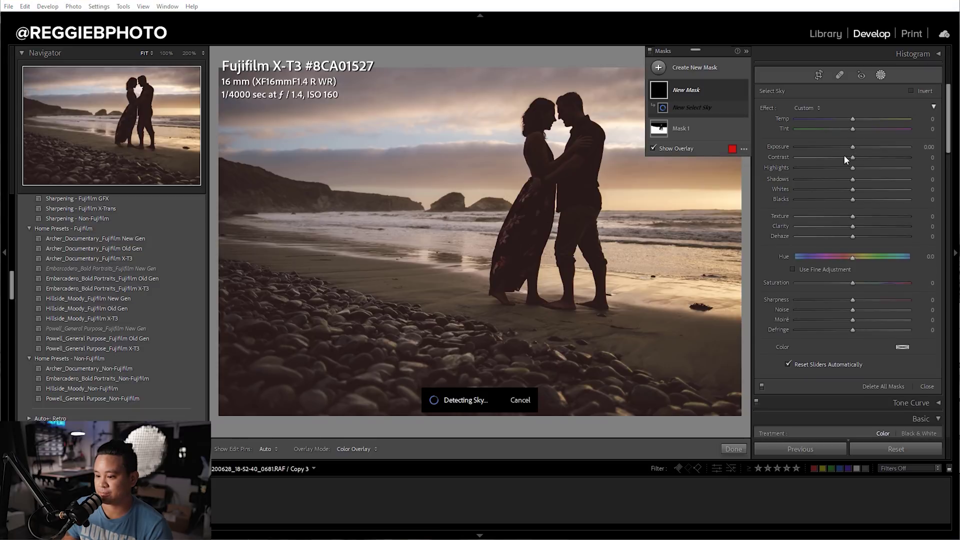
key(o)
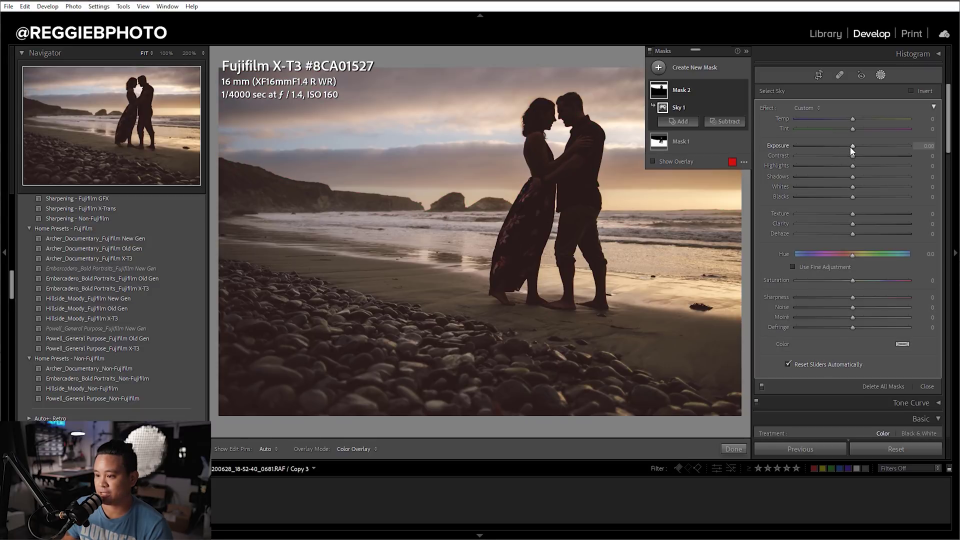
drag(851, 150, 849, 150)
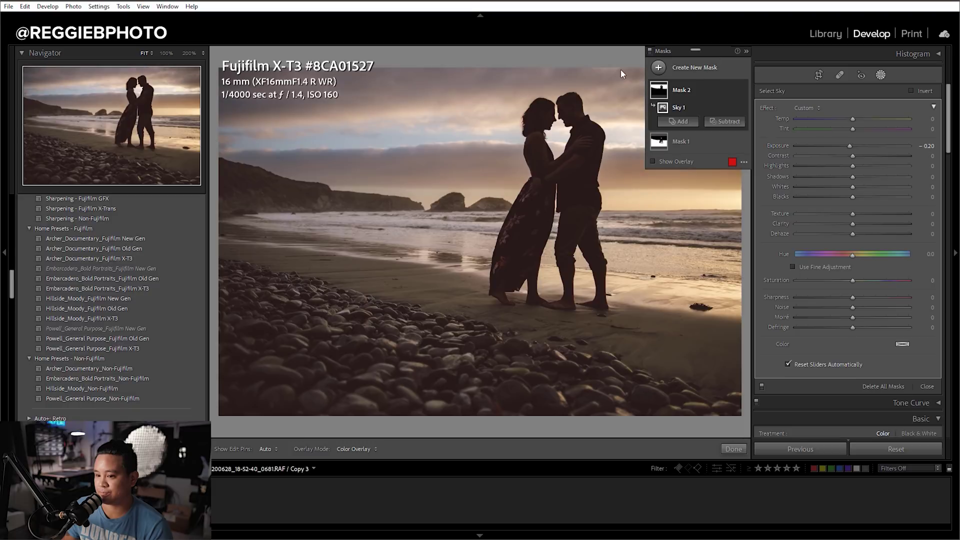
Hide the left panel and warm the sky mask to Temp 10.
click(4, 253)
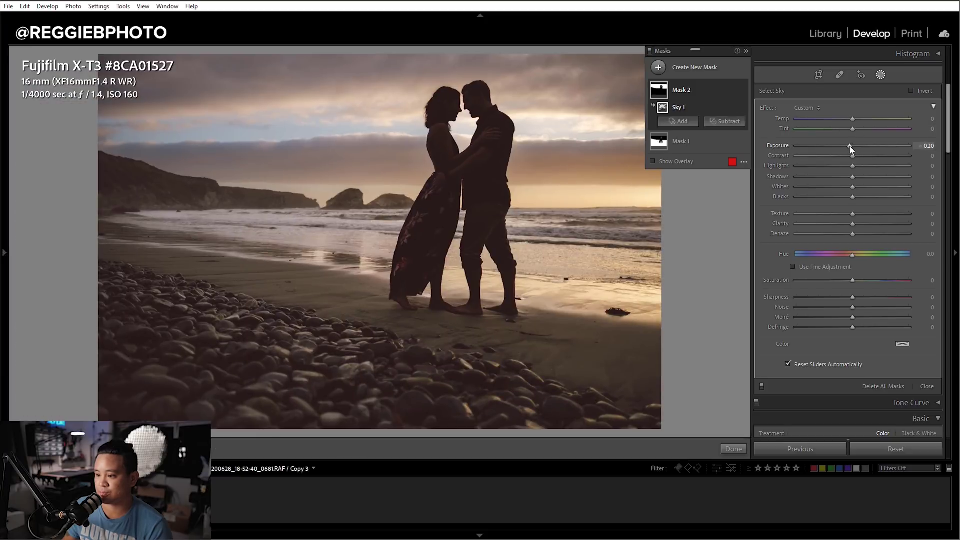
scroll(851, 149, down, 3)
scroll(849, 148, up, 1)
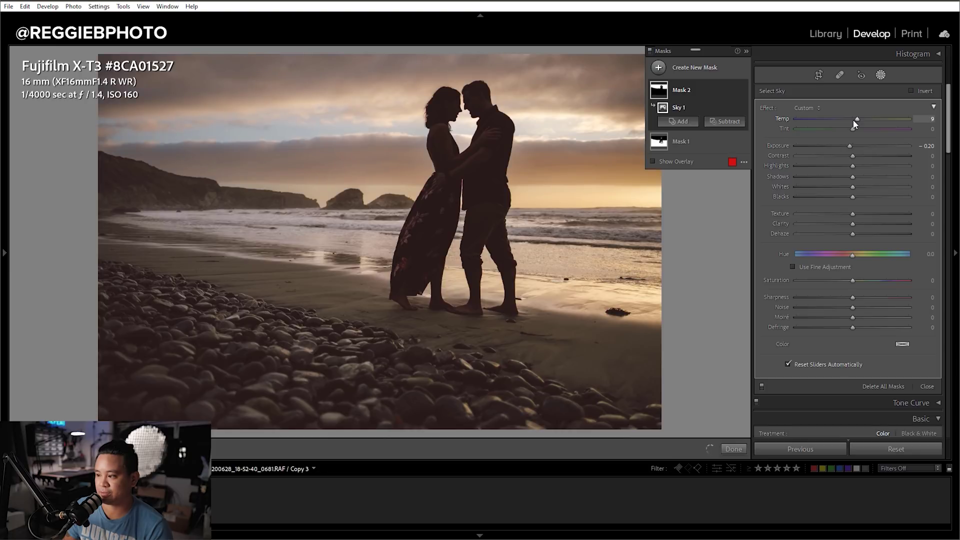
scroll(853, 122, up, 2)
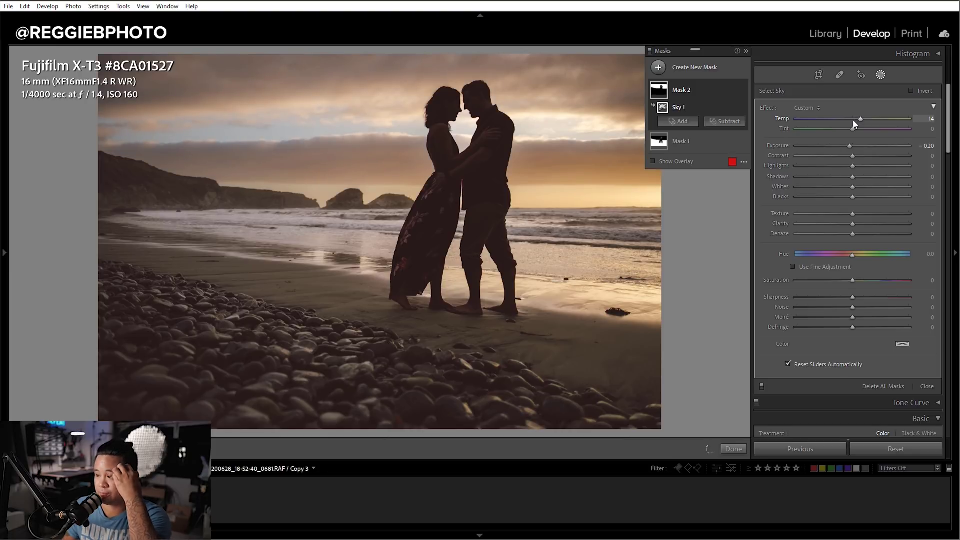
scroll(858, 120, up, 1)
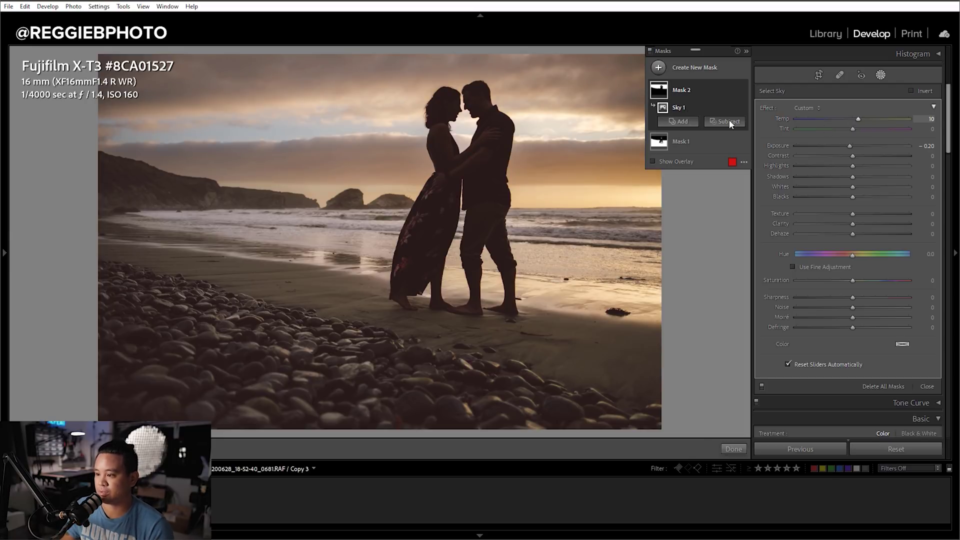
Add a Select Subject mask of the couple and brighten it to Exposure 0.70, Shadows 0.
click(658, 69)
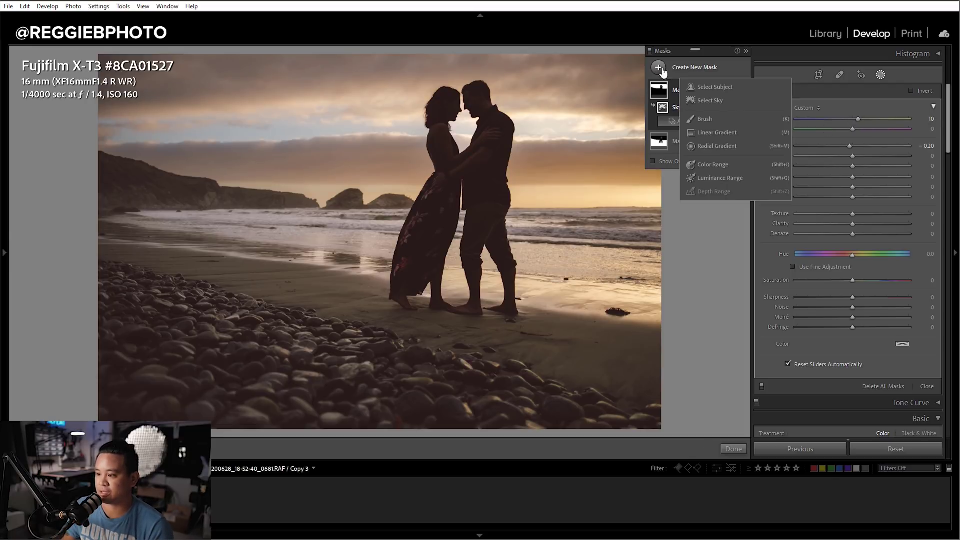
click(727, 88)
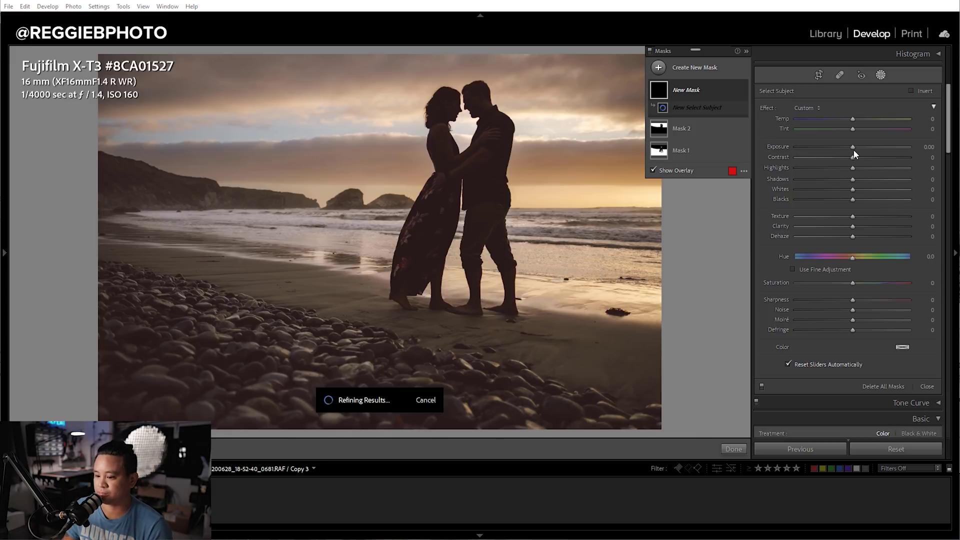
key(o)
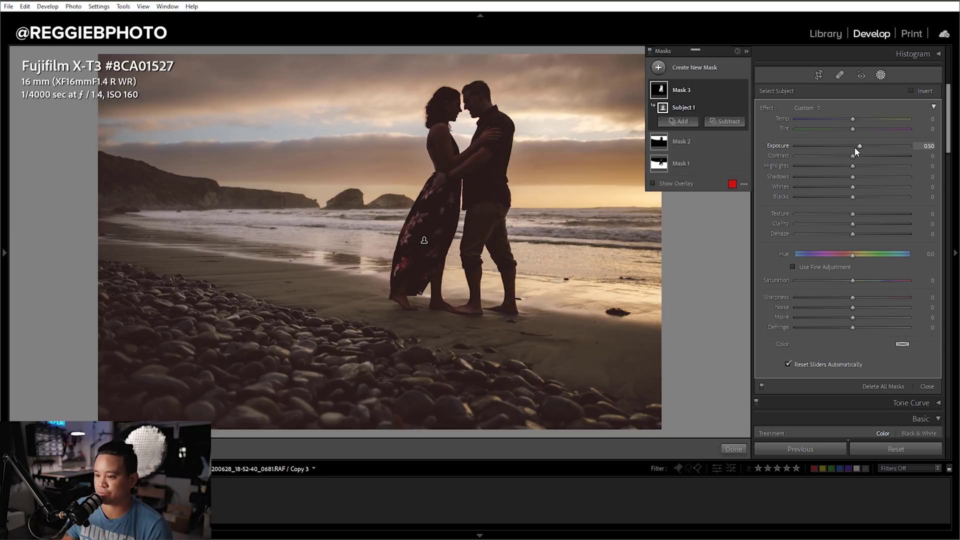
scroll(855, 148, up, 2)
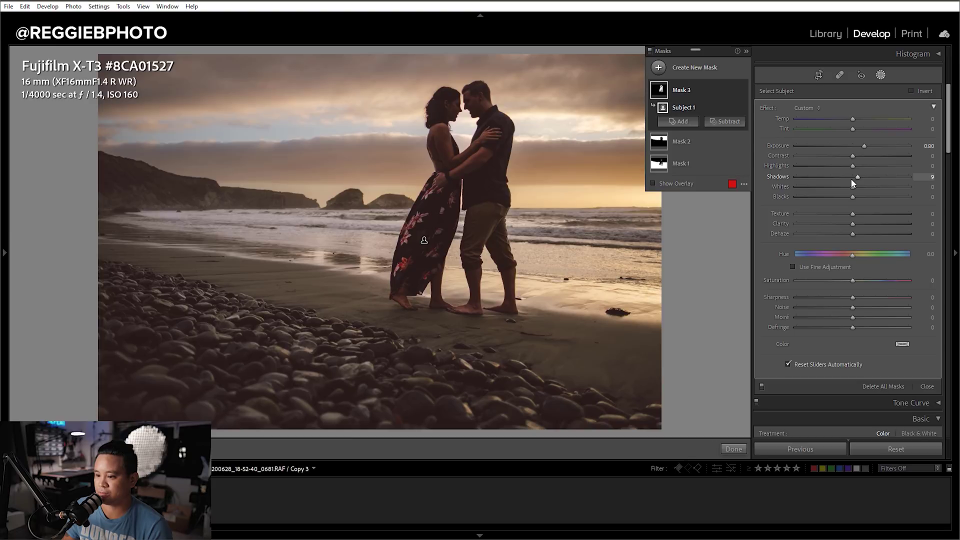
scroll(859, 177, down, 2)
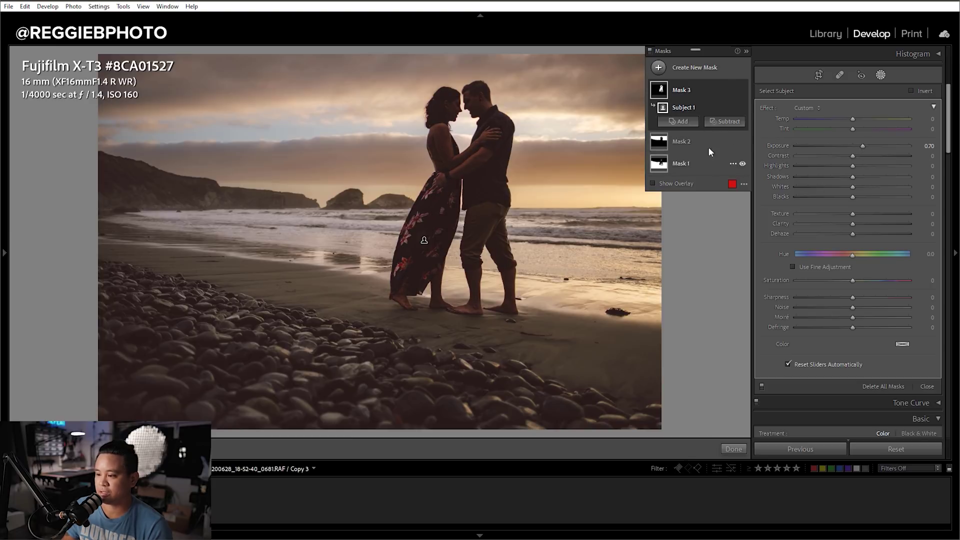
Rename Mask 3, Mask 2 and Mask 1 to Subject, Sky and Foreground, then select Foreground.
click(713, 88)
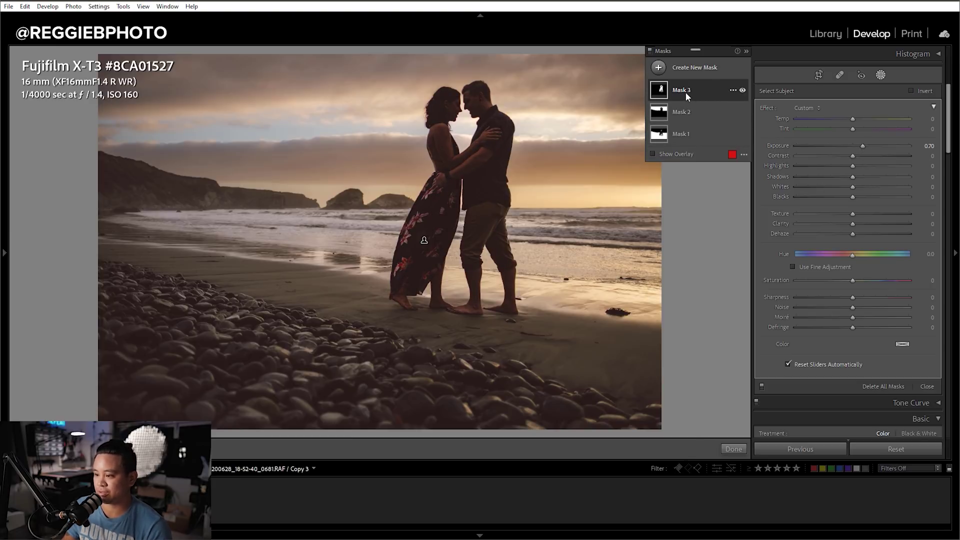
right_click(685, 92)
click(696, 97)
text(Subject)
key(Return)
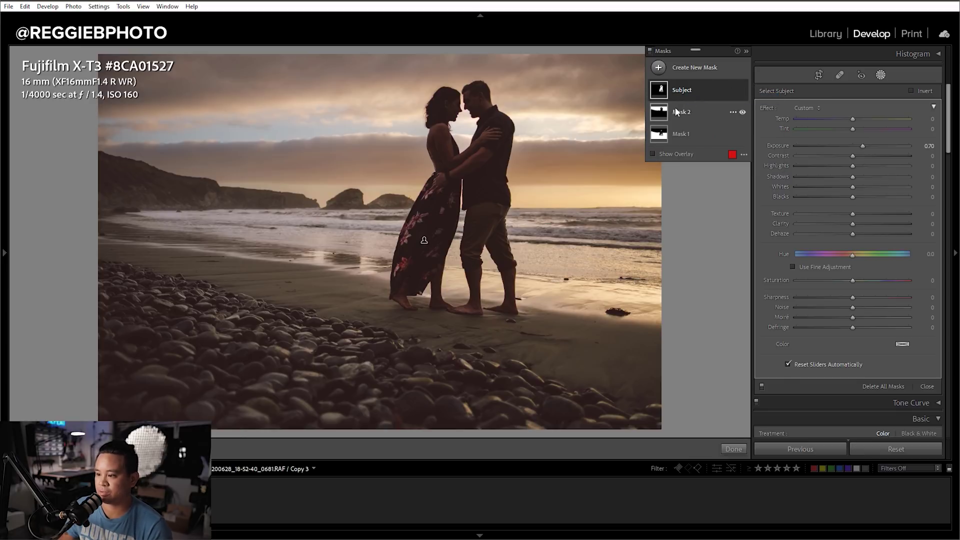
right_click(681, 110)
click(697, 119)
text(R)
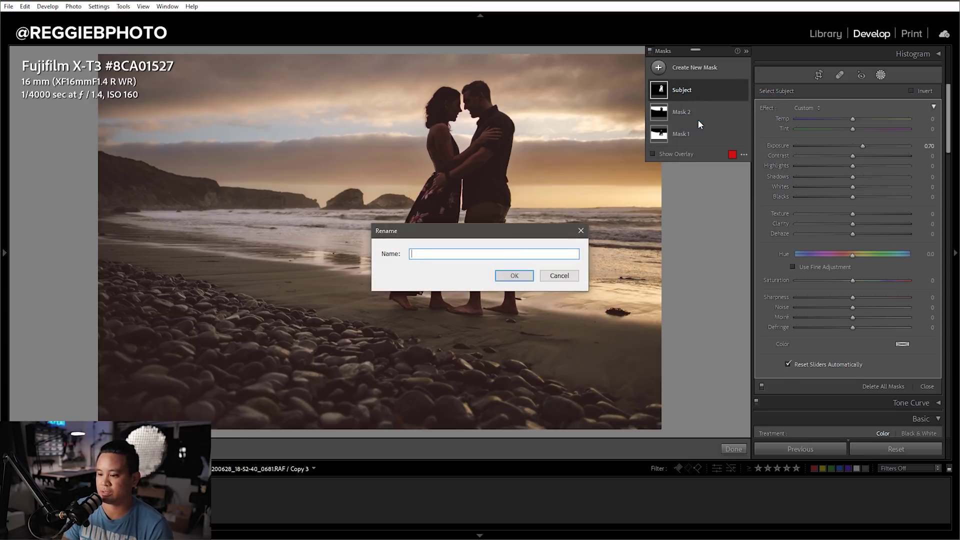
text(ky)
key(Return)
right_click(685, 134)
click(693, 142)
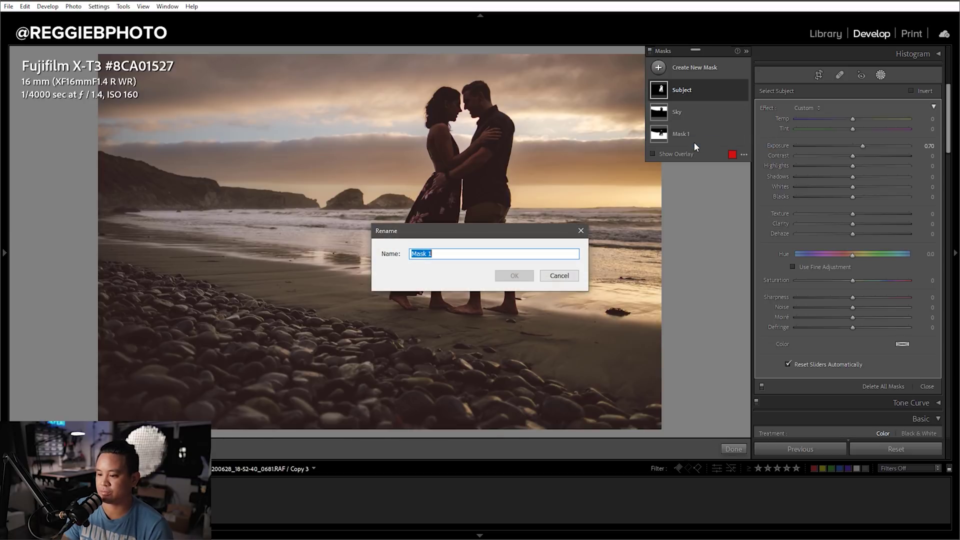
text(Foreground)
key(Return)
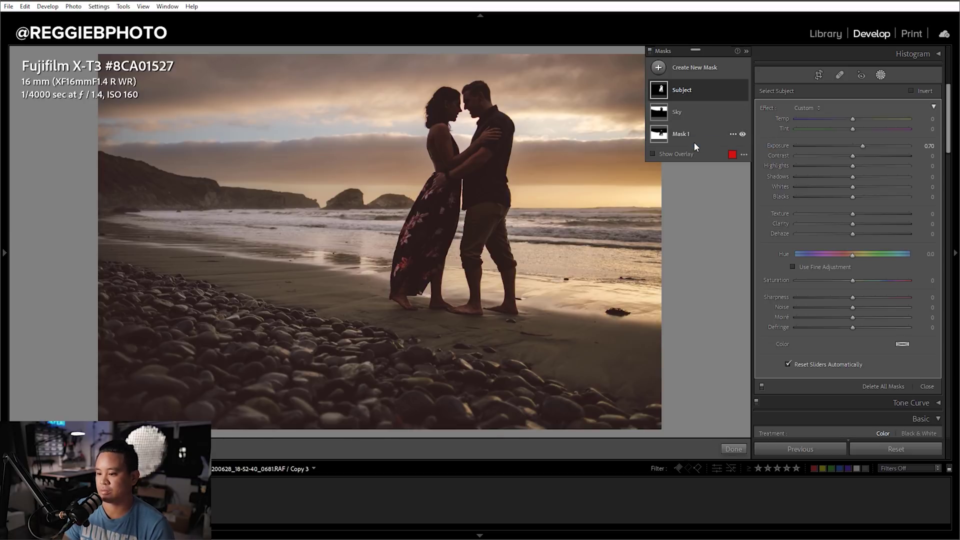
click(694, 135)
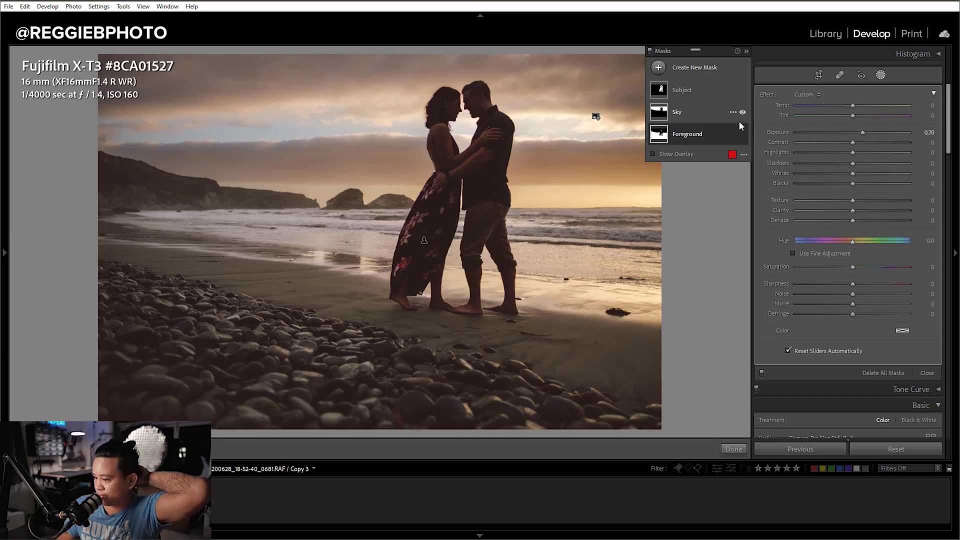
Intersect the Foreground mask with a linear gradient drawn across the lower beach.
right_click(732, 135)
mouse_move(789, 155)
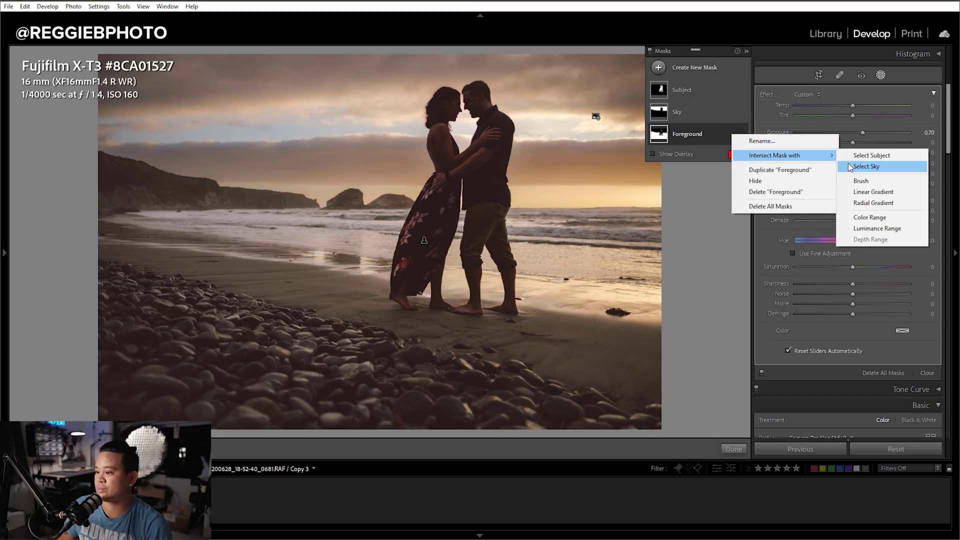
click(866, 193)
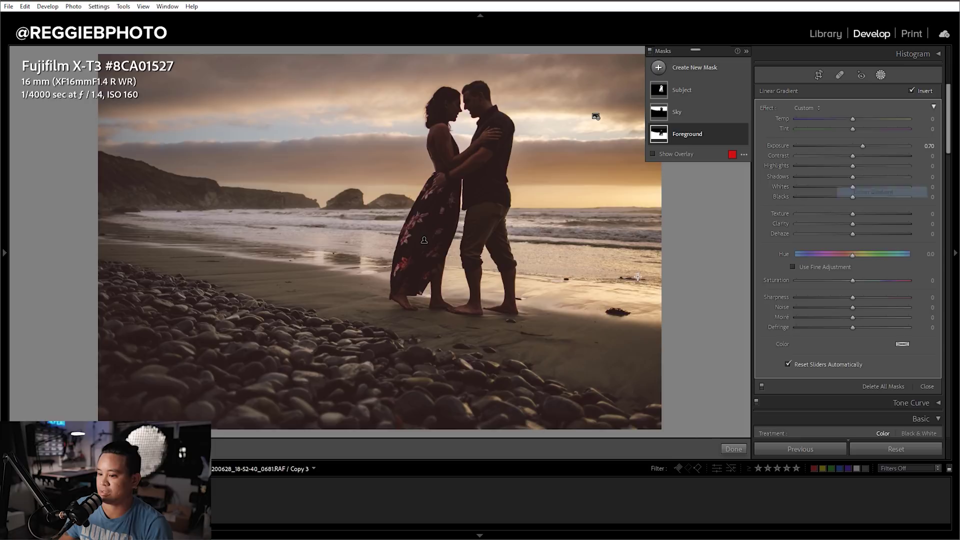
drag(300, 400, 359, 198)
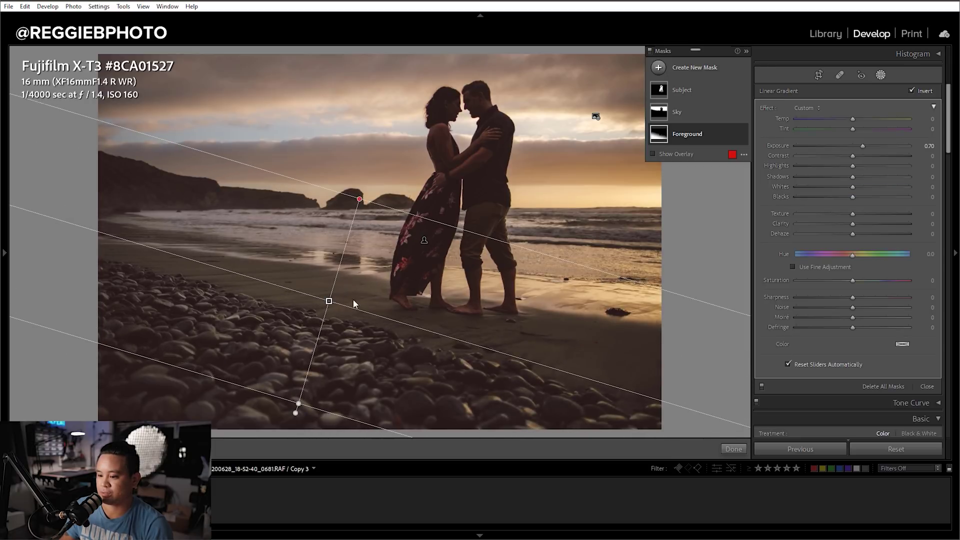
Reposition, rotate and widen the gradient to a shallower angle across the beach.
drag(329, 300, 340, 293)
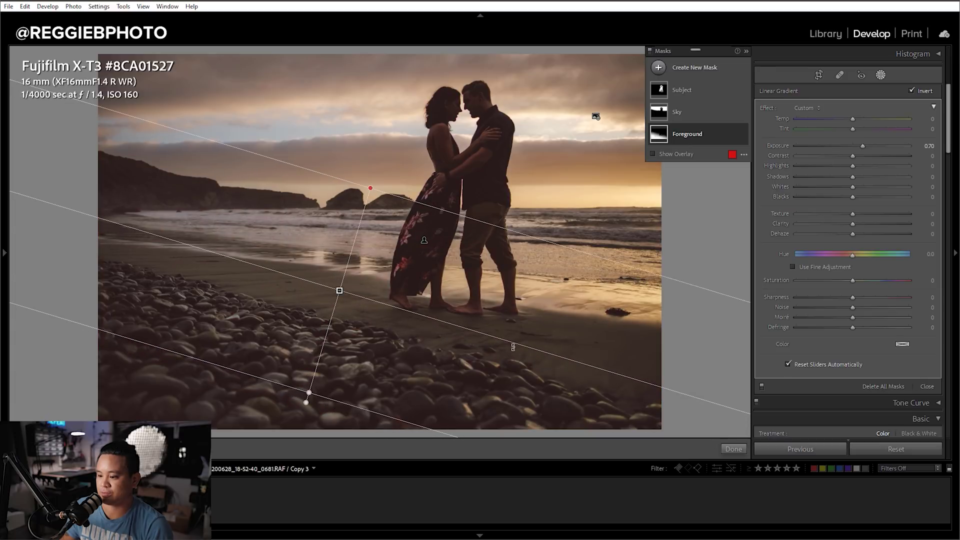
drag(515, 344, 524, 329)
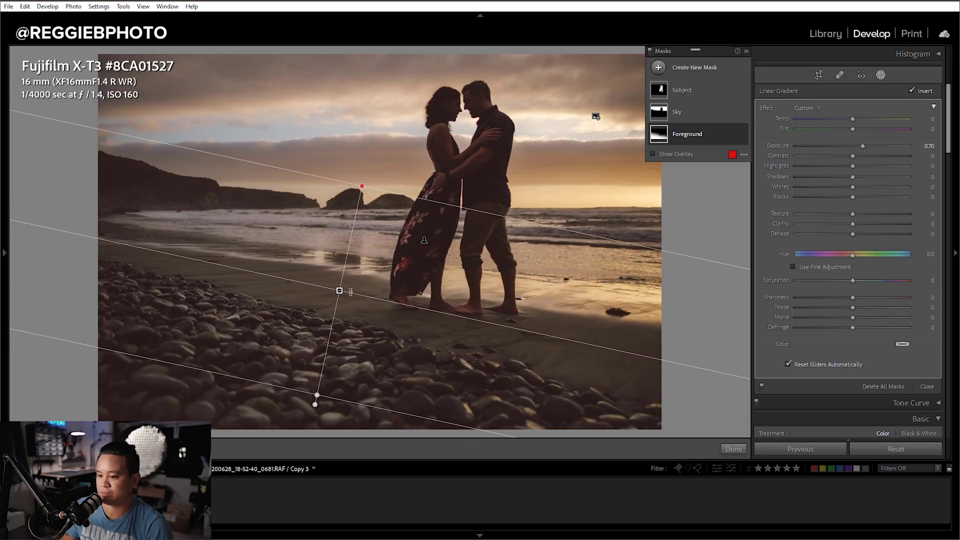
drag(339, 289, 342, 274)
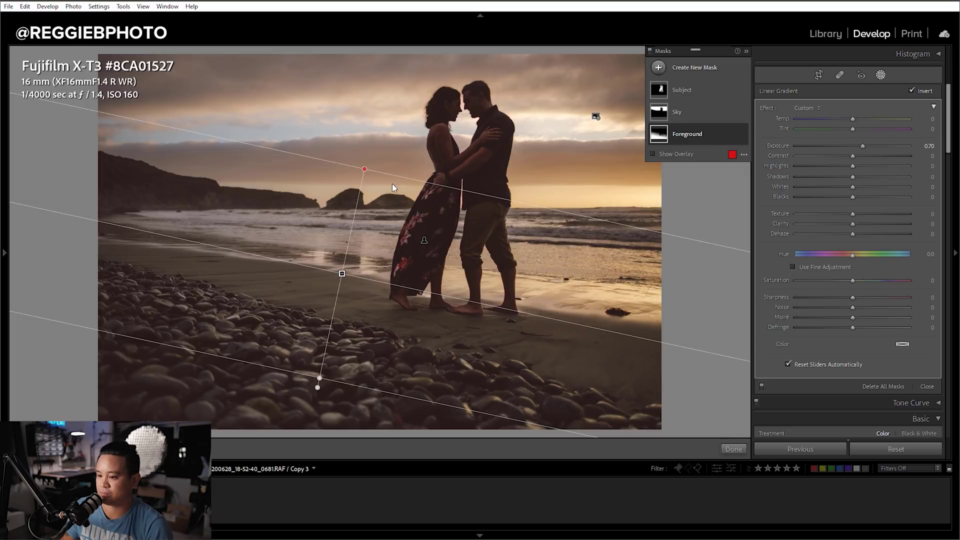
drag(394, 183, 396, 160)
drag(343, 266, 342, 273)
drag(506, 313, 513, 309)
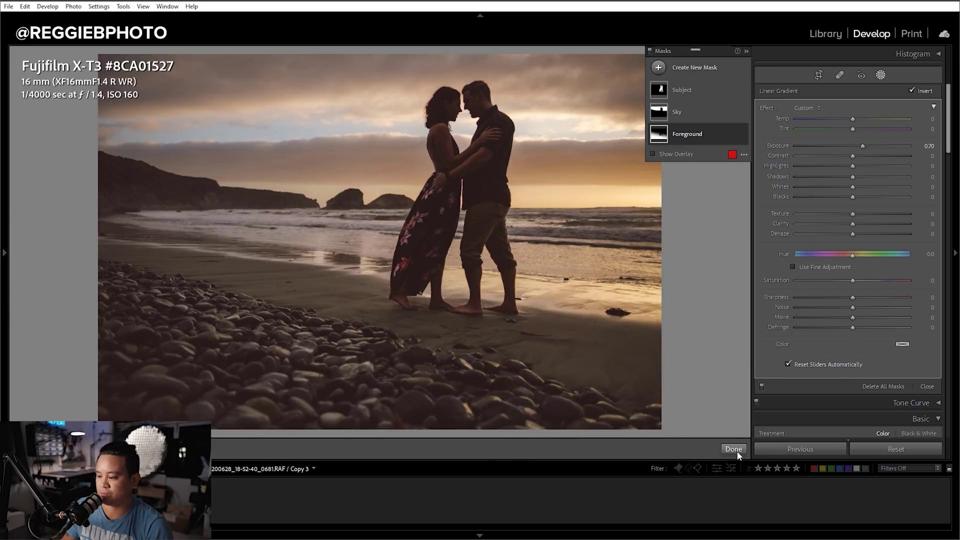
Select the Foreground mask and nudge its Exposure slider slightly, leaving it at 0.80.
click(708, 130)
click(705, 116)
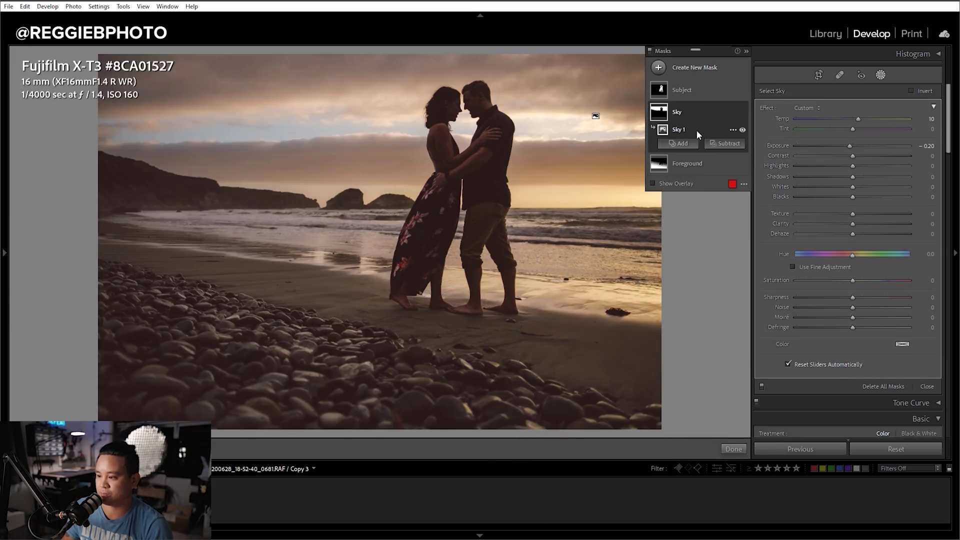
click(694, 163)
drag(863, 132, 861, 132)
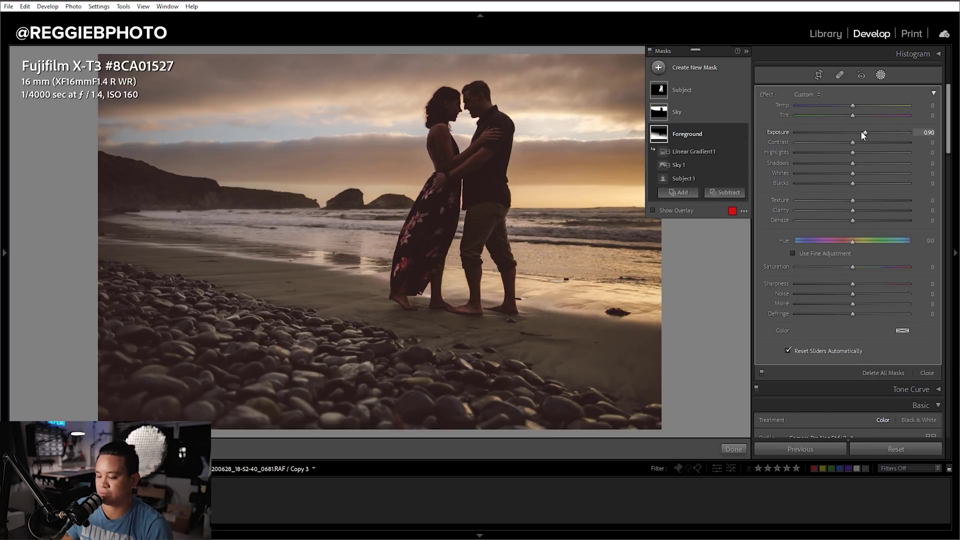
drag(862, 132, 861, 132)
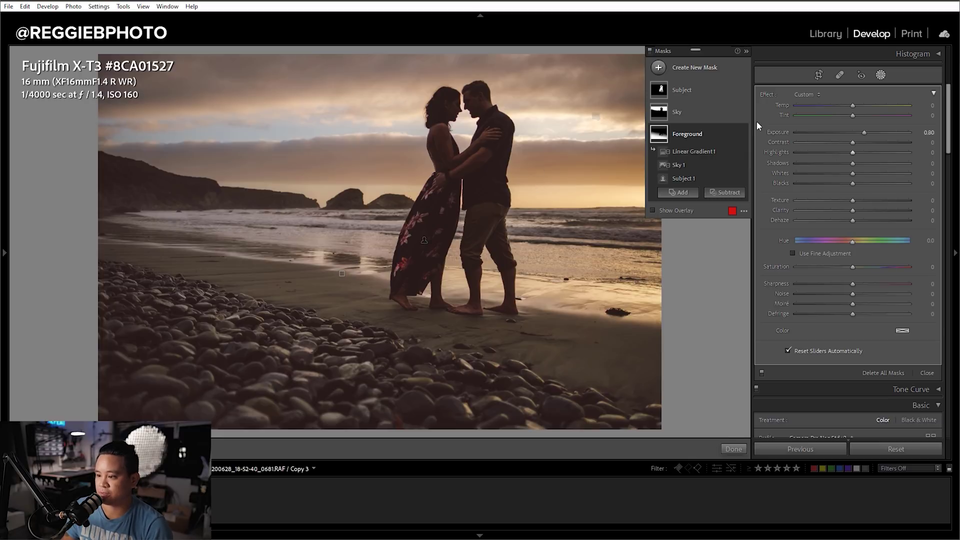
Leave masking, set the whole-photo Exposure to +0.52 and nudge Highlights up toward -55.
click(880, 74)
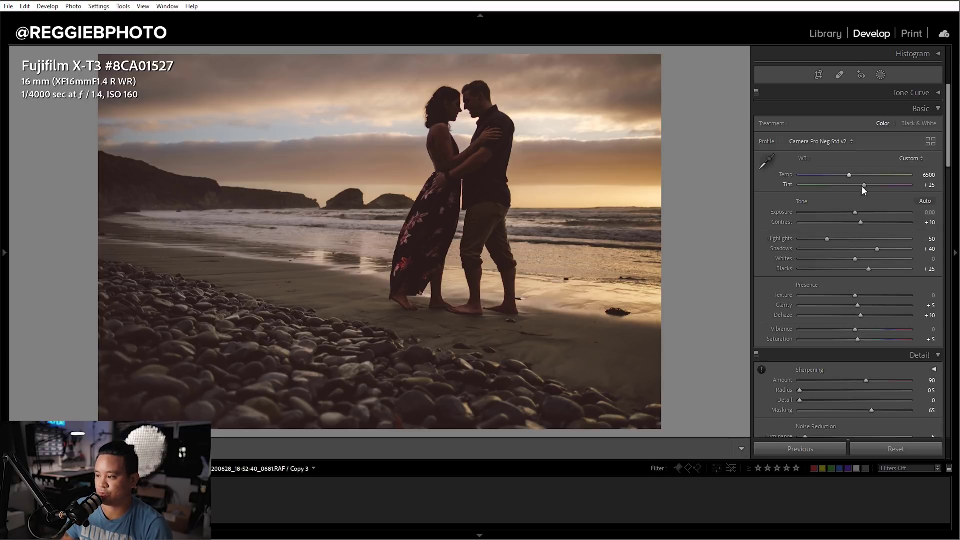
drag(855, 213, 857, 213)
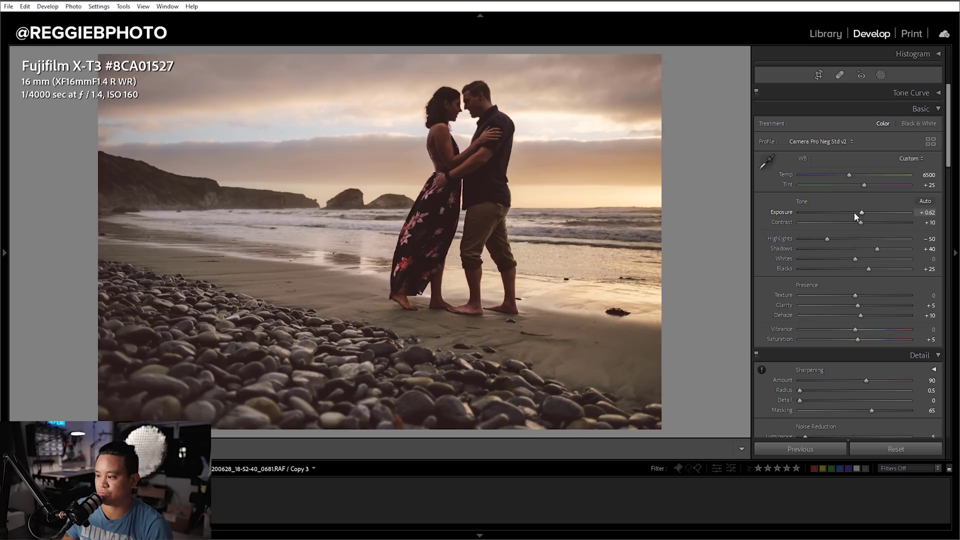
key(Down)
key(Down)
key(Down)
key(Down)
key(Down)
key(Up)
Lower the Sky mask's Highlights to -5, then reopen the masks and select the Subject mask.
click(881, 74)
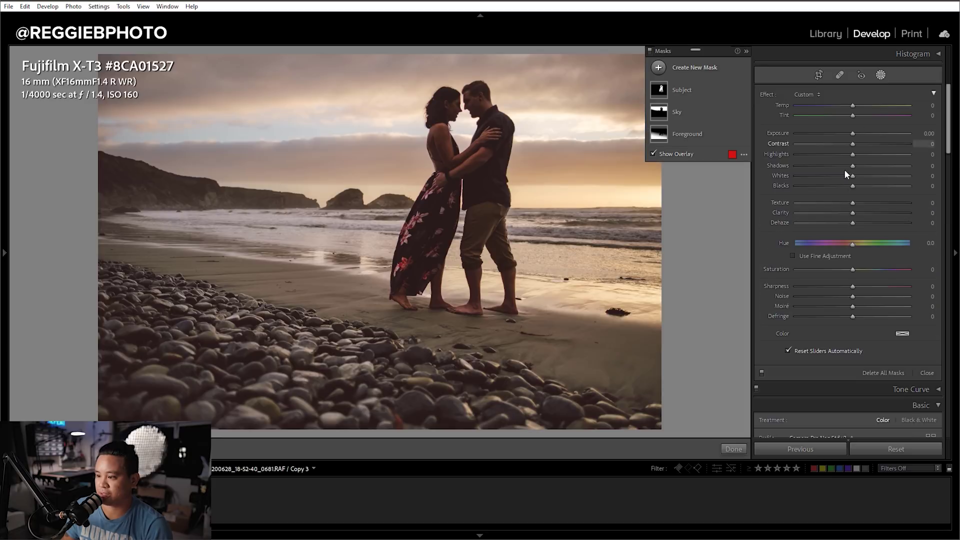
click(684, 113)
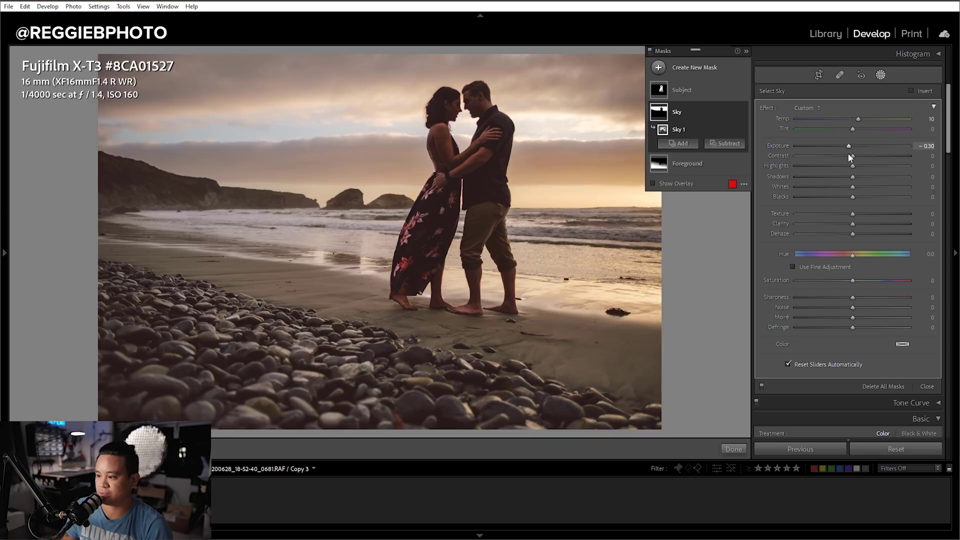
key(Down)
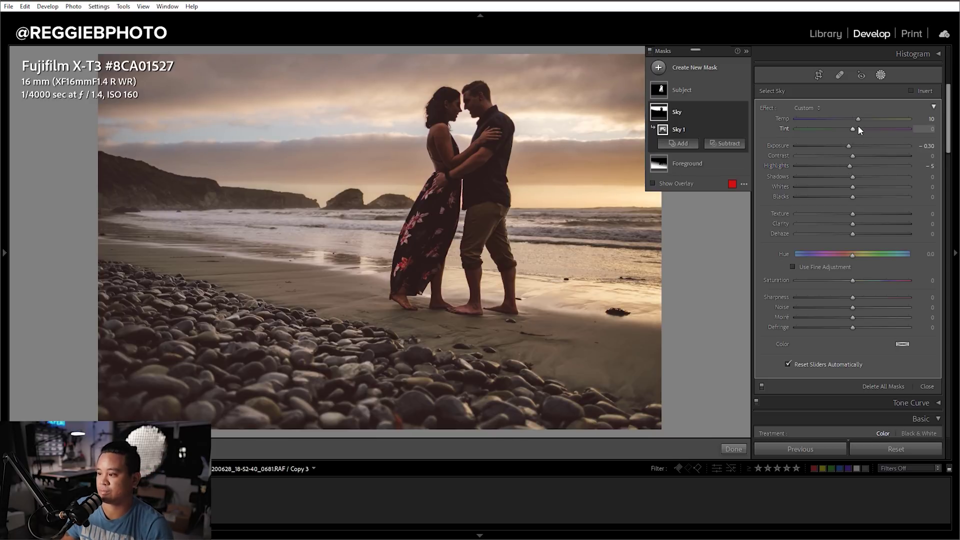
click(880, 76)
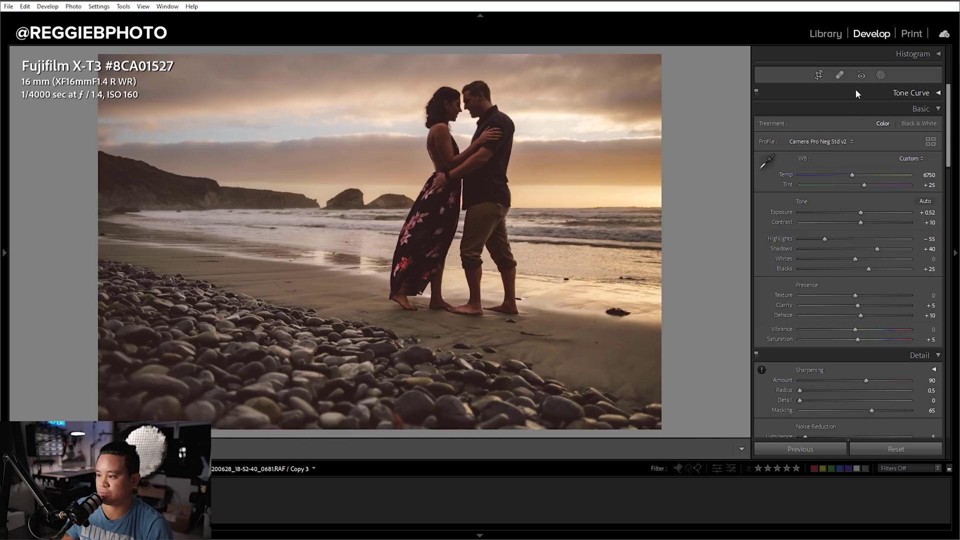
click(880, 75)
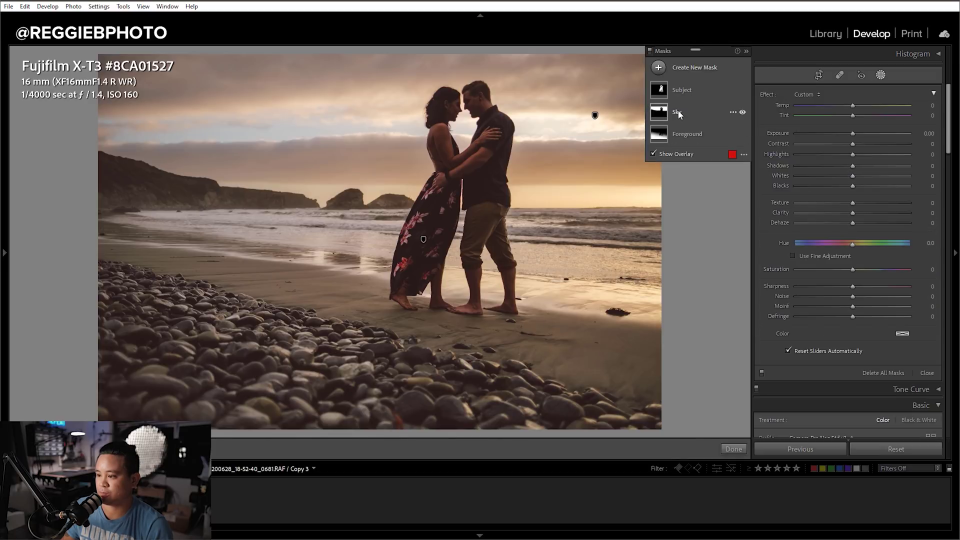
click(685, 88)
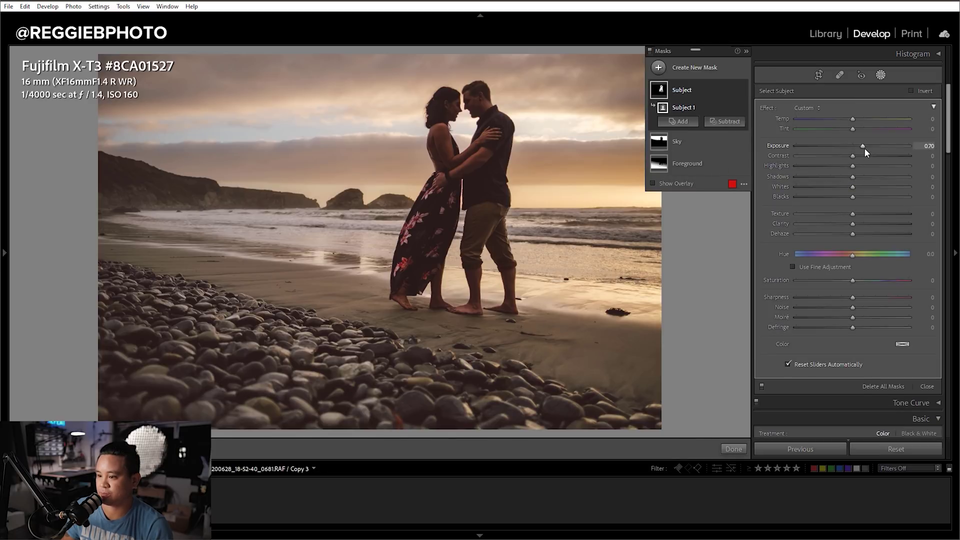
Exit masking, view Before/After, and toggle the Subject mask's effect off and on to compare.
key(shift+w)
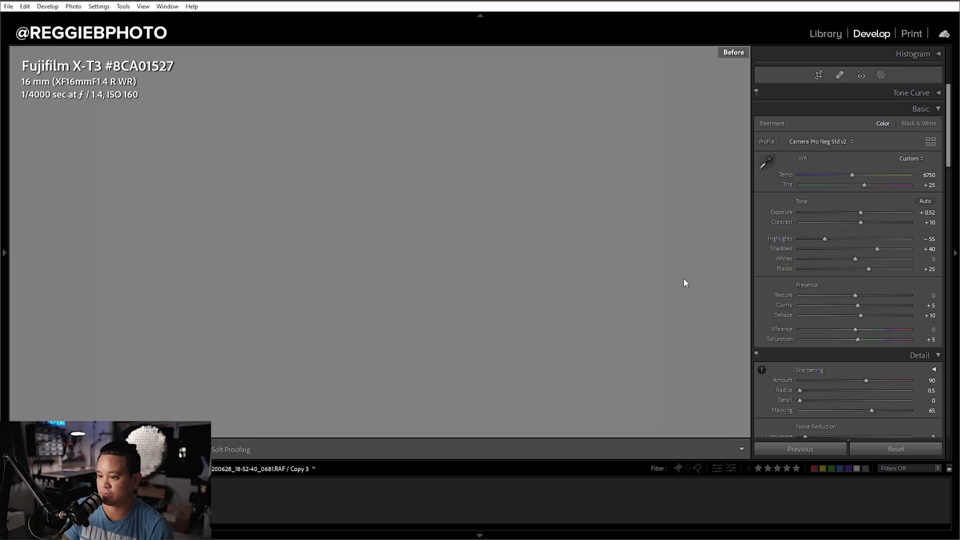
key(backslash)
key(backslash)
key(backslash)
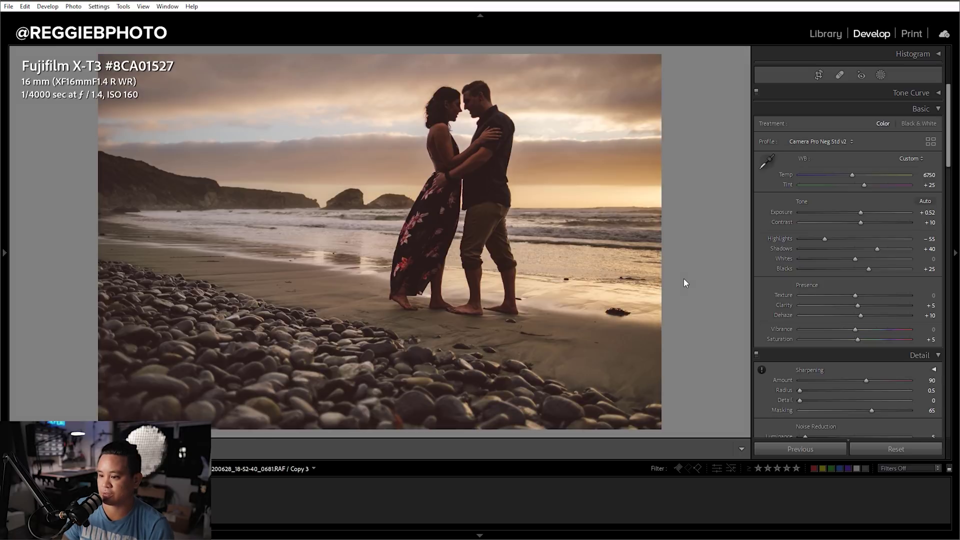
click(880, 74)
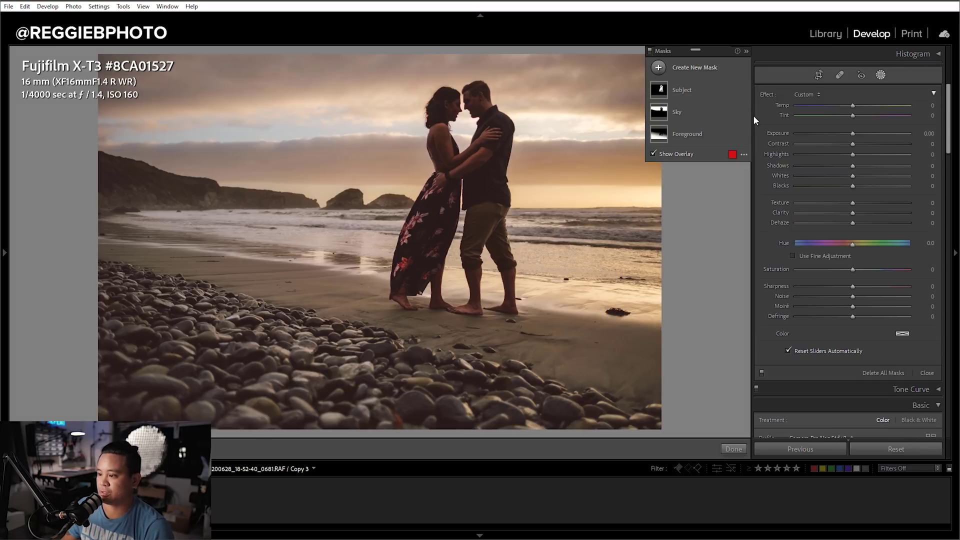
click(741, 89)
click(741, 90)
click(741, 90)
click(742, 90)
click(742, 90)
click(742, 90)
Toggle the Sky and Foreground masks' effects to compare each against the edit.
click(742, 112)
click(742, 112)
click(742, 112)
click(742, 113)
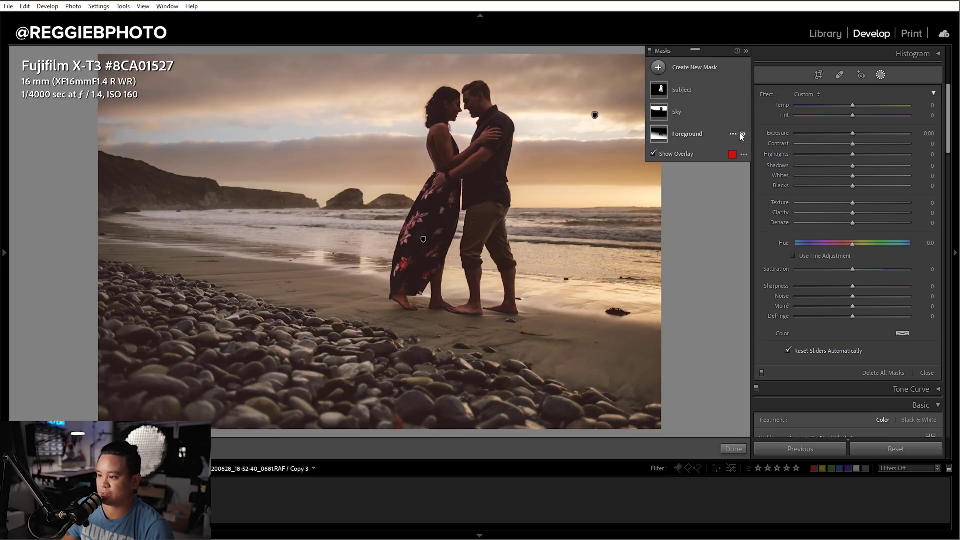
click(740, 135)
click(742, 134)
click(742, 134)
click(742, 134)
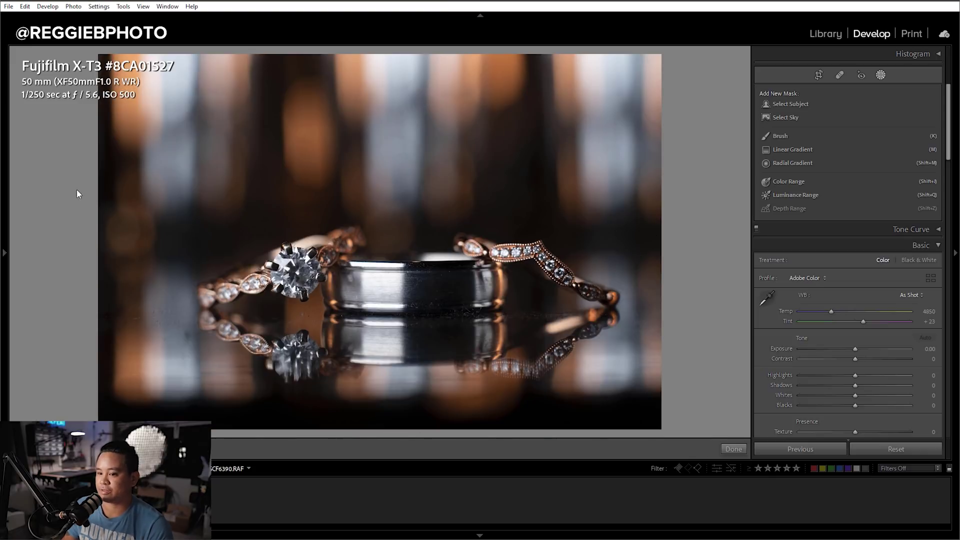
Apply the Powell_General Purpose_Fujifilm X-T3 preset to the rings photo from the Presets panel.
click(4, 238)
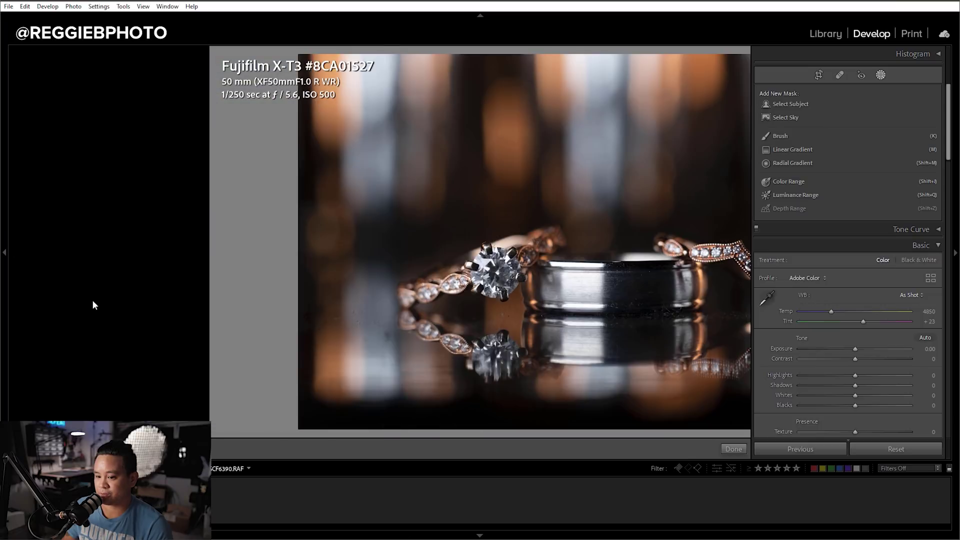
scroll(94, 300, down, 5)
scroll(98, 301, up, 3)
scroll(98, 299, down, 10)
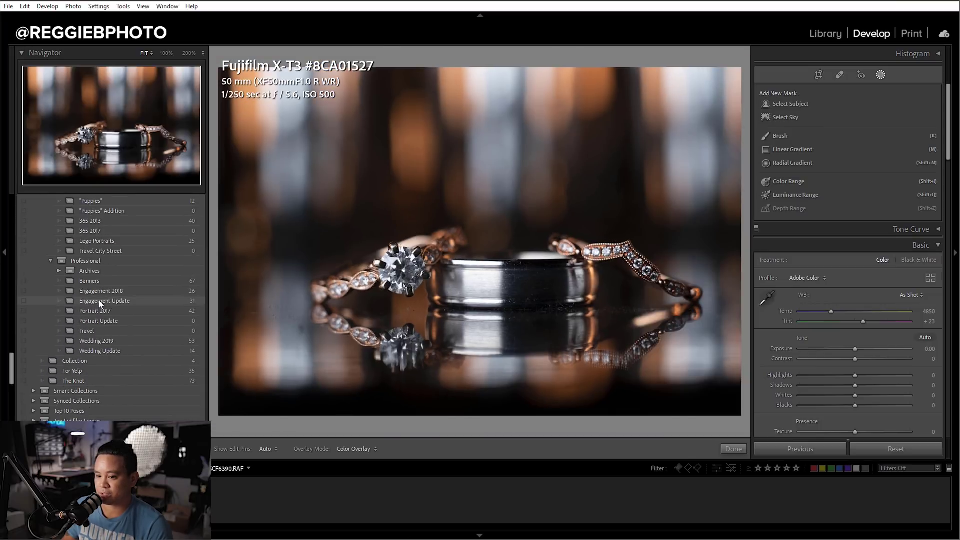
scroll(100, 300, up, 10)
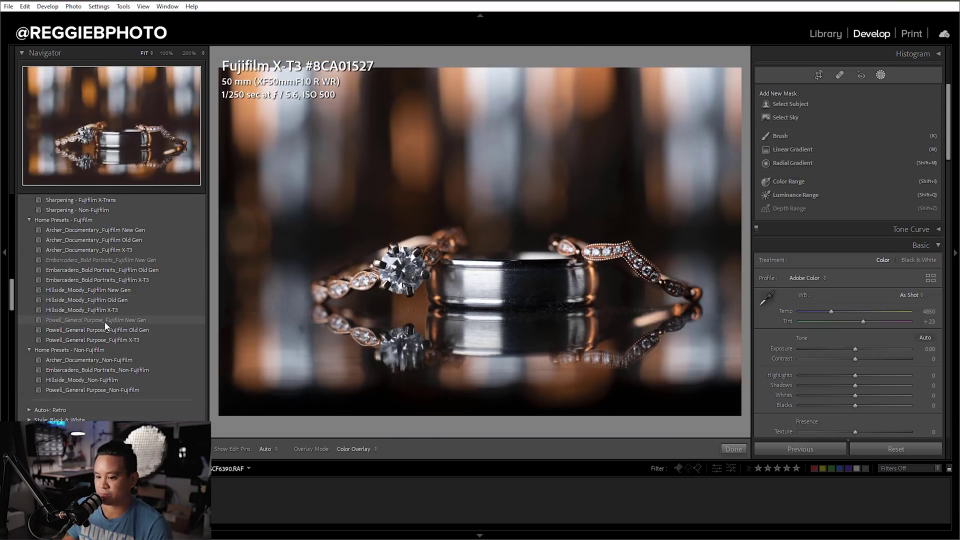
click(110, 340)
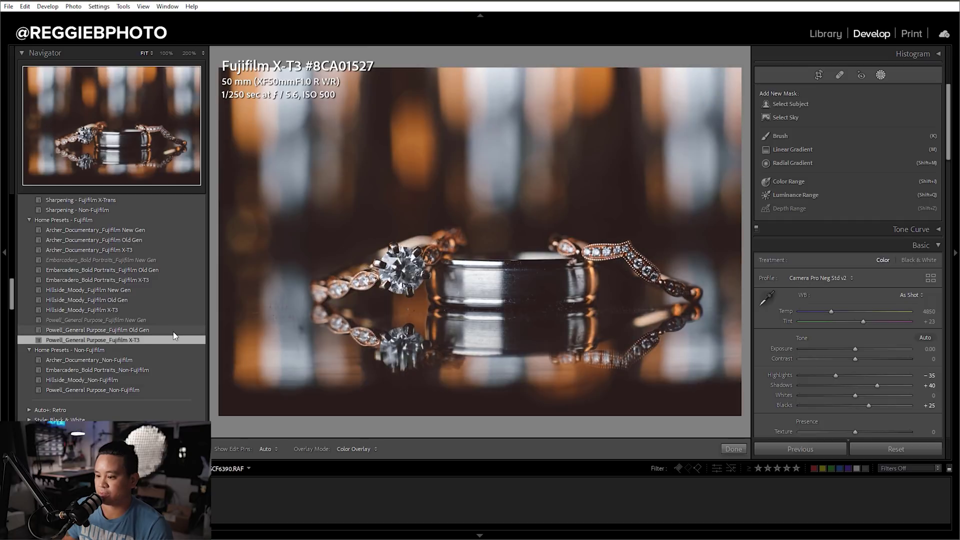
click(7, 268)
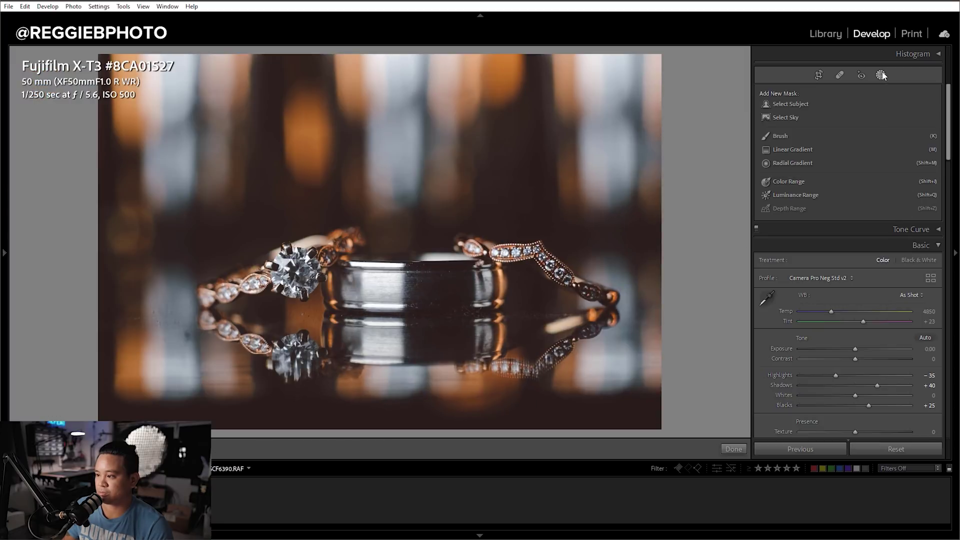
Set the rings photo's Exposure to +0.40 and Highlights to -50, and warm Temp to 5350.
click(881, 75)
drag(855, 214, 857, 214)
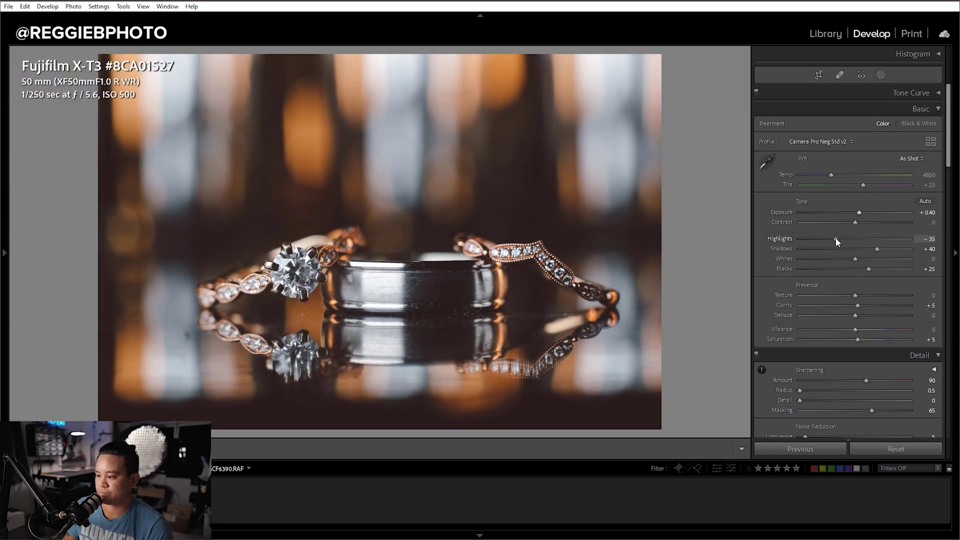
key(Down)
key(Down)
key(Down)
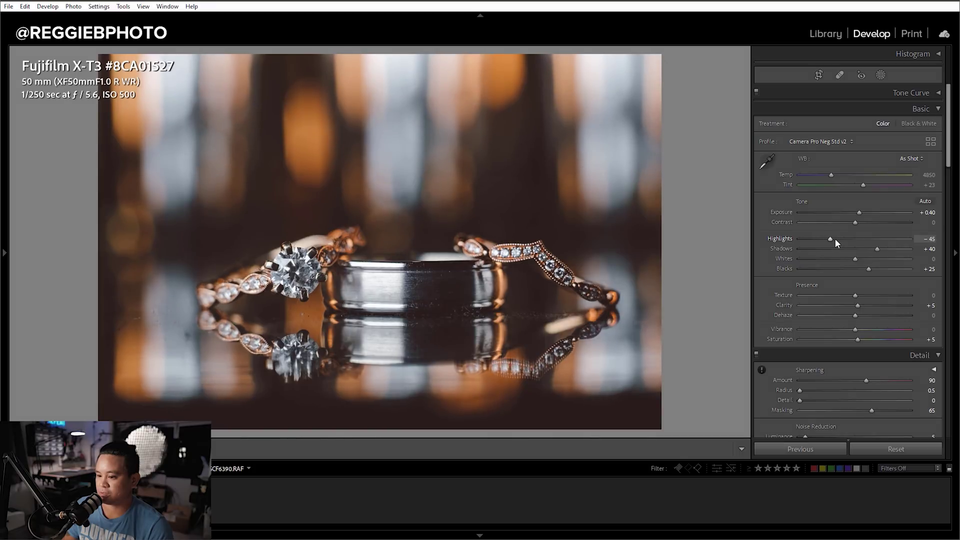
key(Up)
key(Up)
key(Up)
key(Up)
key(Up)
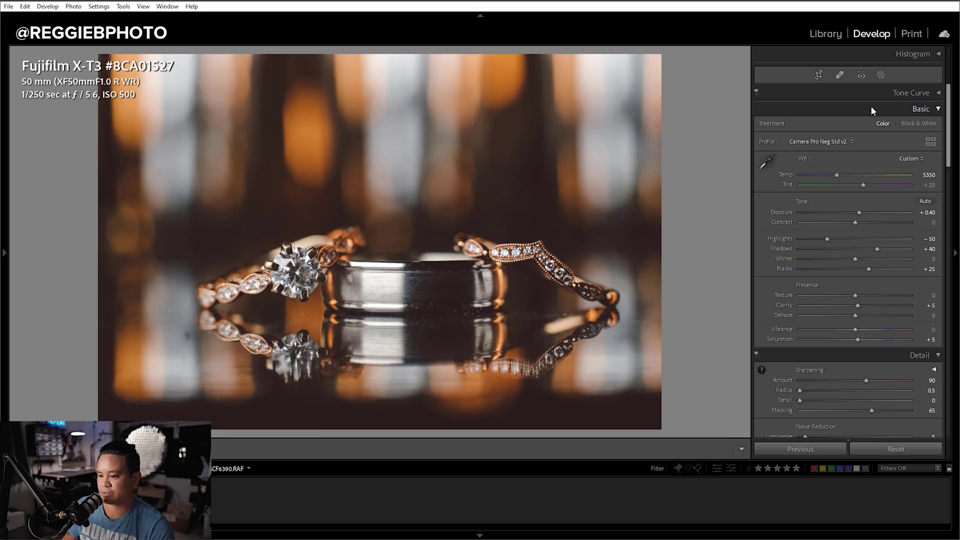
Mask the rings with Select Subject: Exposure 0.60, Highlights -16, Texture 5, Clarity 10.
click(881, 75)
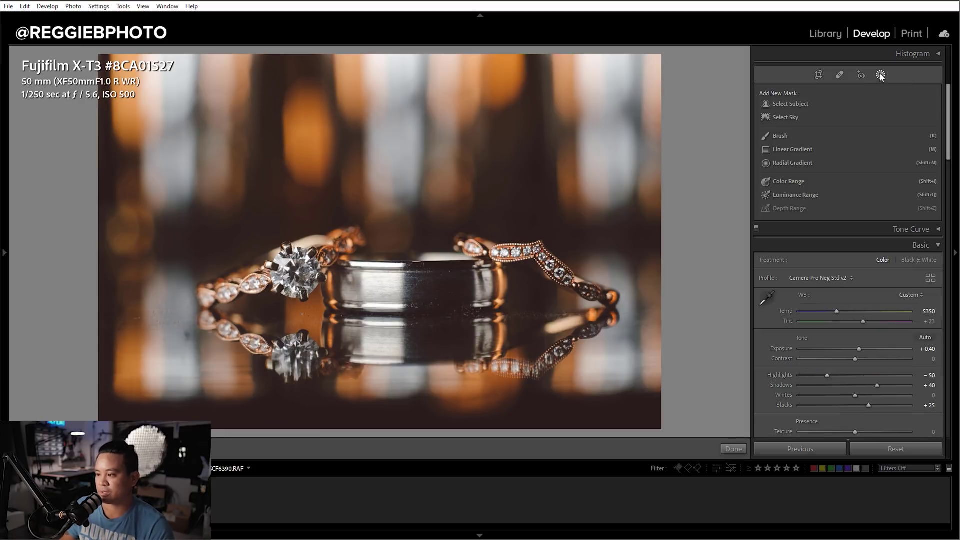
click(794, 103)
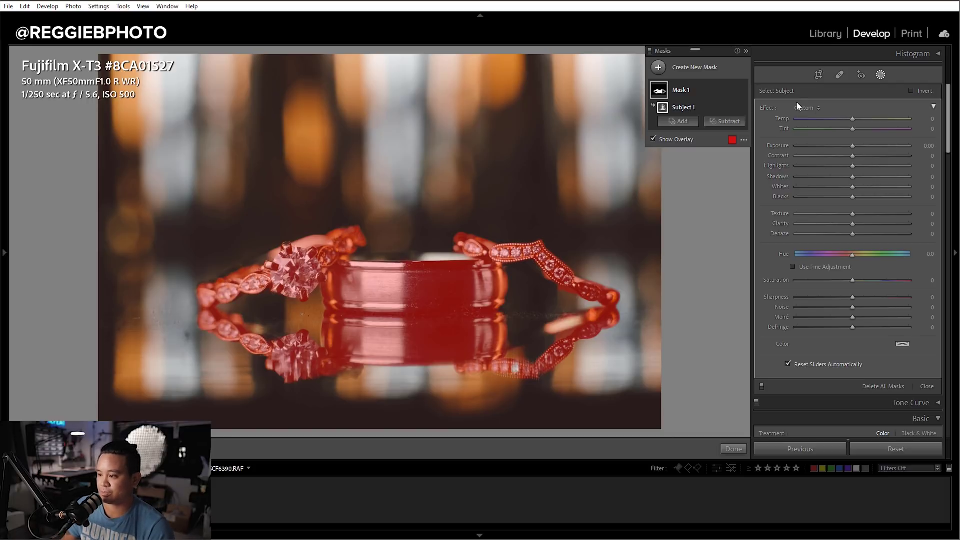
key(o)
key(Up)
key(Up)
key(Up)
key(Up)
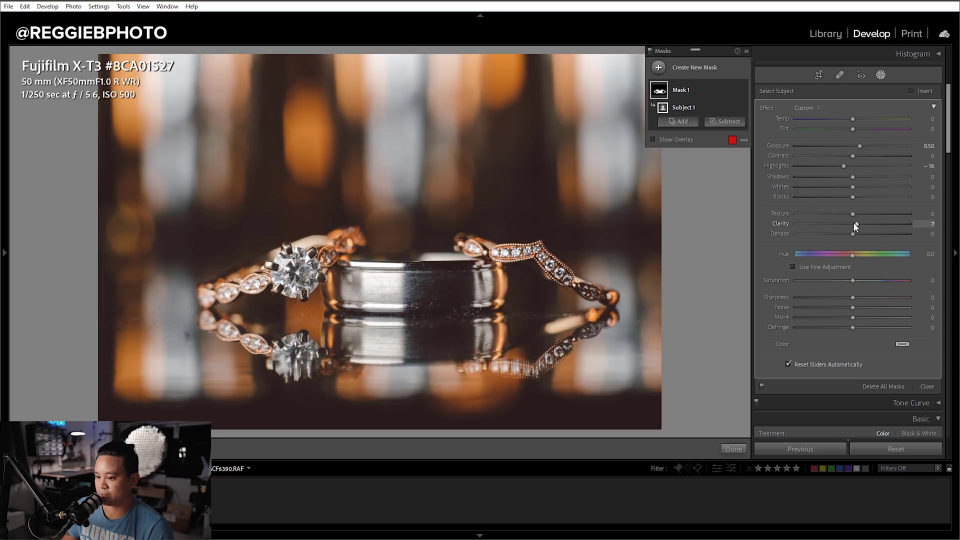
scroll(855, 225, up, 1)
scroll(854, 214, up, 2)
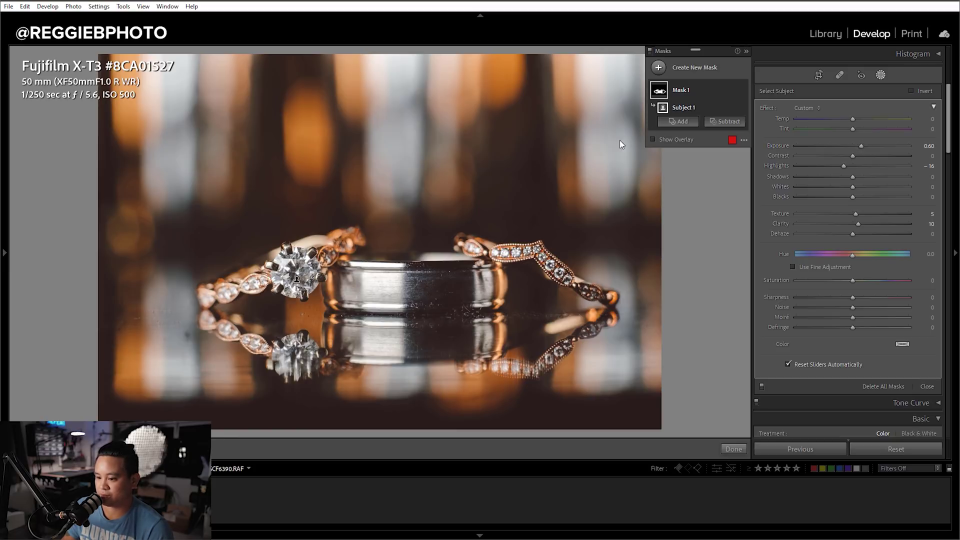
click(881, 75)
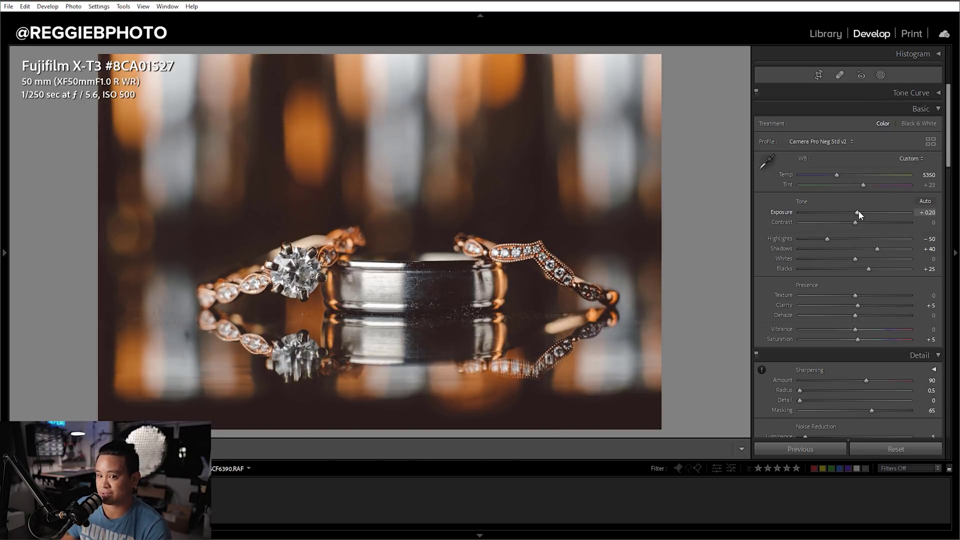
Add a new Select Subject mask and invert it to cover the background.
key(shift+w)
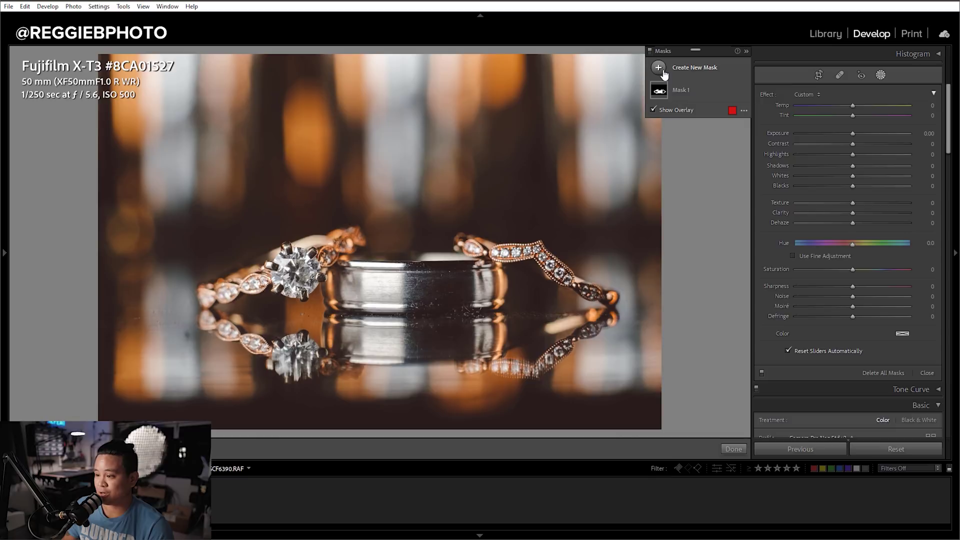
click(662, 69)
click(698, 88)
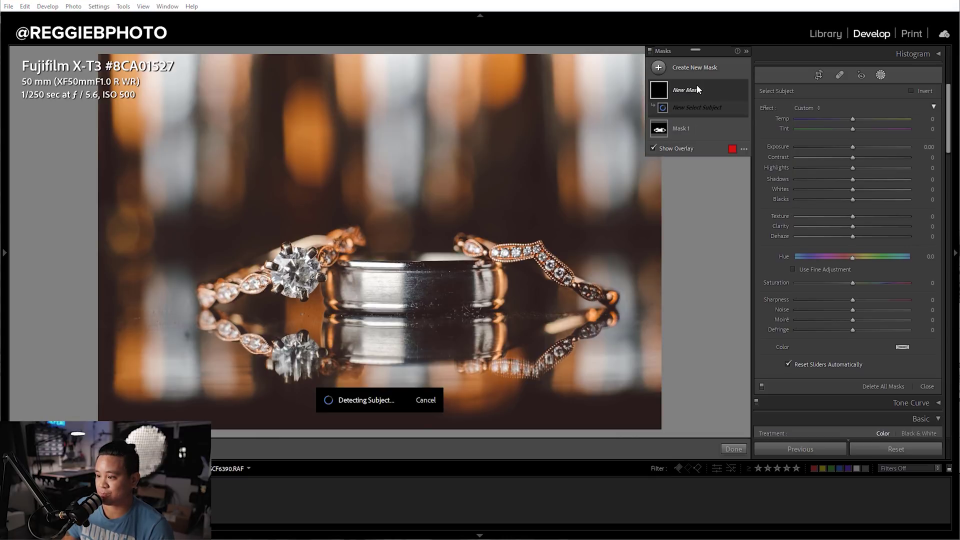
right_click(733, 93)
click(712, 104)
click(741, 107)
click(741, 109)
click(732, 107)
click(765, 141)
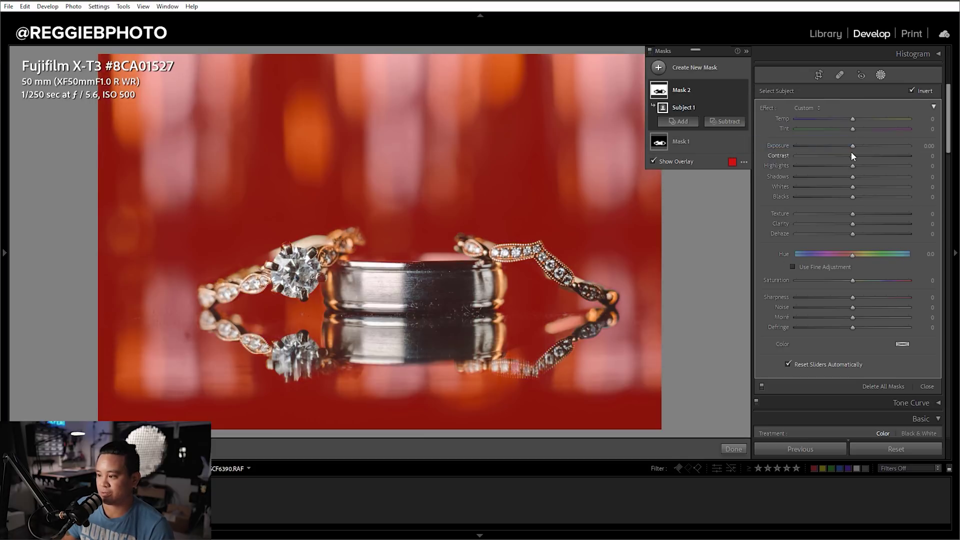
key(o)
Darken the background mask's Exposure to -0.40 and raise its Contrast and Highlights to 15.
key(Down)
key(Down)
key(Down)
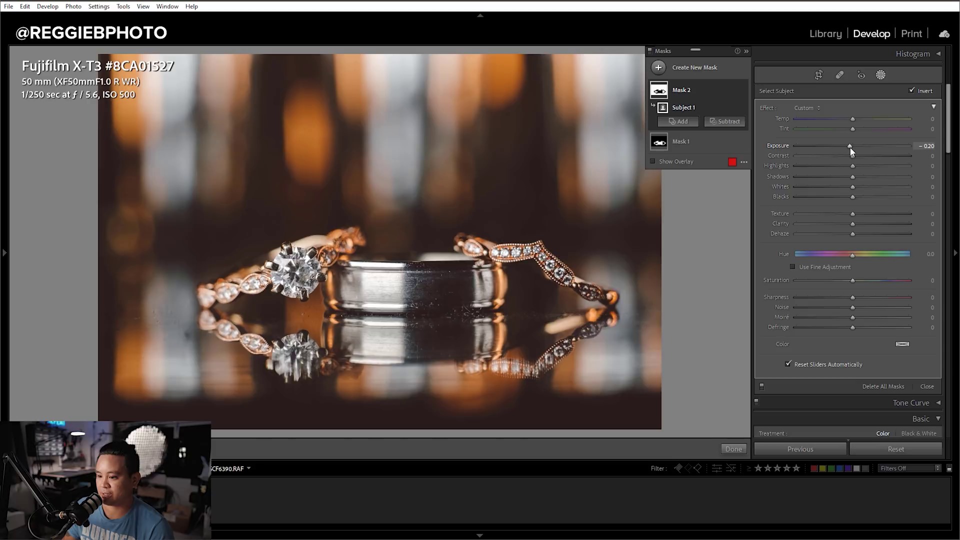
key(Up)
key(Up)
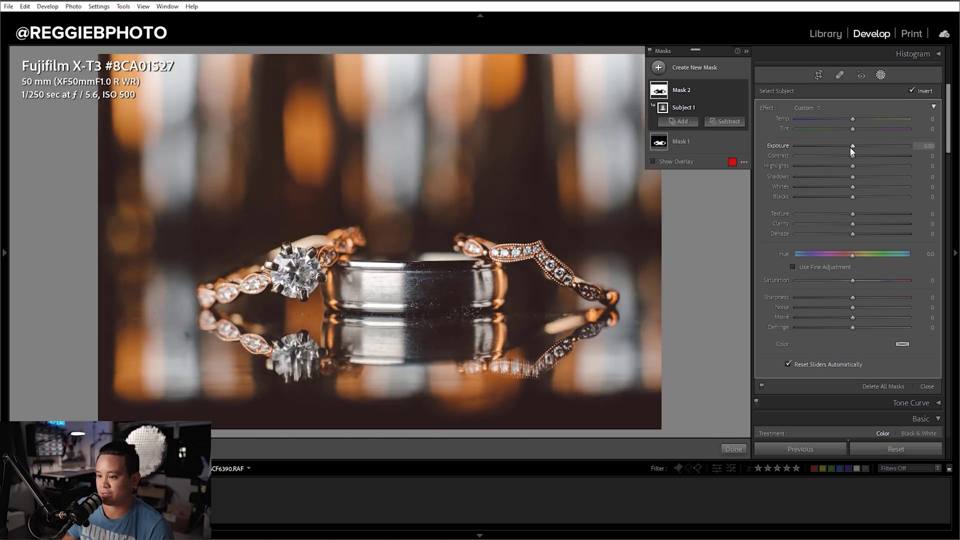
key(Down)
key(Down)
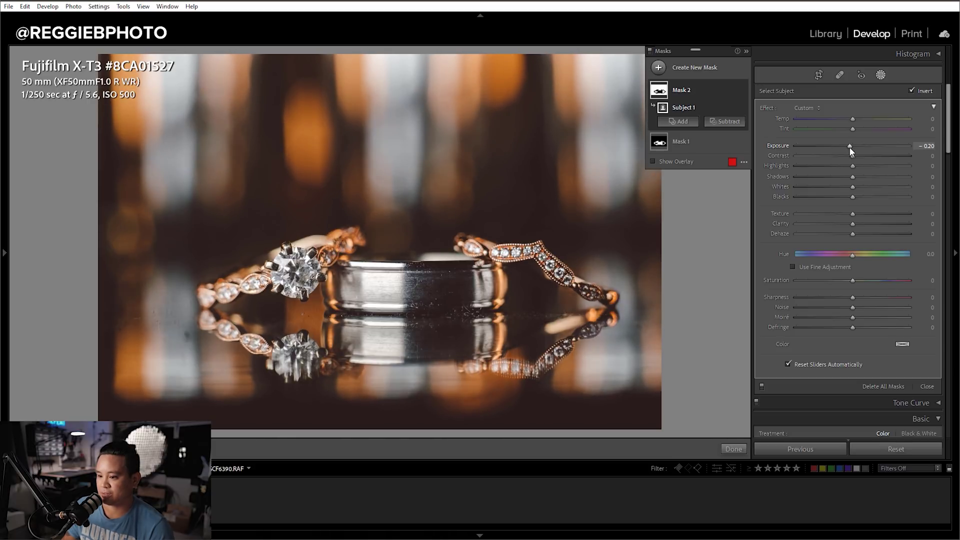
key(Down)
key(Down)
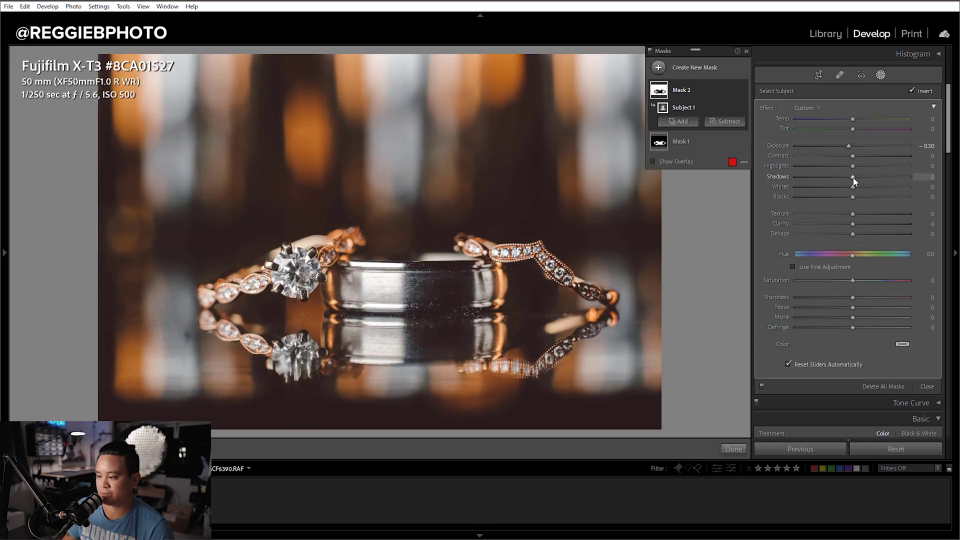
mouse_move(849, 167)
mouse_down()
mouse_move(874, 164)
mouse_move(838, 167)
mouse_move(854, 171)
mouse_up()
key(ctrl+z)
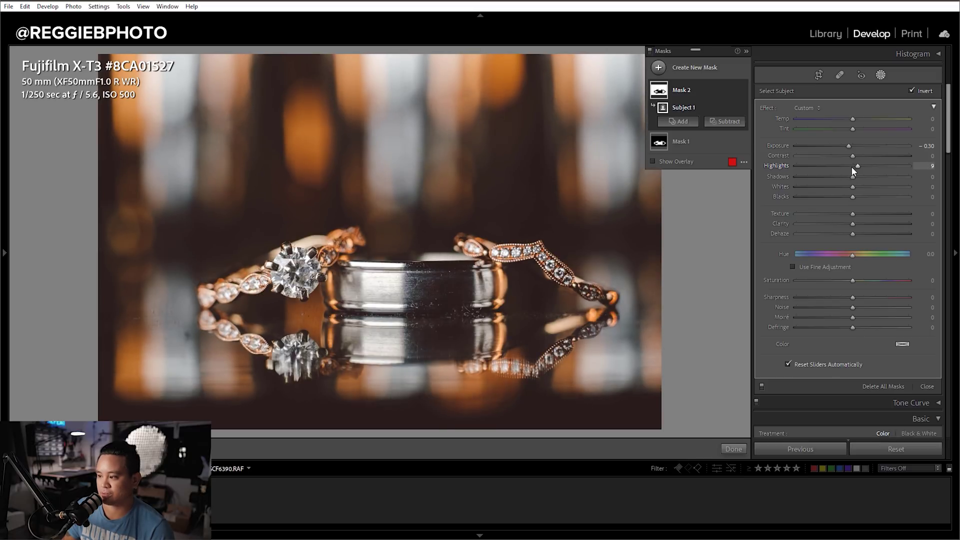
scroll(853, 171, up, 3)
scroll(857, 157, up, 2)
drag(859, 155, 861, 155)
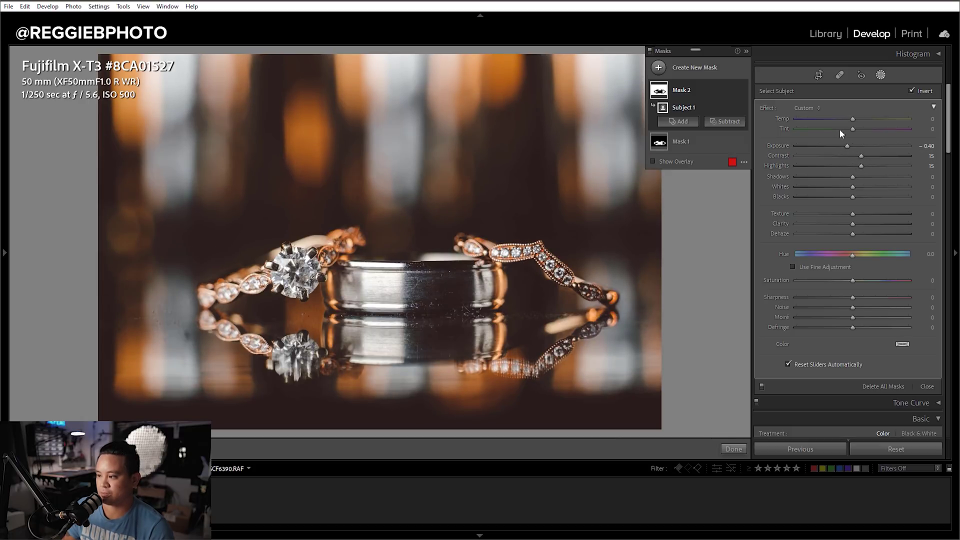
Set the background mask's Temp to 15 after trying 25, 20 and 0.
click(931, 118)
text(25)
key(Return)
click(930, 119)
text(20)
key(Return)
click(930, 119)
text(0)
key(Return)
click(926, 120)
text(15)
key(Return)
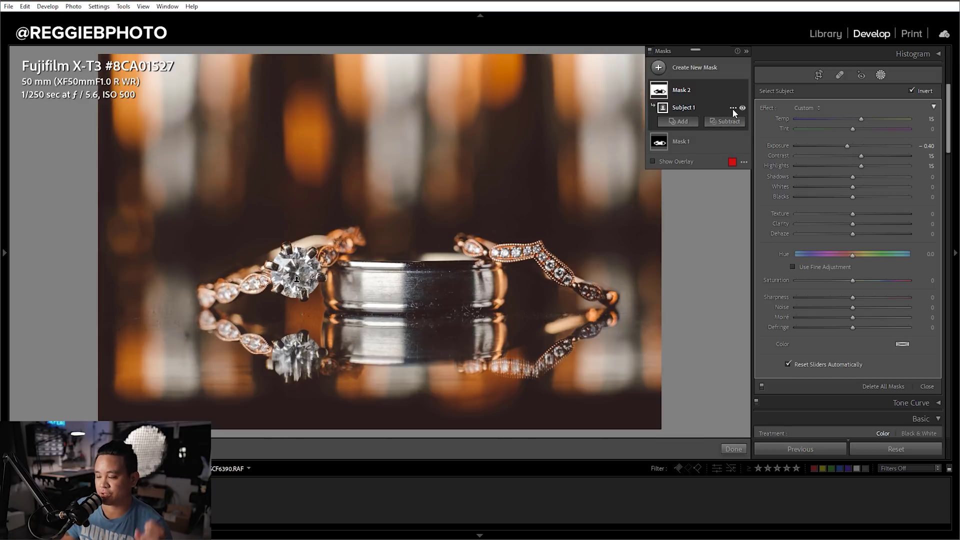
Add a third Select Subject mask and invert it to cover the background.
click(658, 70)
click(704, 88)
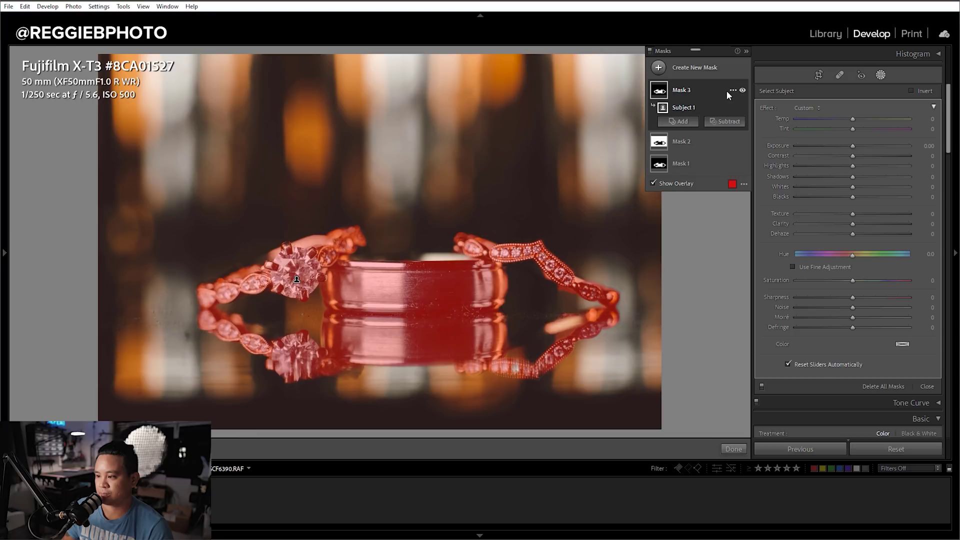
right_click(732, 90)
click(719, 106)
right_click(733, 108)
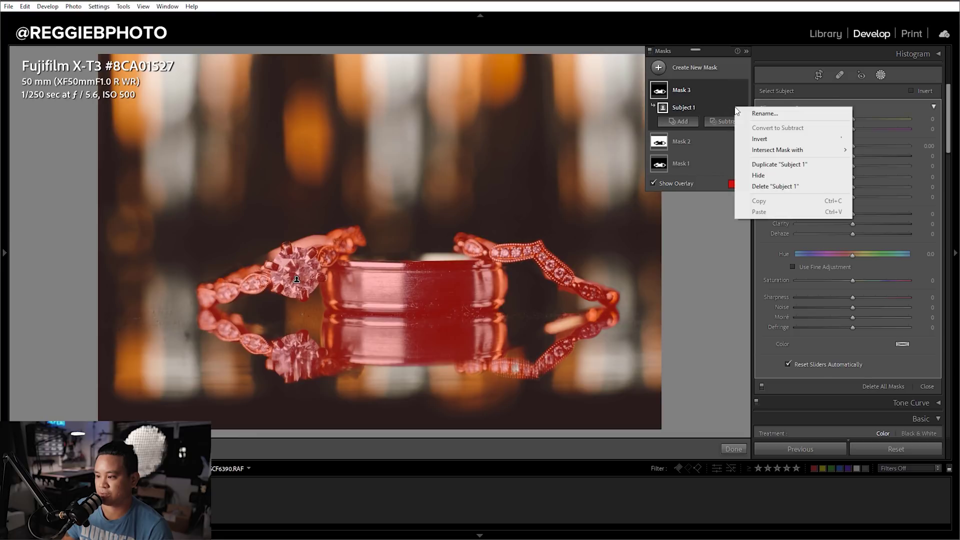
click(759, 139)
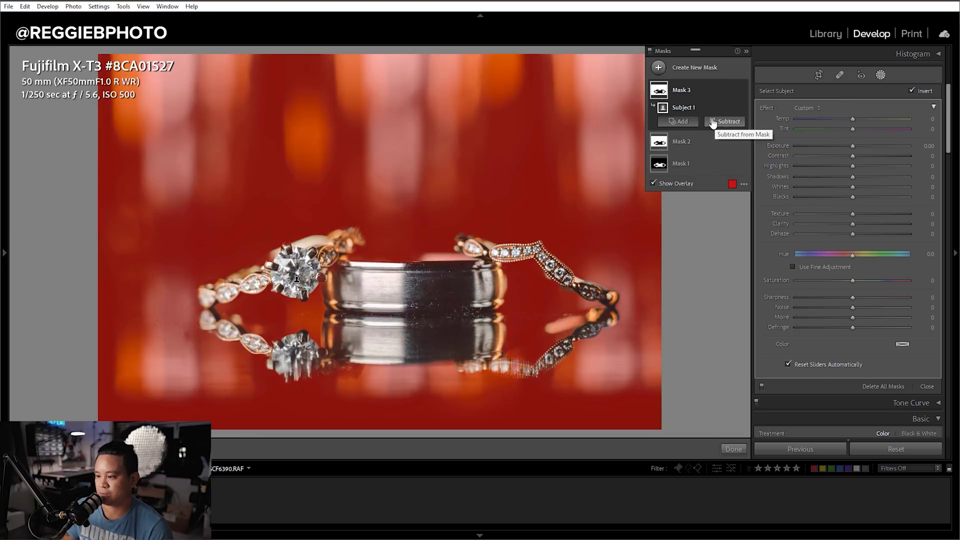
Intersect the mask with a linear gradient drawn up from the bottom, tilted along the reflection.
click(732, 90)
mouse_move(752, 110)
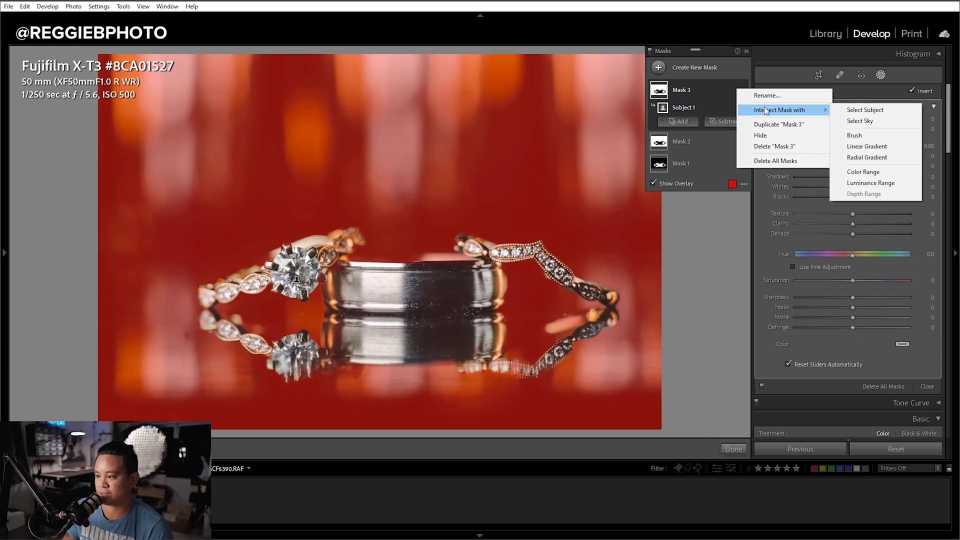
click(854, 152)
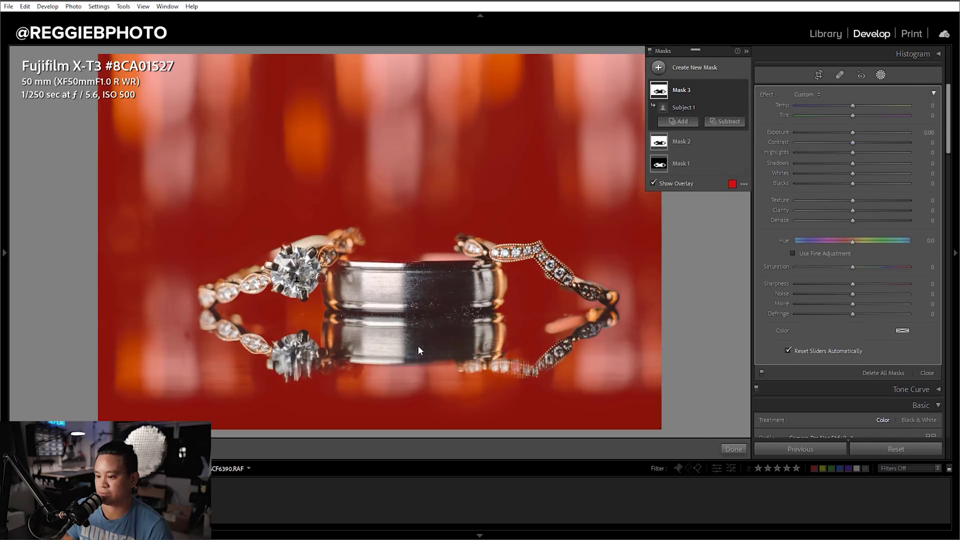
mouse_move(431, 403)
mouse_down()
mouse_move(459, 231)
mouse_move(453, 305)
mouse_move(464, 249)
mouse_up()
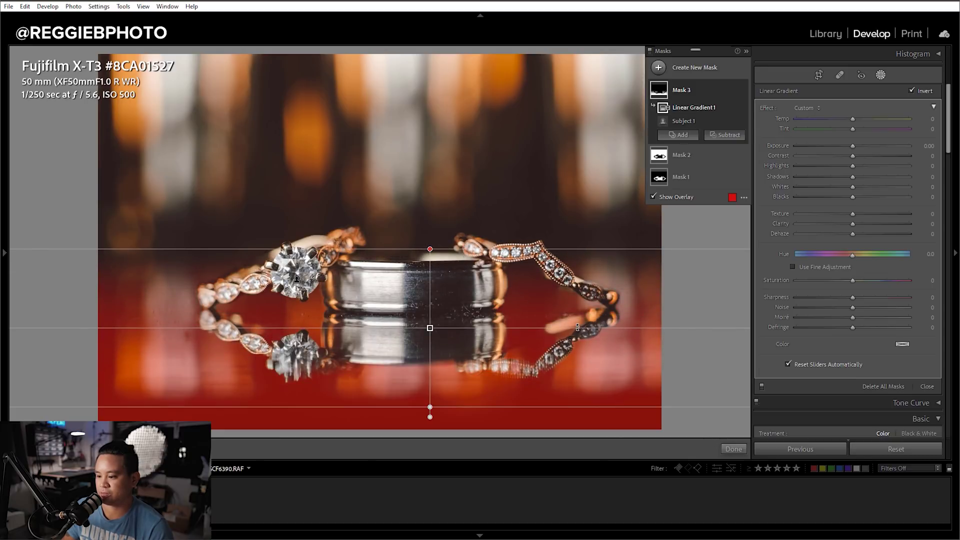
drag(577, 325, 577, 324)
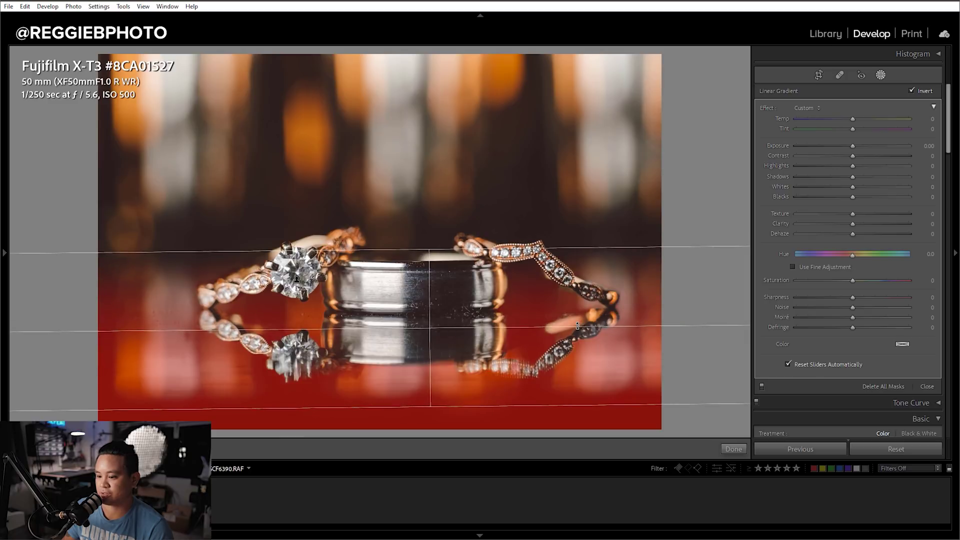
drag(577, 325, 555, 327)
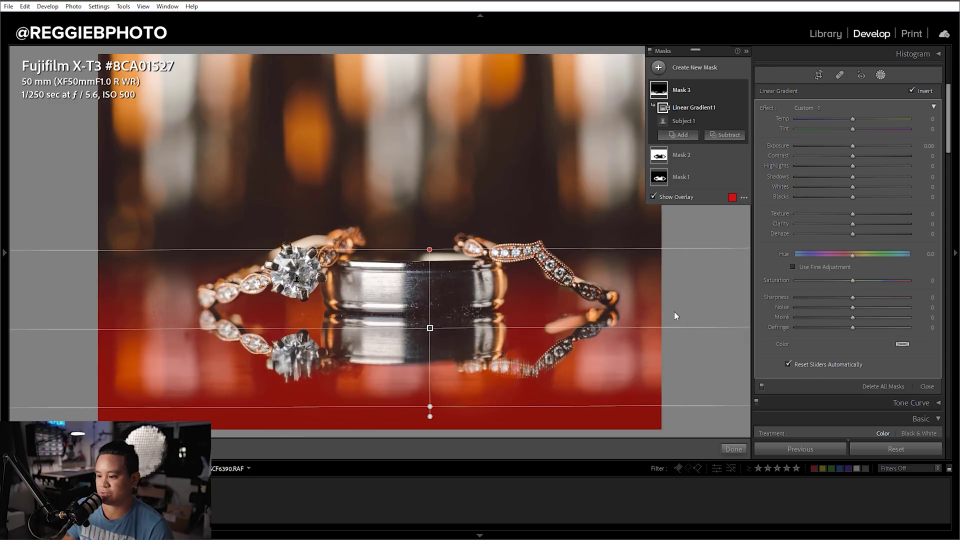
Set the lower-reflection mask to Exposure -0.10 and Shadows 10.
mouse_move(698, 125)
key(o)
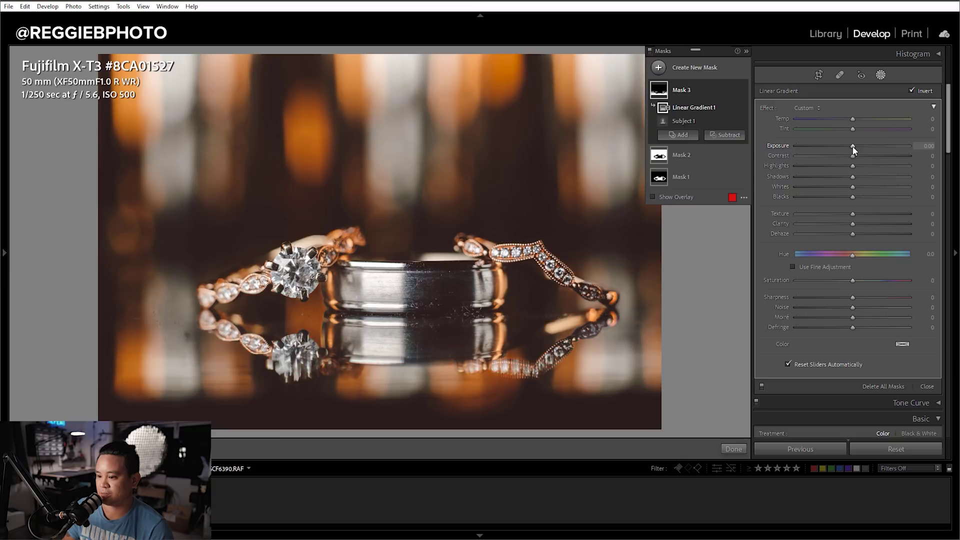
drag(852, 147, 784, 148)
key(ctrl+z)
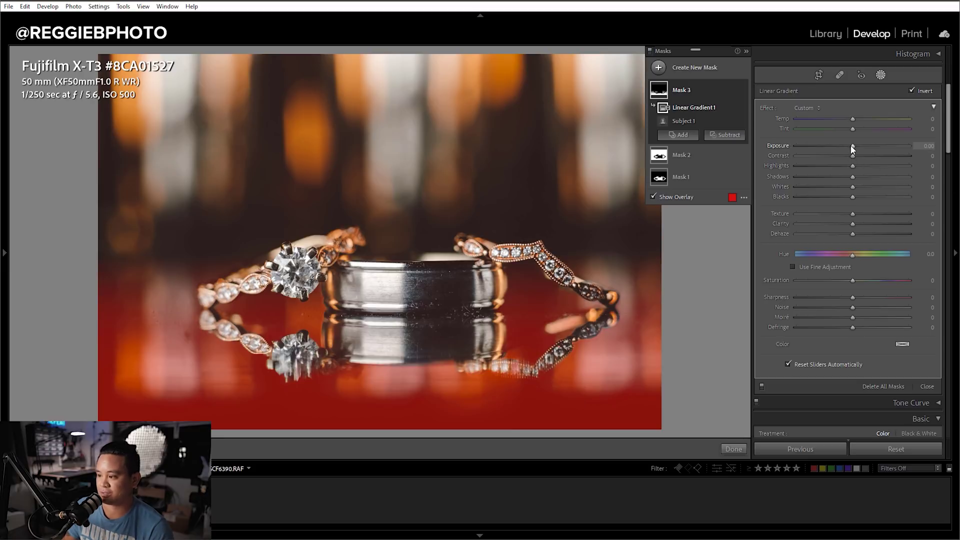
drag(852, 148, 853, 149)
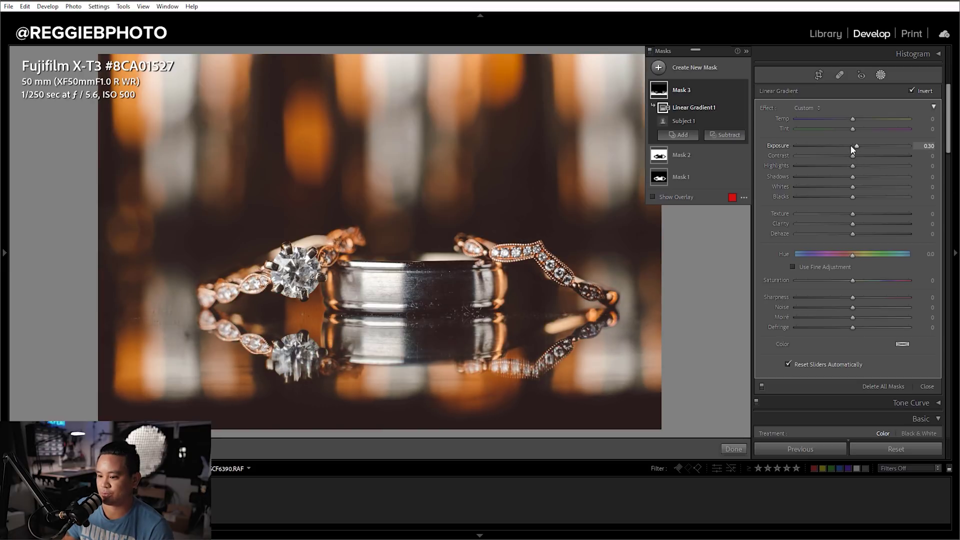
scroll(850, 145, up, 2)
scroll(850, 145, down, 12)
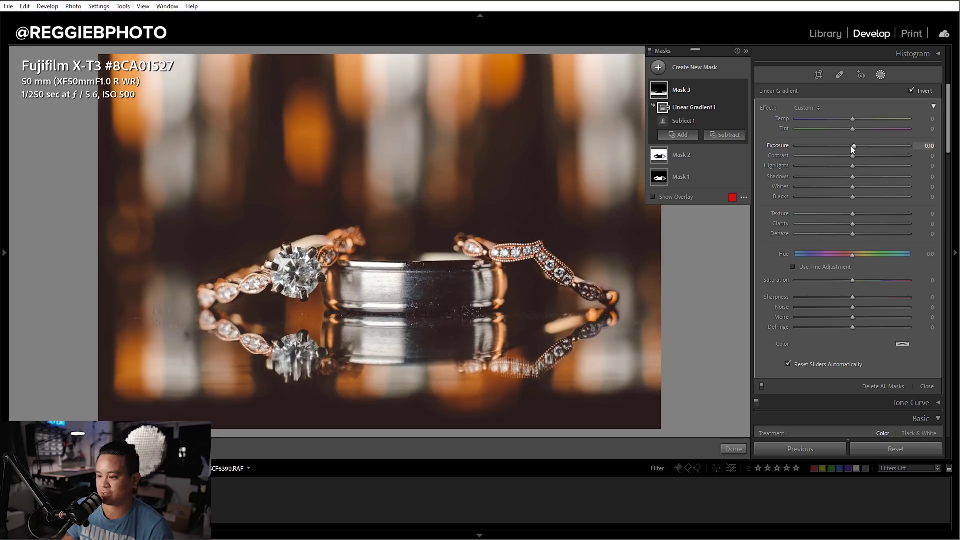
scroll(853, 149, down, 2)
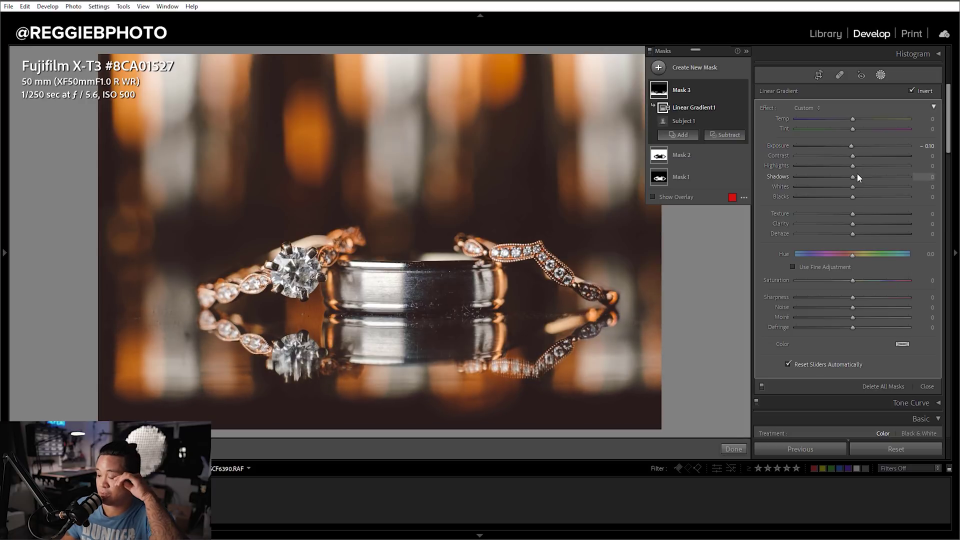
scroll(853, 177, up, 3)
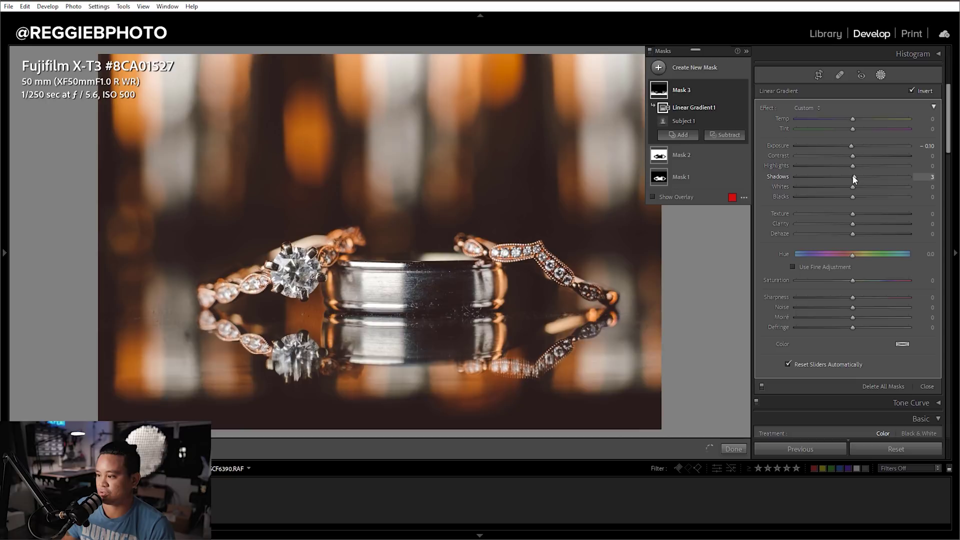
scroll(853, 177, up, 4)
Straighten the rings photo to a -0.60° angle and apply the crop.
click(880, 75)
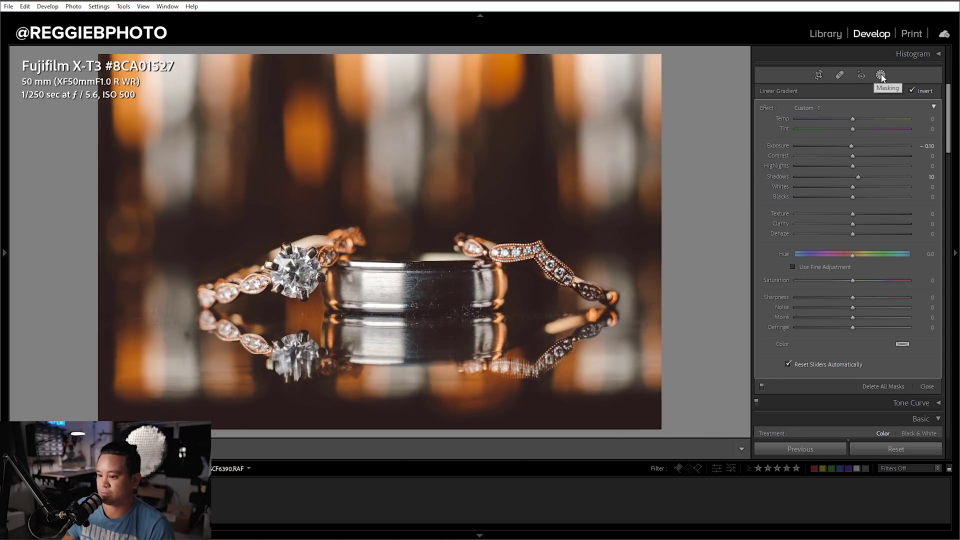
key(r)
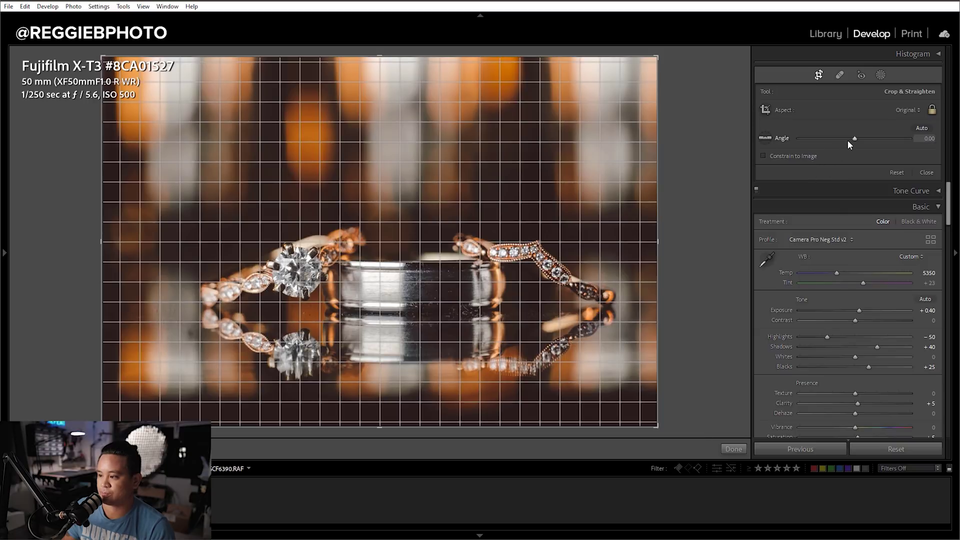
drag(855, 141, 853, 139)
drag(103, 57, 138, 72)
drag(854, 141, 855, 140)
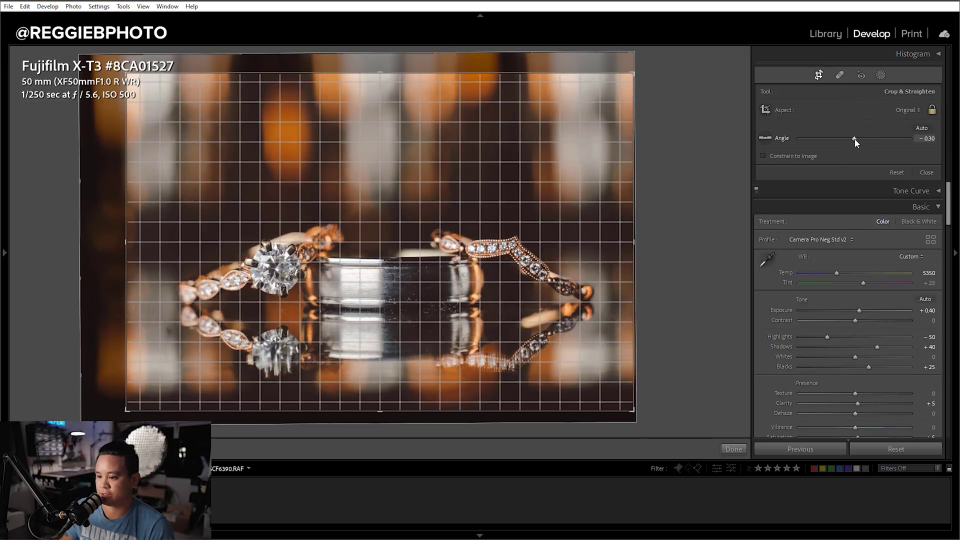
key(Return)
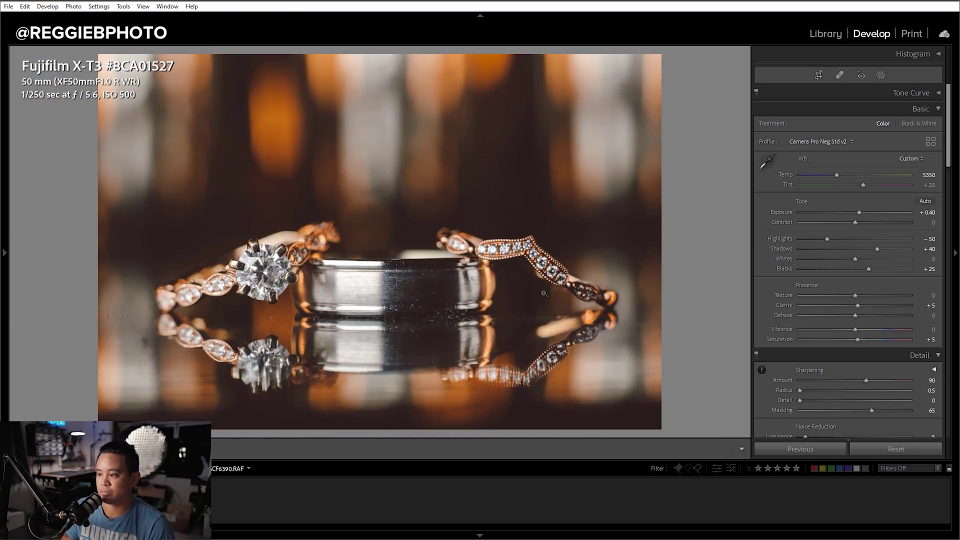
Toggle Masks 1–3 visibility to compare their effects, then finish masking.
click(881, 75)
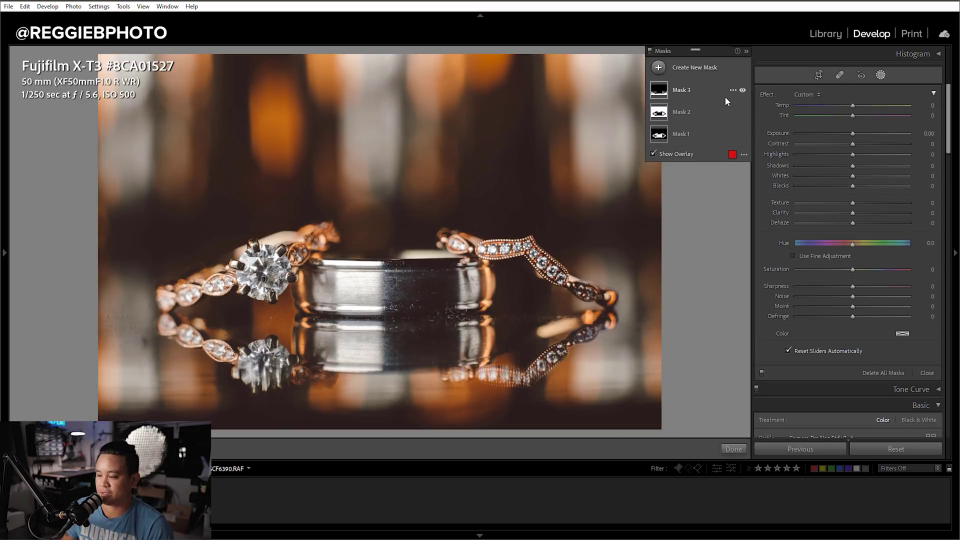
click(741, 93)
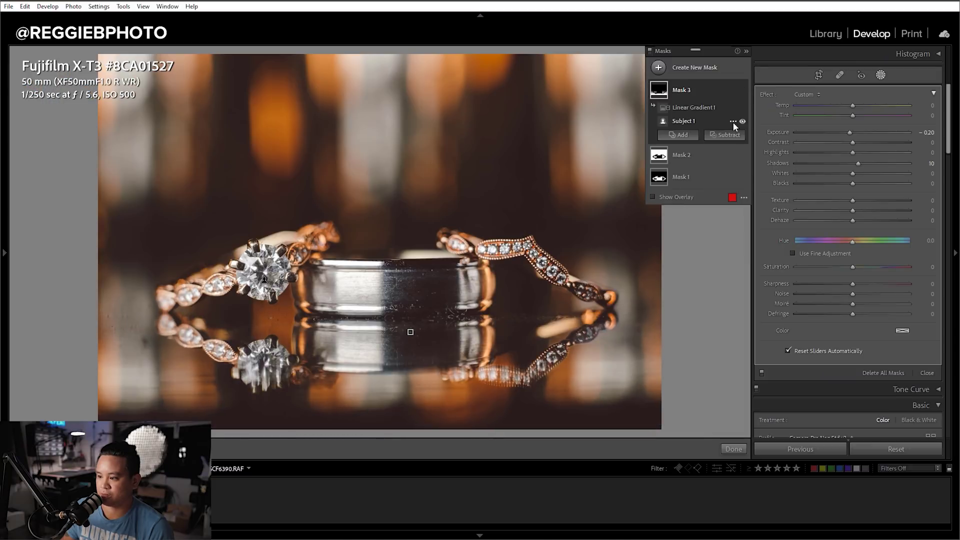
click(742, 156)
click(742, 155)
click(742, 155)
click(742, 155)
click(743, 156)
click(743, 177)
click(742, 177)
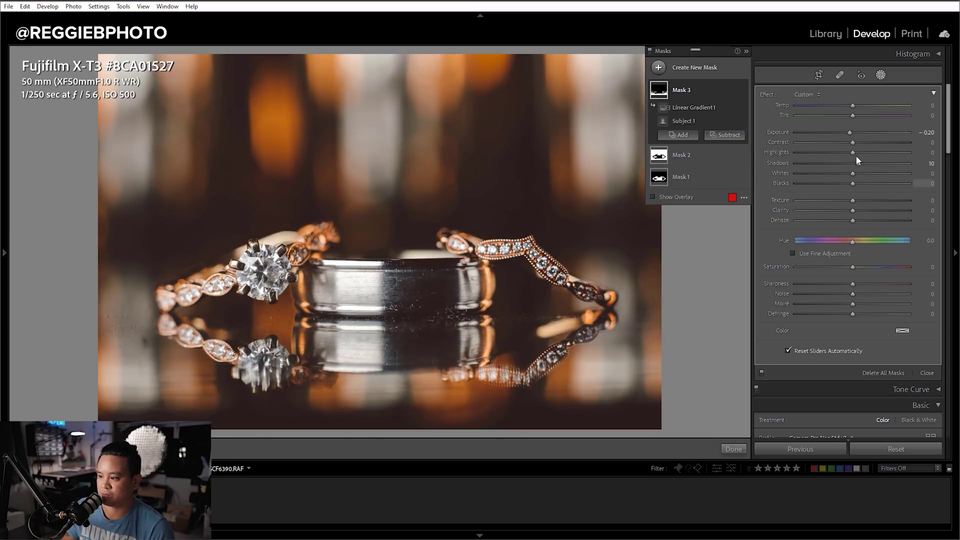
click(698, 176)
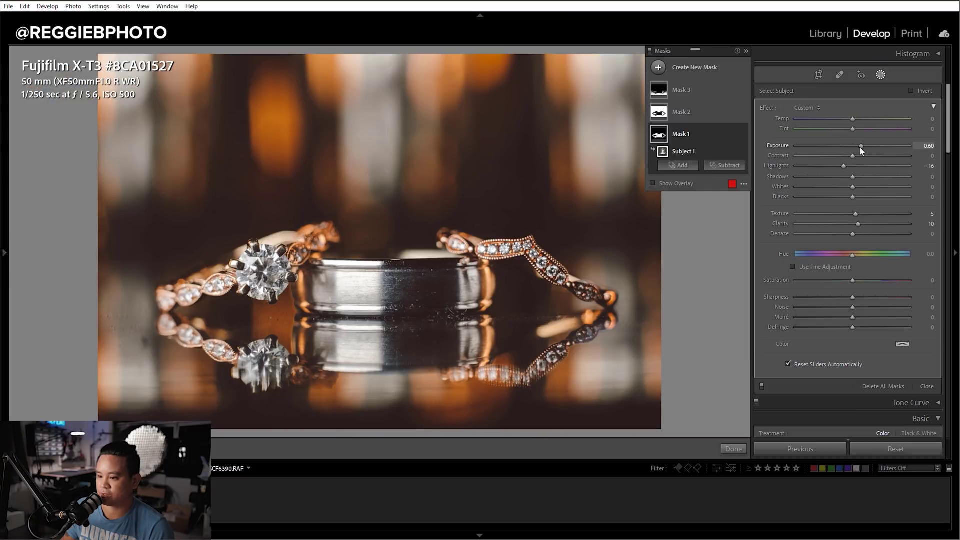
click(733, 449)
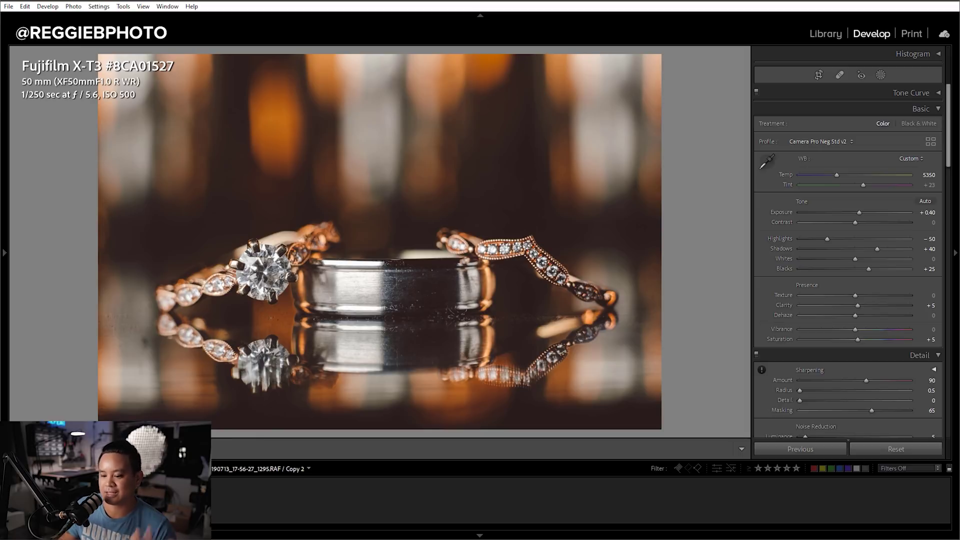
Move to the skyline photo and apply the Embarcadero_Bold Portraits_Fujifilm X-T3 preset.
key(Right)
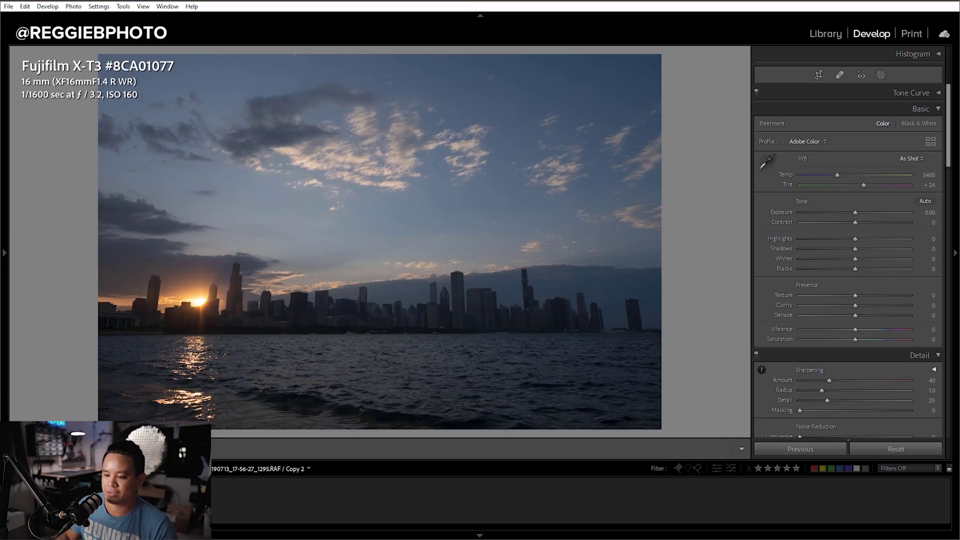
click(4, 212)
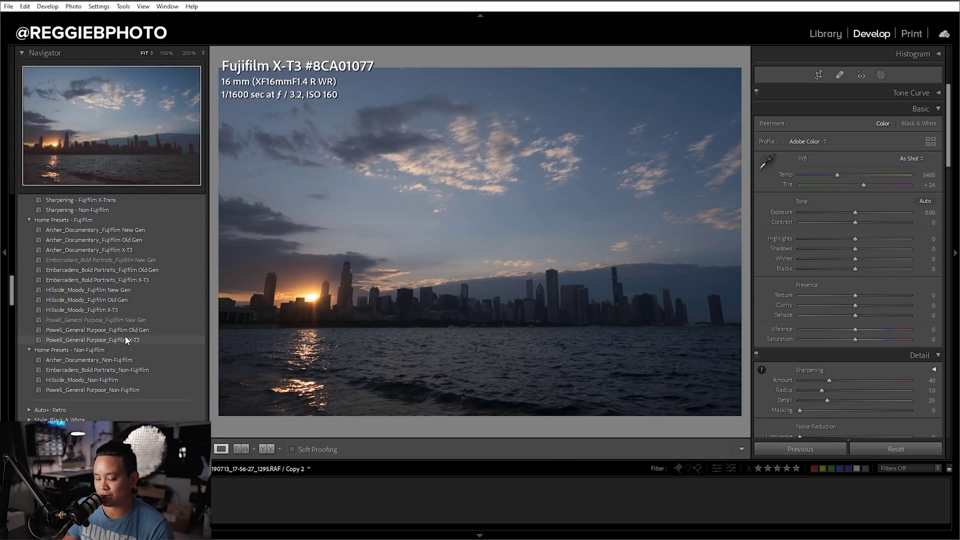
click(145, 281)
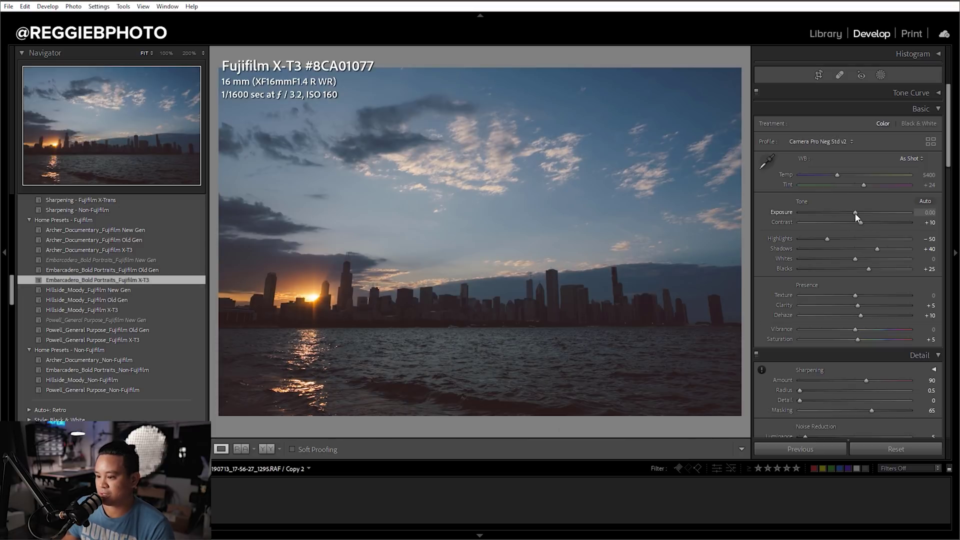
Raise the skyline's Exposure to +1.10 and lower Highlights to -65.
key(Up)
key(Up)
key(Up)
key(Up)
key(Up)
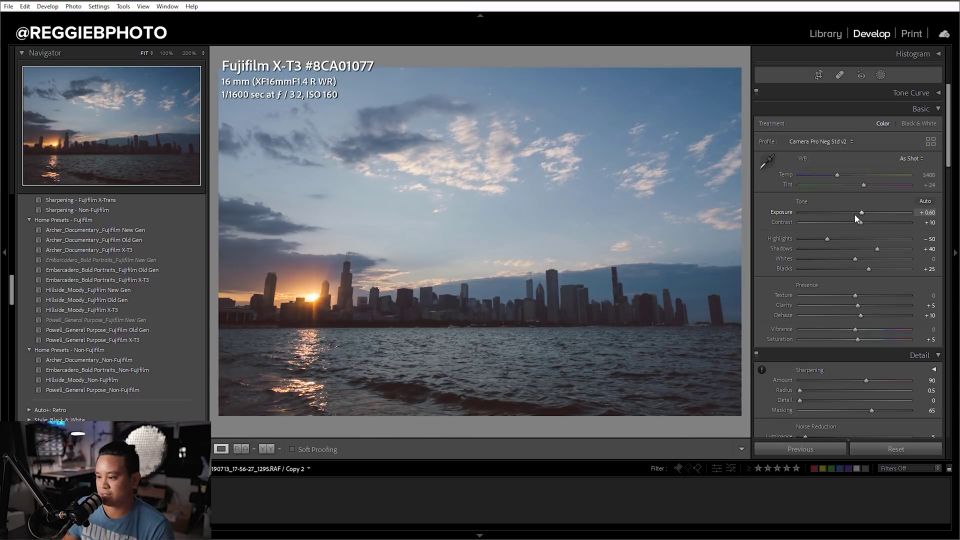
key(Up)
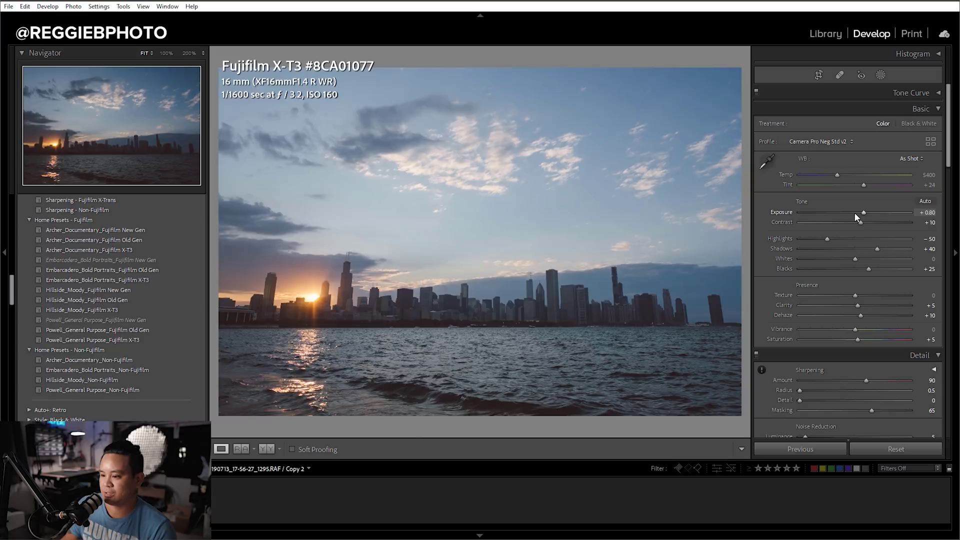
key(Up)
key(Up)
key(Up)
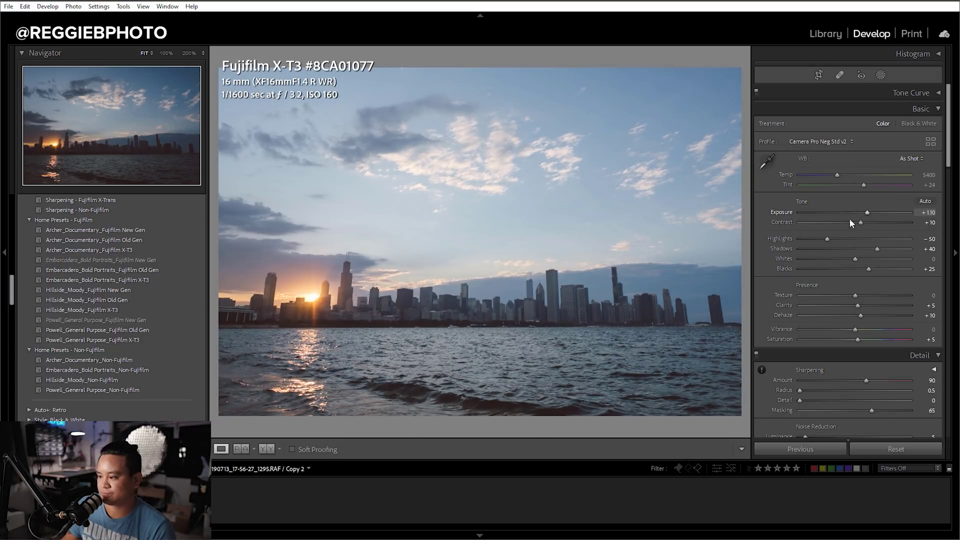
key(Down)
Straighten the skyline photo with a 0.20° tilt and add an automatic Select Sky mask.
key(r)
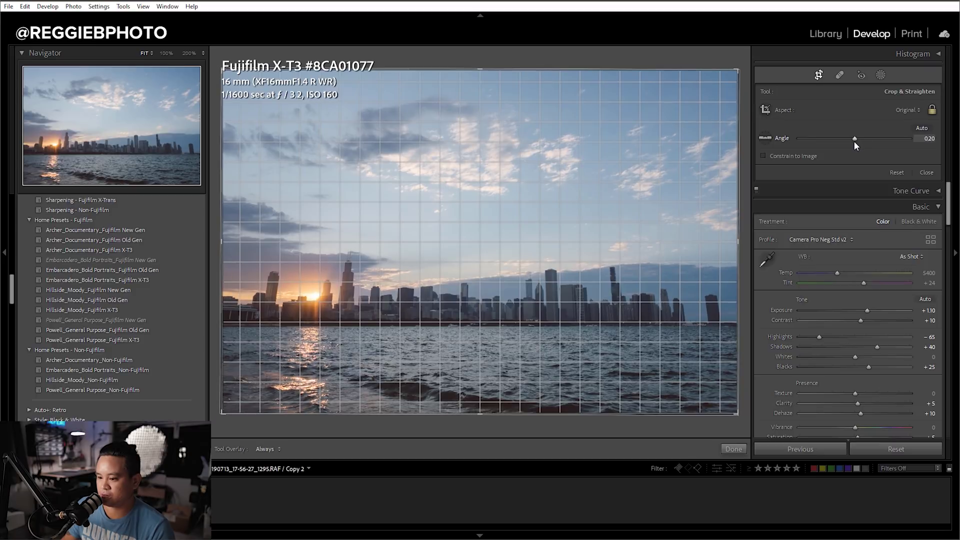
key(r)
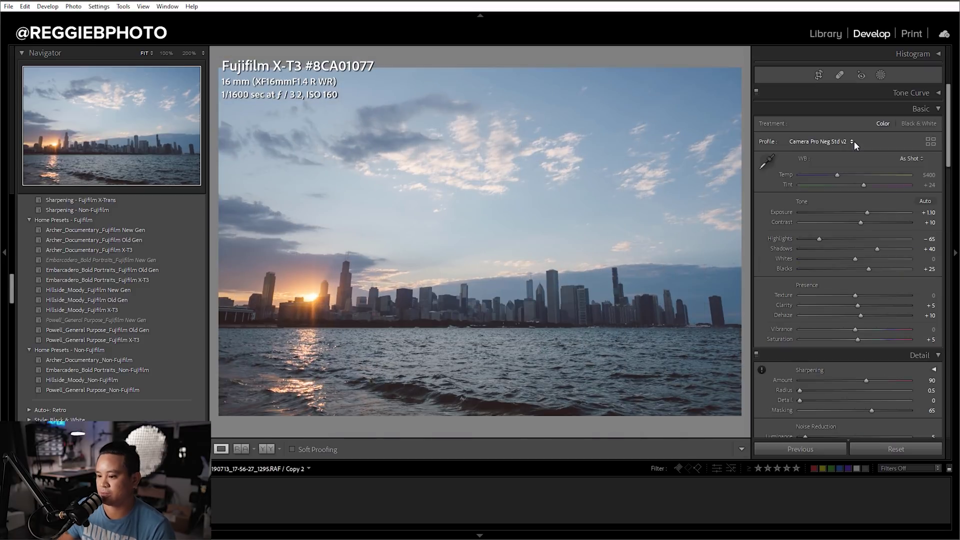
click(877, 76)
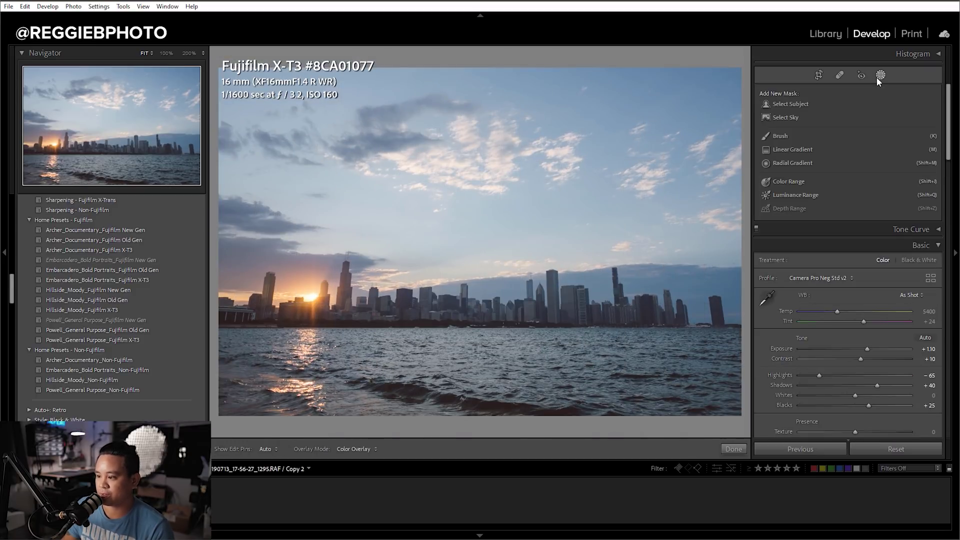
click(783, 117)
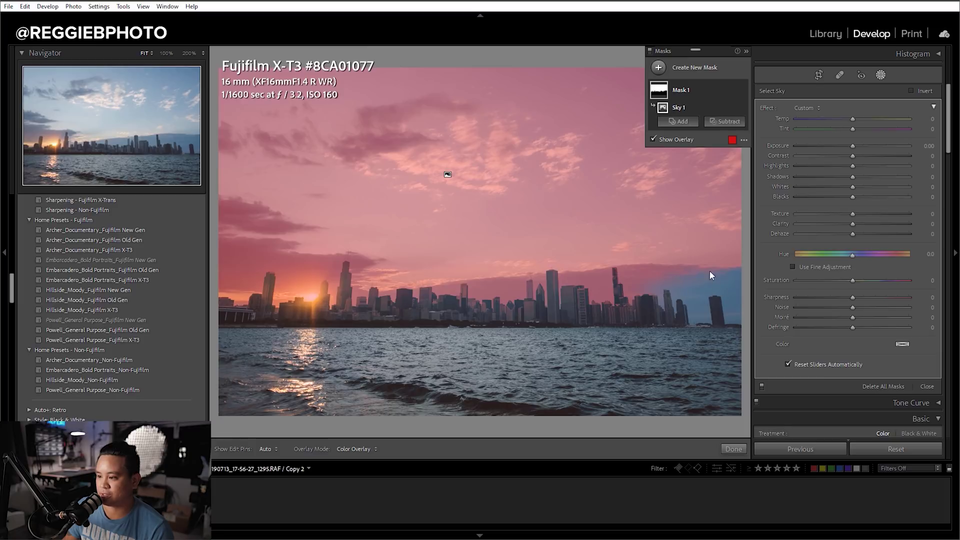
Reset the skyline photo to default settings and create a fresh Select Sky mask, Mask 1.
click(927, 386)
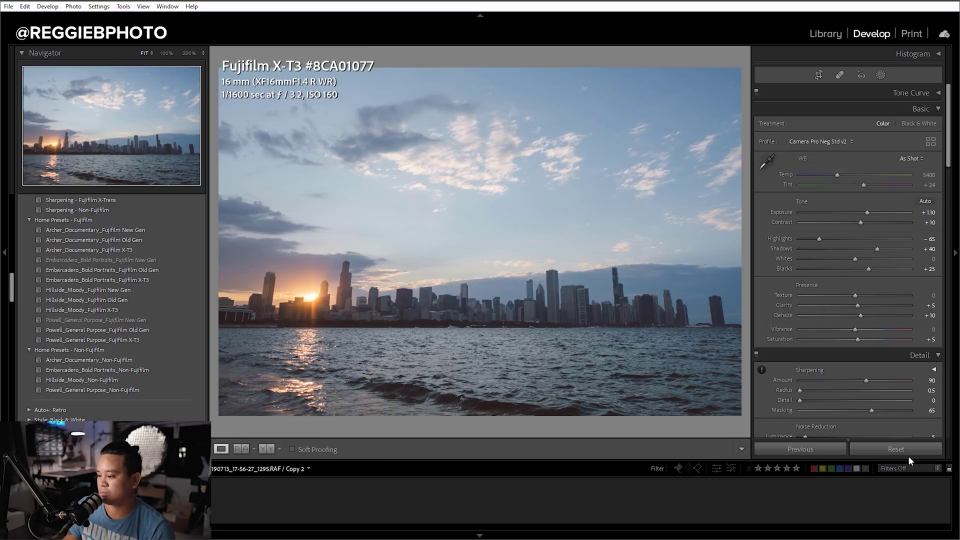
click(907, 448)
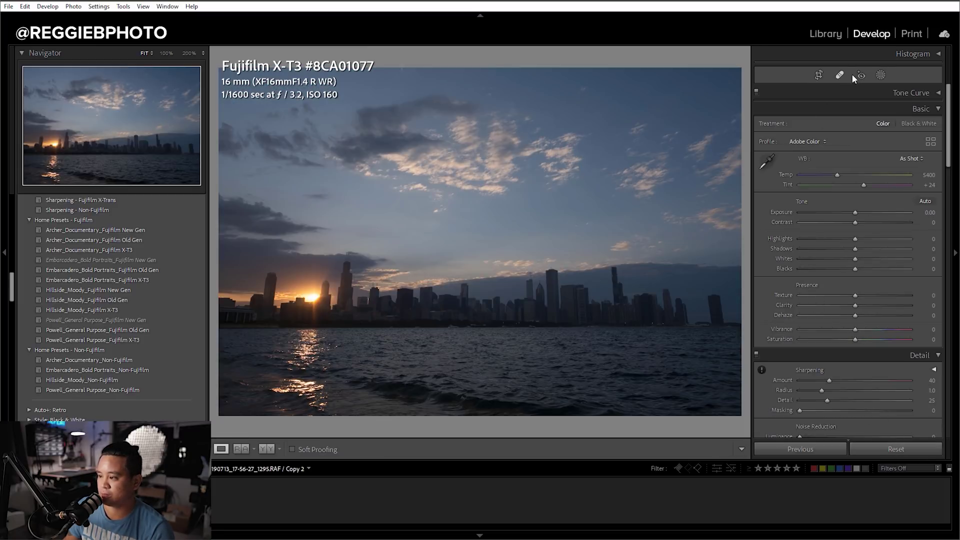
click(879, 75)
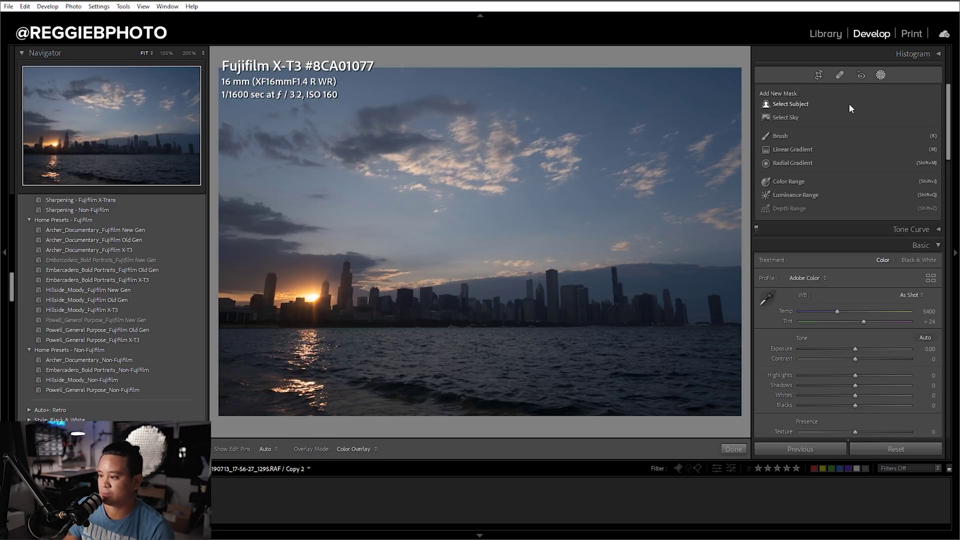
click(781, 118)
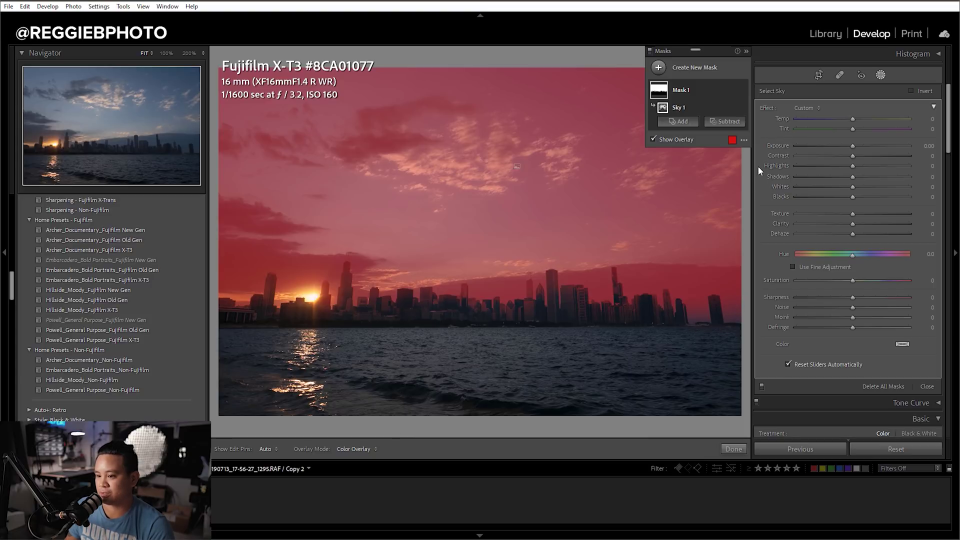
Revisit the earlier Add Sky history state and view its Mask 1 overlay.
scroll(113, 343, down, 10)
scroll(112, 338, up, 3)
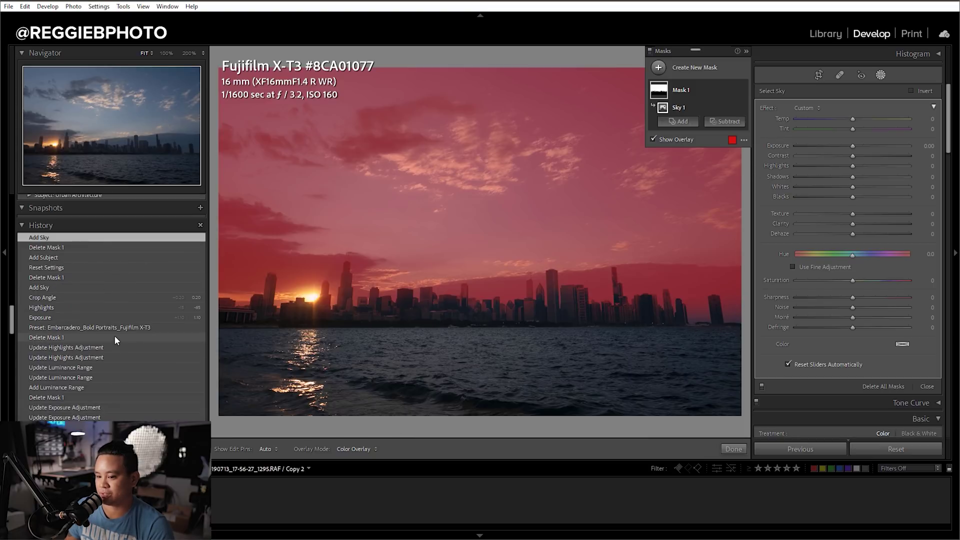
click(128, 288)
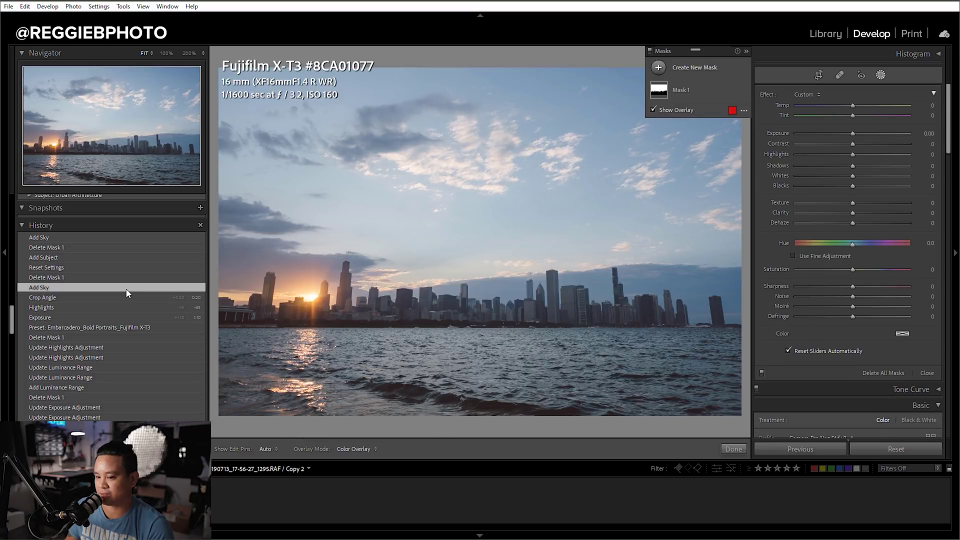
click(716, 90)
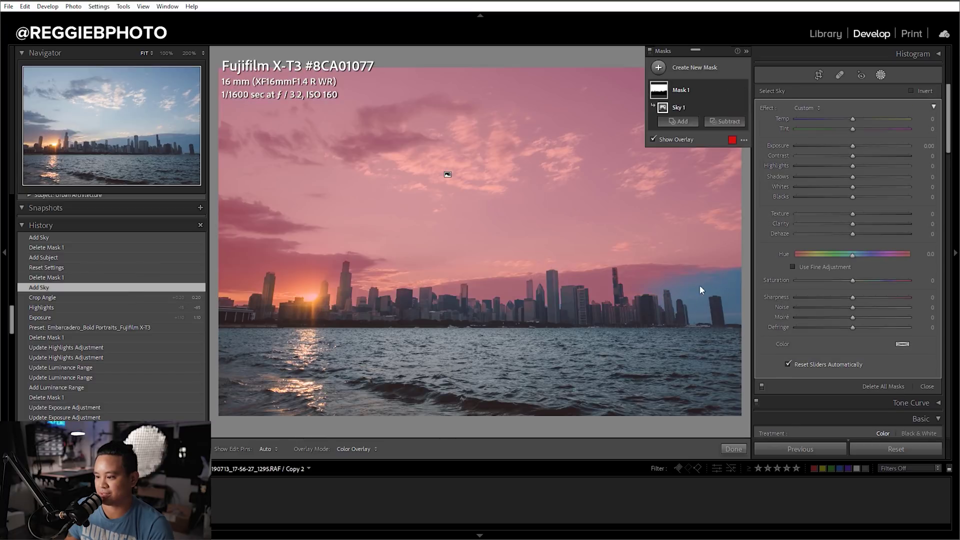
Jump to the latest Add Sky state, view Mask 1 again, then leave masking.
click(67, 238)
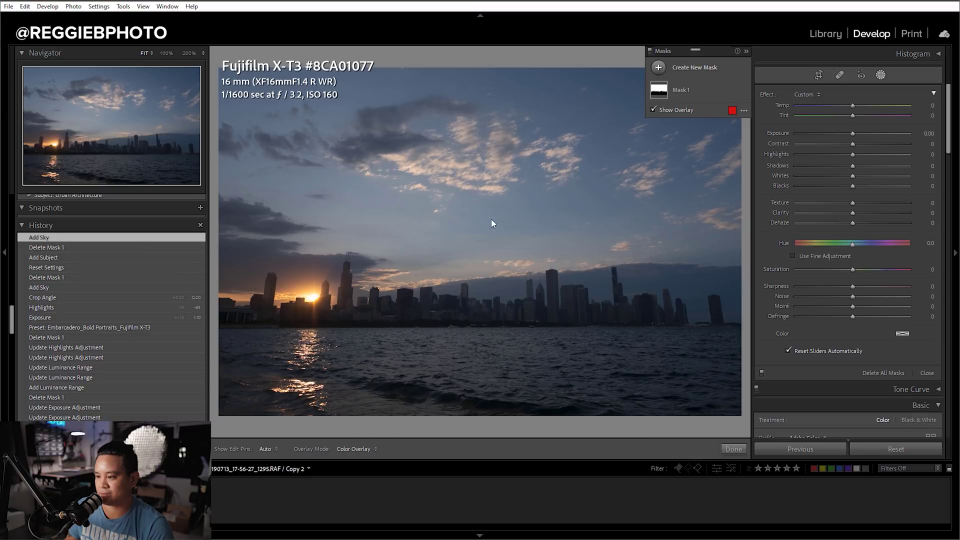
mouse_move(725, 92)
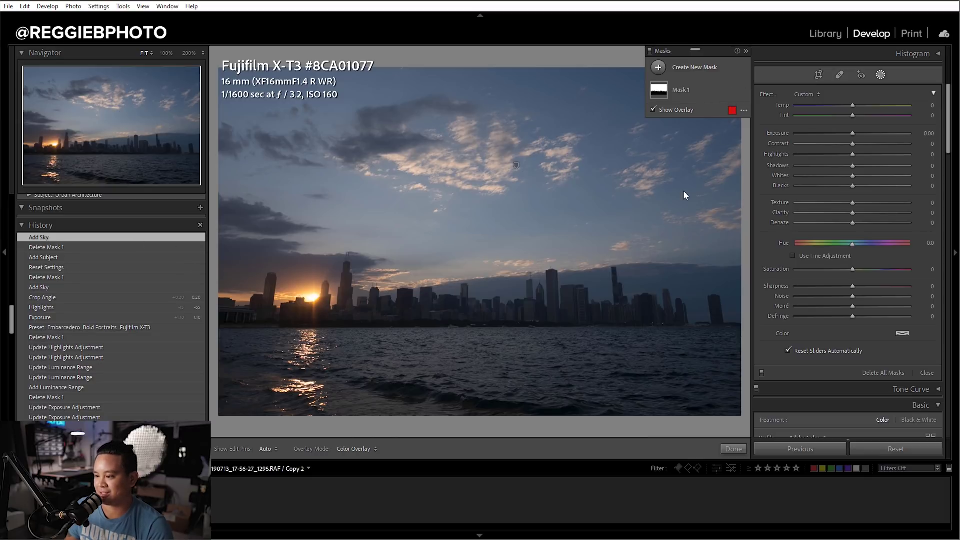
click(712, 92)
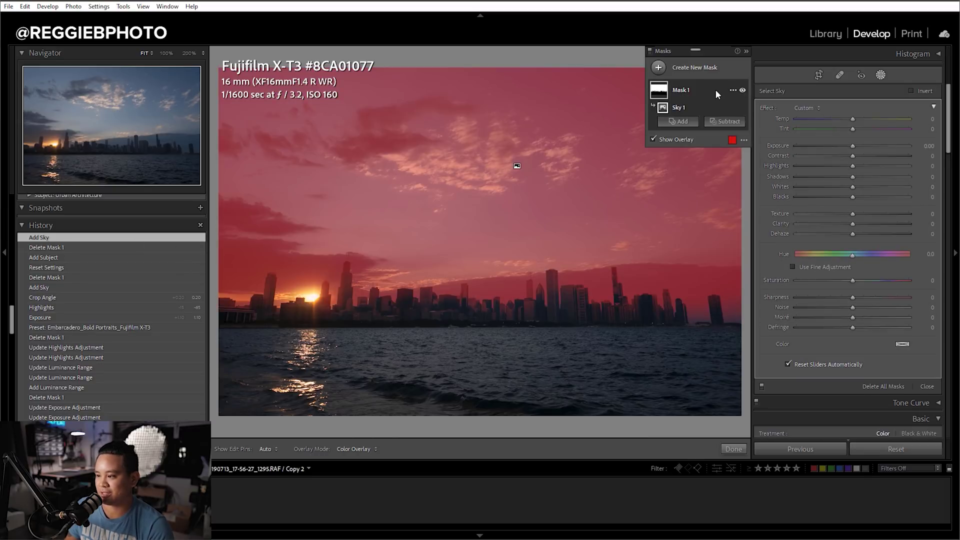
click(881, 75)
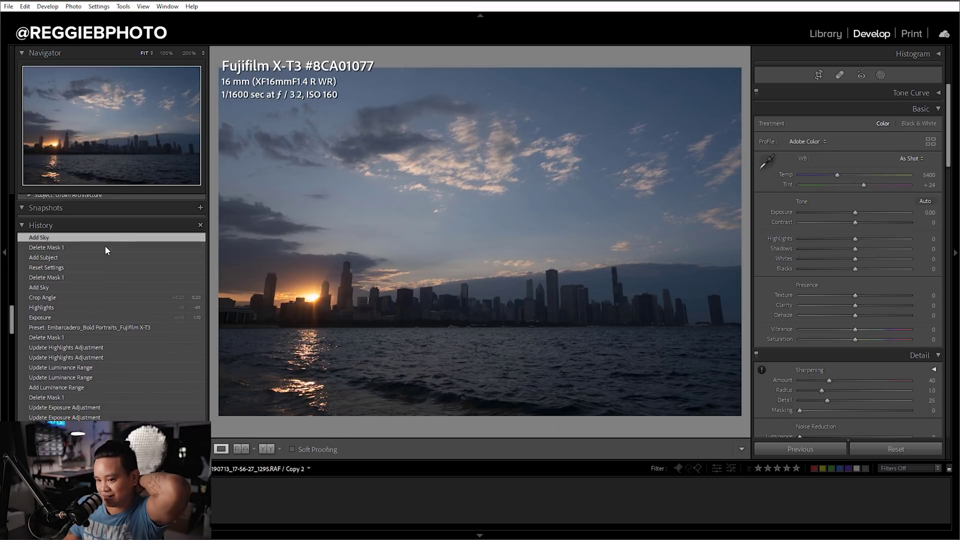
Apply the Embarcadero_Bold Portraits_Fujifilm X-T3 preset, then set Exposure +0.40, Shadows +70, Temp 6900.
scroll(103, 246, up, 10)
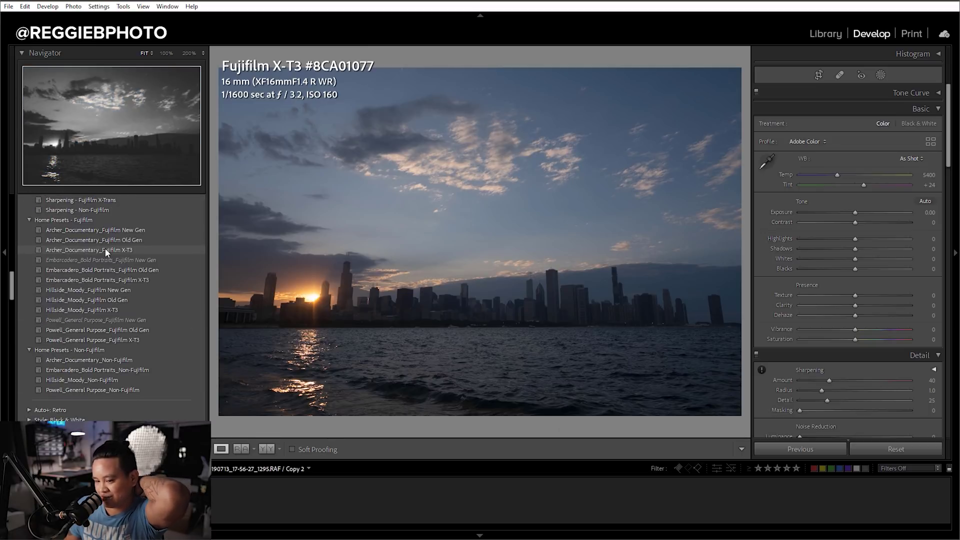
click(98, 280)
drag(855, 212, 857, 215)
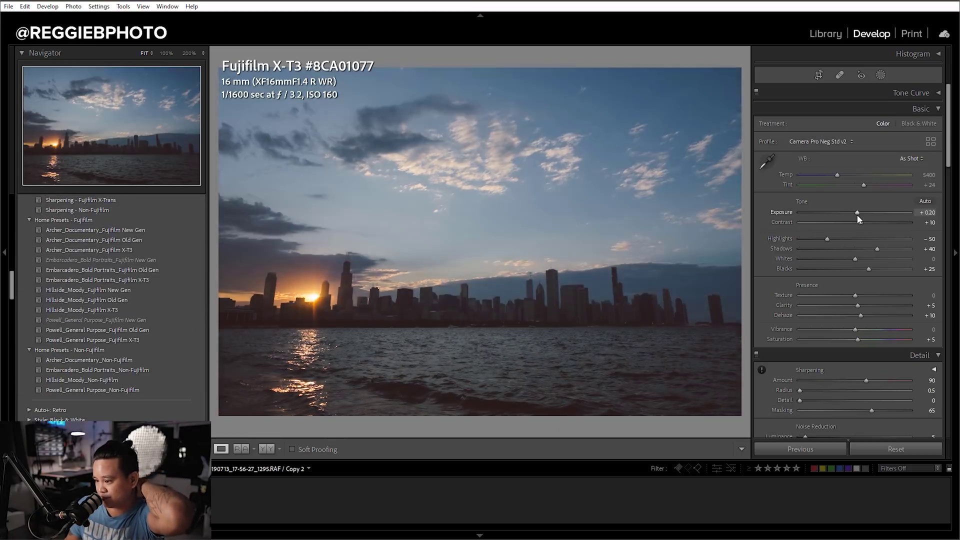
drag(877, 249, 841, 239)
drag(837, 174, 853, 175)
key(r)
key(r)
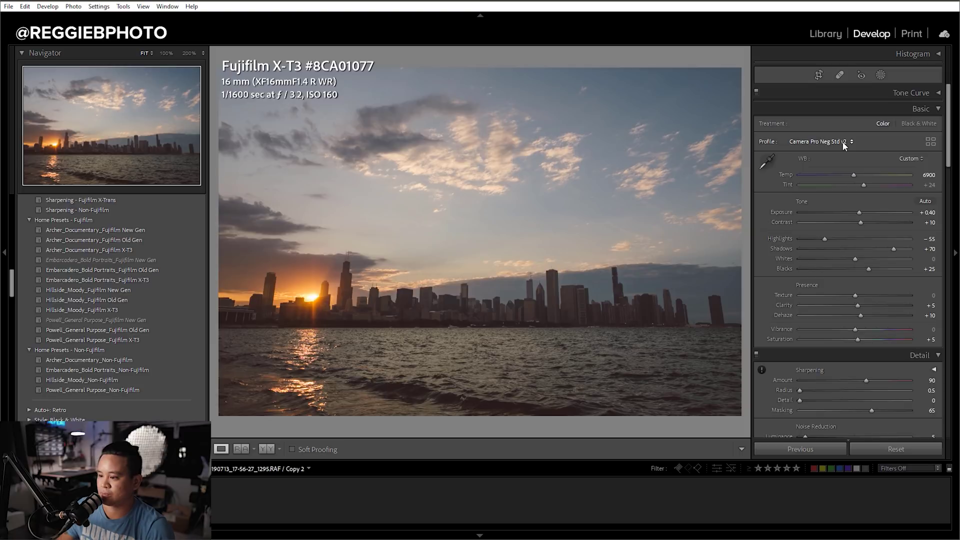
Add a Select Sky mask with the overlay hidden and set Exposure −0.10, Highlights −10, Temp 5.
click(881, 75)
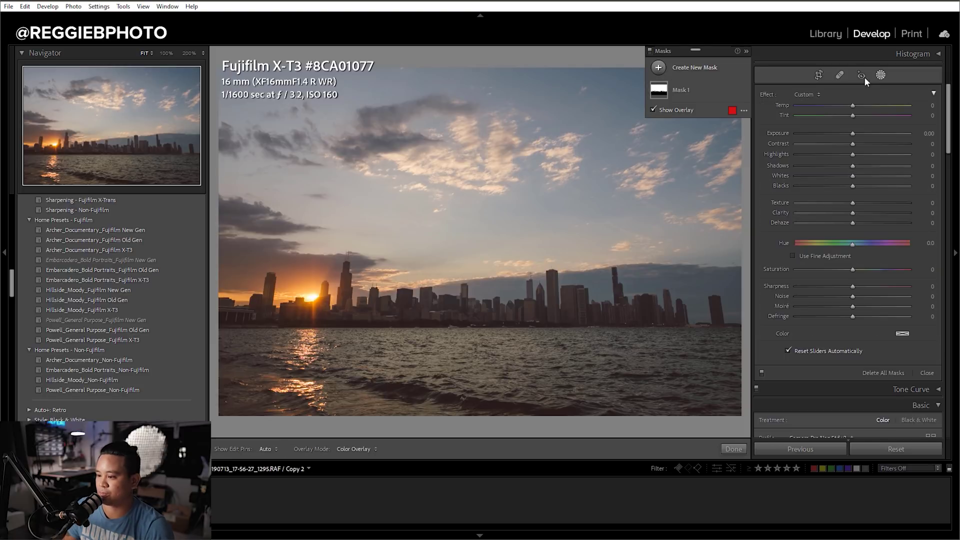
click(701, 89)
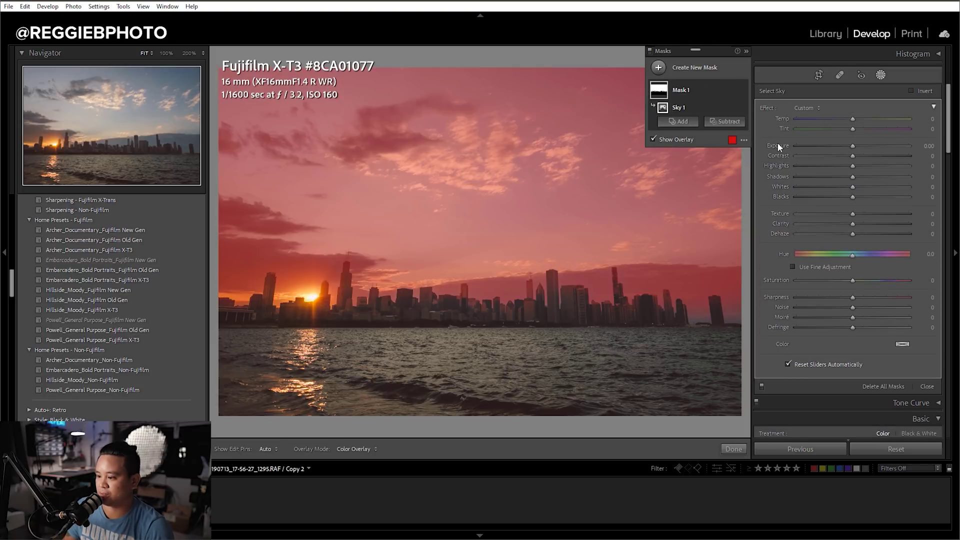
key(o)
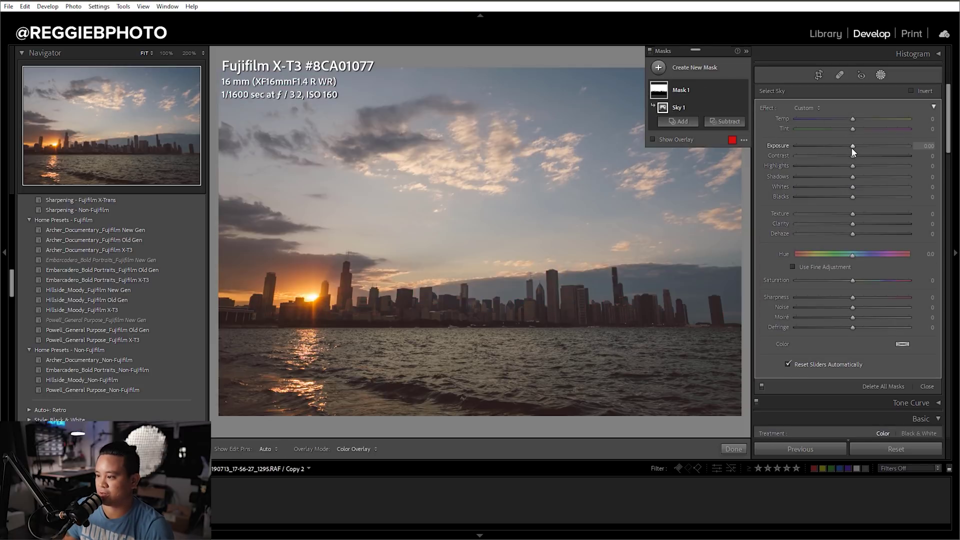
drag(852, 148, 852, 148)
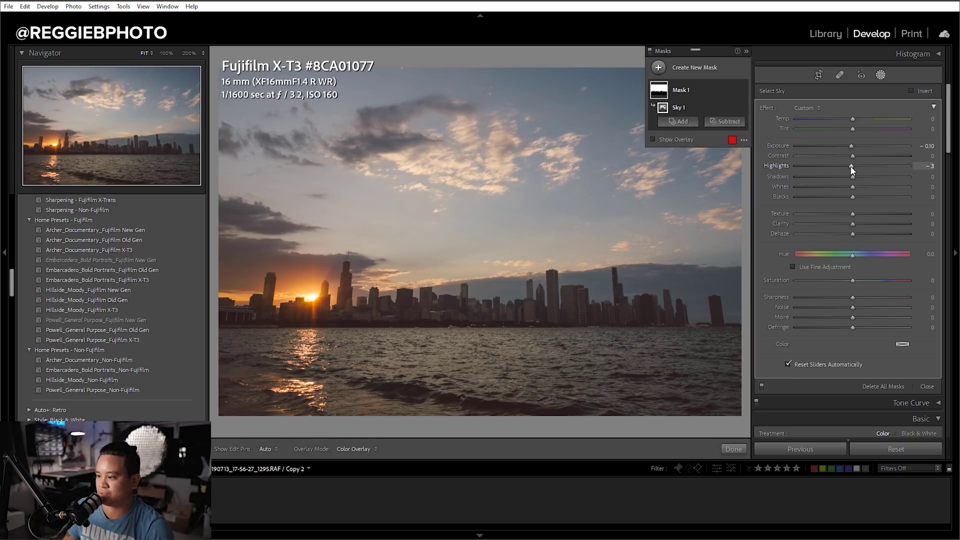
key(Down)
key(Down)
key(Down)
Create a second Select Sky mask and invert it to cover the city and water.
click(658, 75)
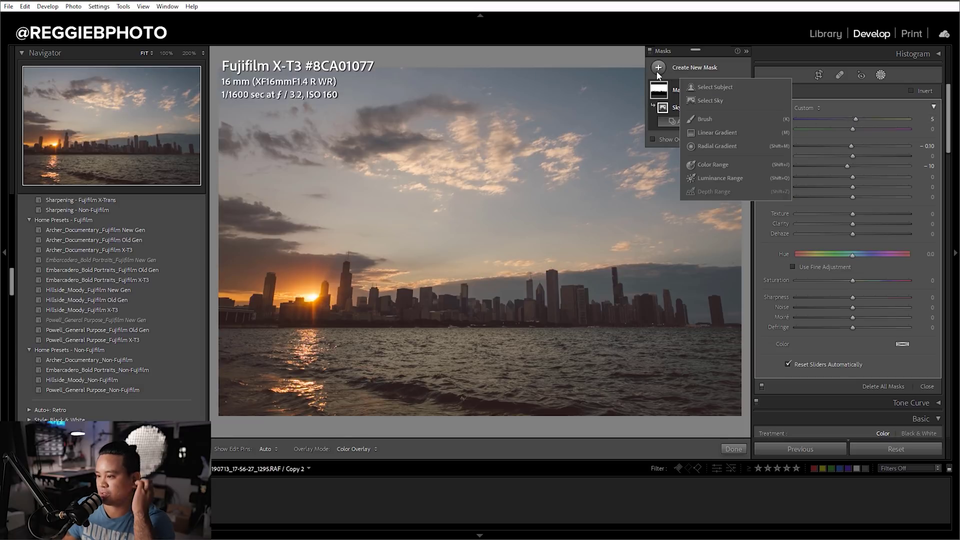
click(705, 100)
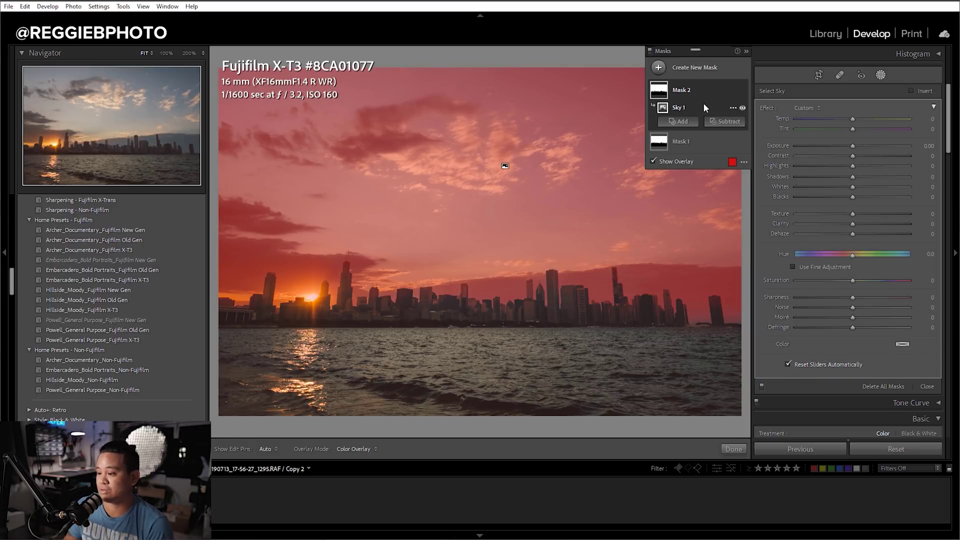
click(732, 109)
click(743, 140)
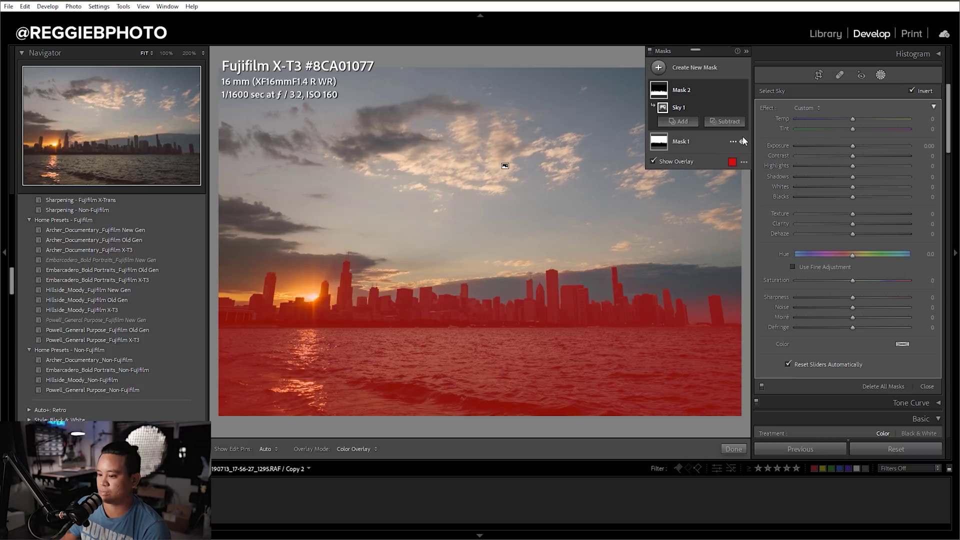
Brighten the city and water with the inverted mask, toggling it on and off to compare.
drag(852, 146, 853, 146)
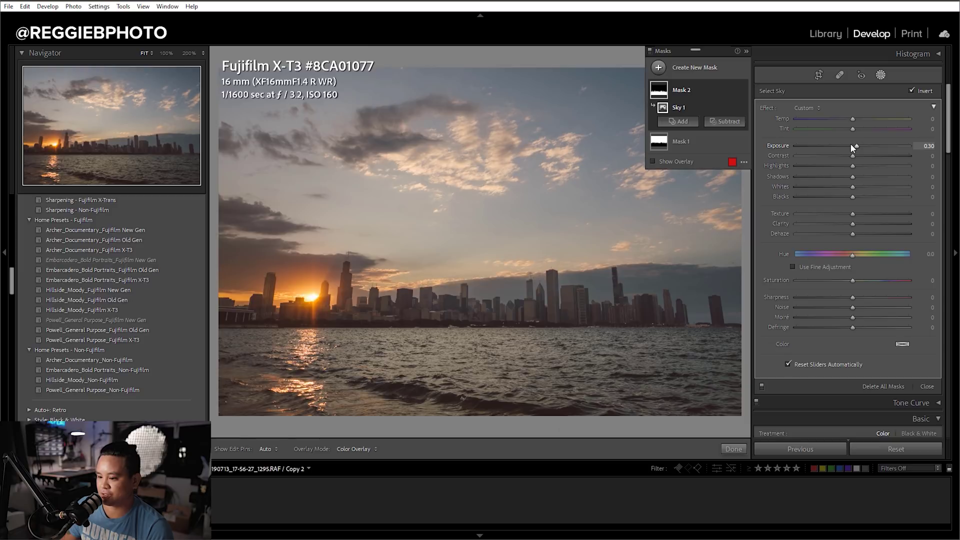
drag(850, 143, 860, 180)
click(741, 90)
click(742, 90)
click(742, 91)
click(741, 90)
click(742, 90)
click(742, 91)
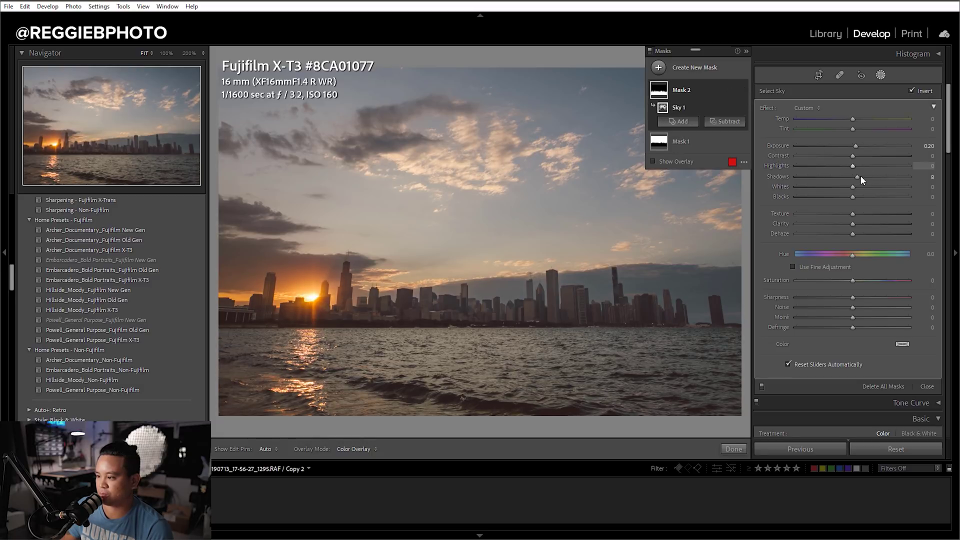
Reset the inverted mask's shadows to zero and settle its Exposure at 0.10.
double_click(858, 177)
drag(862, 147, 856, 145)
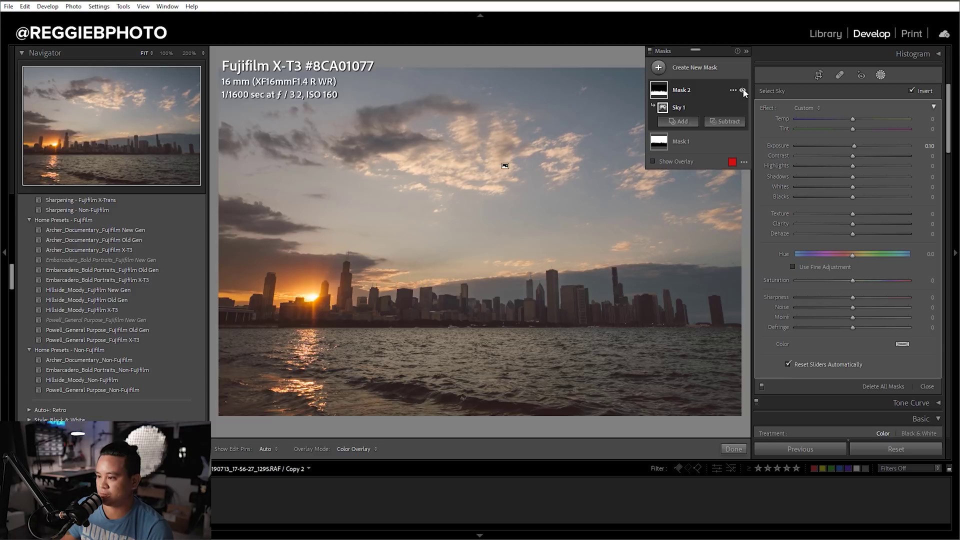
click(742, 91)
click(743, 90)
click(742, 91)
click(742, 91)
Close masking and raise the photo's overall Exposure to +0.70.
click(883, 75)
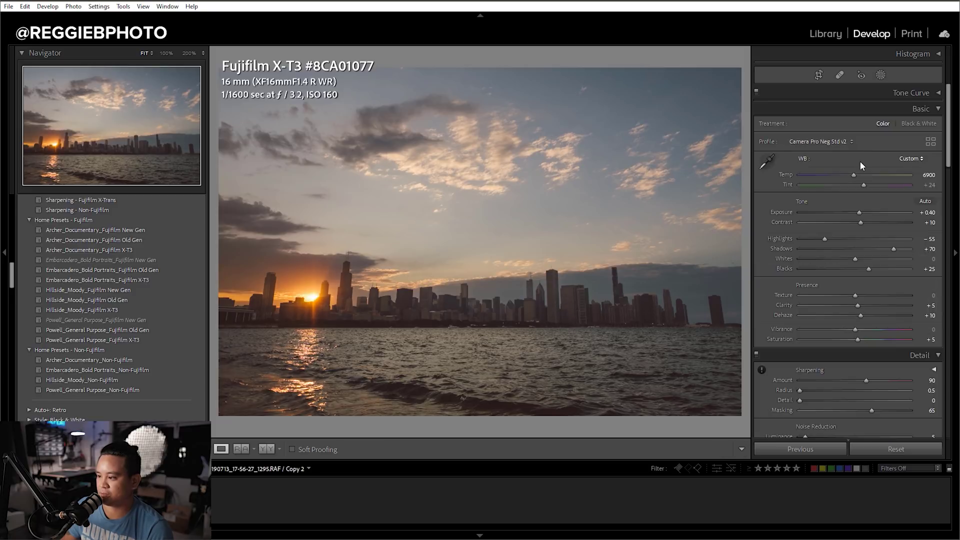
click(860, 213)
drag(861, 215, 863, 215)
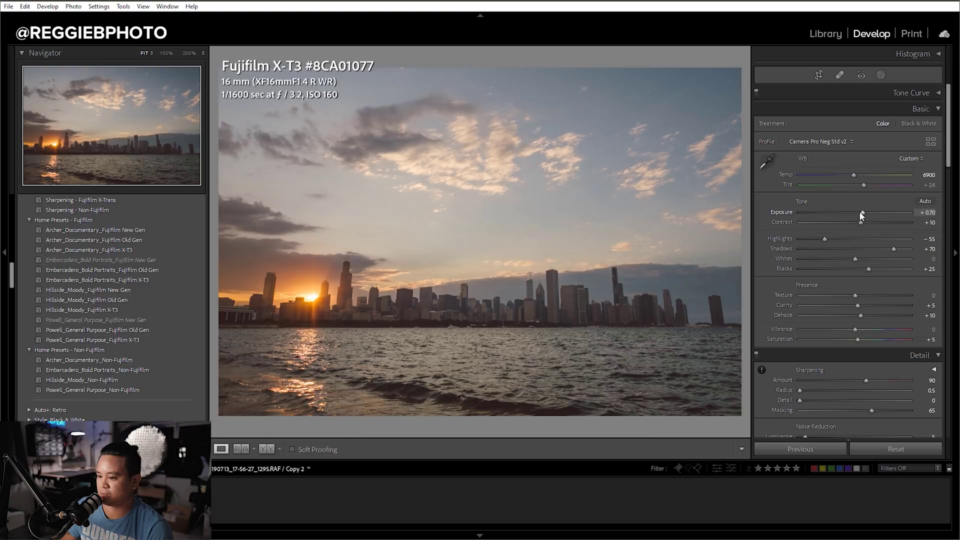
Select the sky mask, Mask 1, and lower its Exposure to −0.30.
click(878, 75)
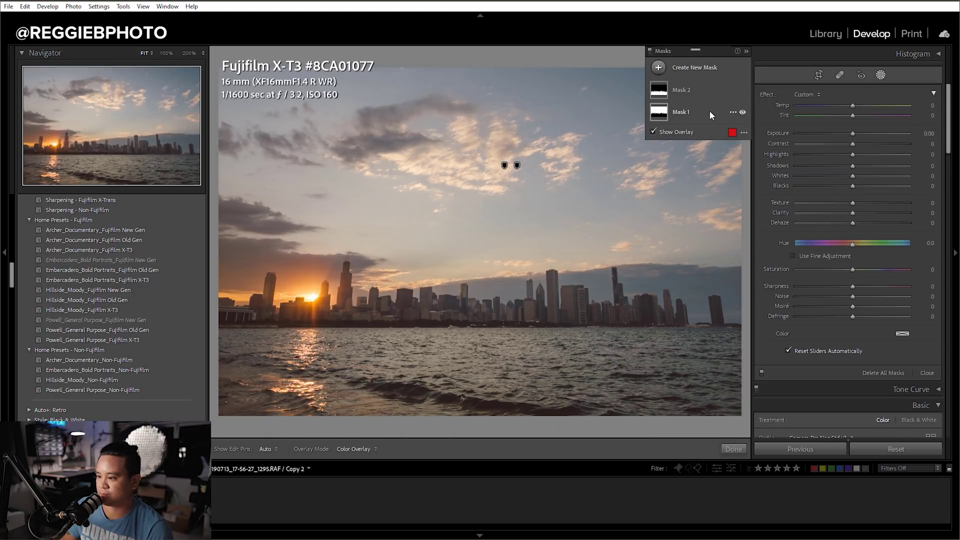
click(709, 110)
drag(853, 146, 851, 145)
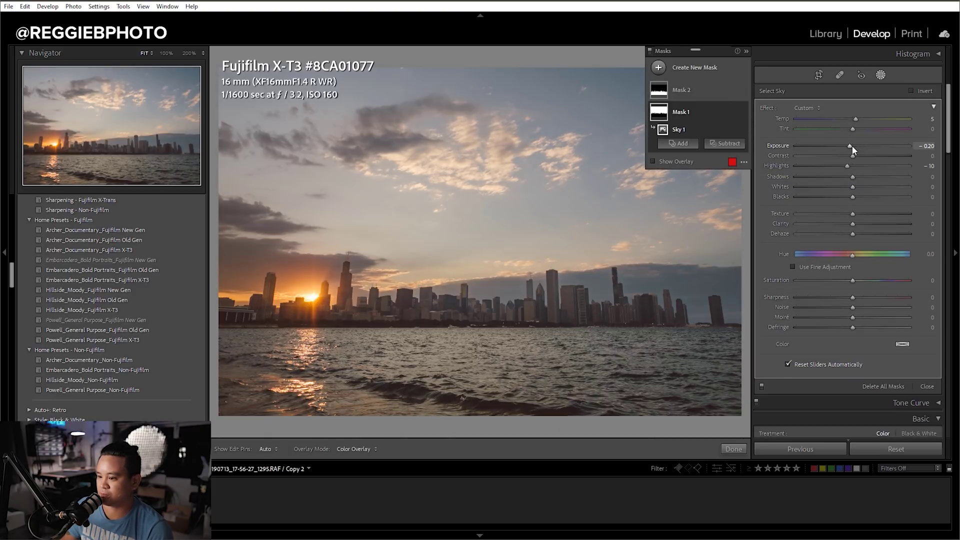
click(663, 94)
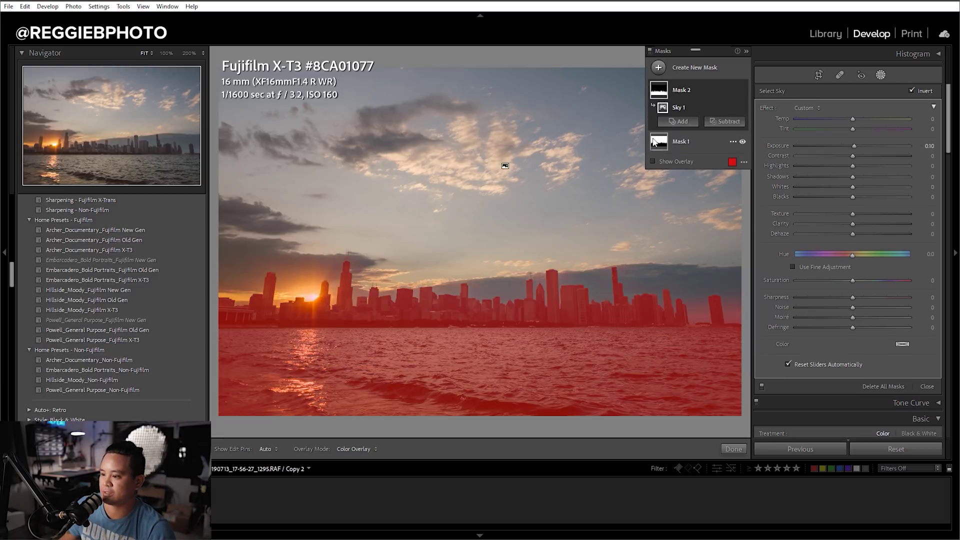
click(660, 144)
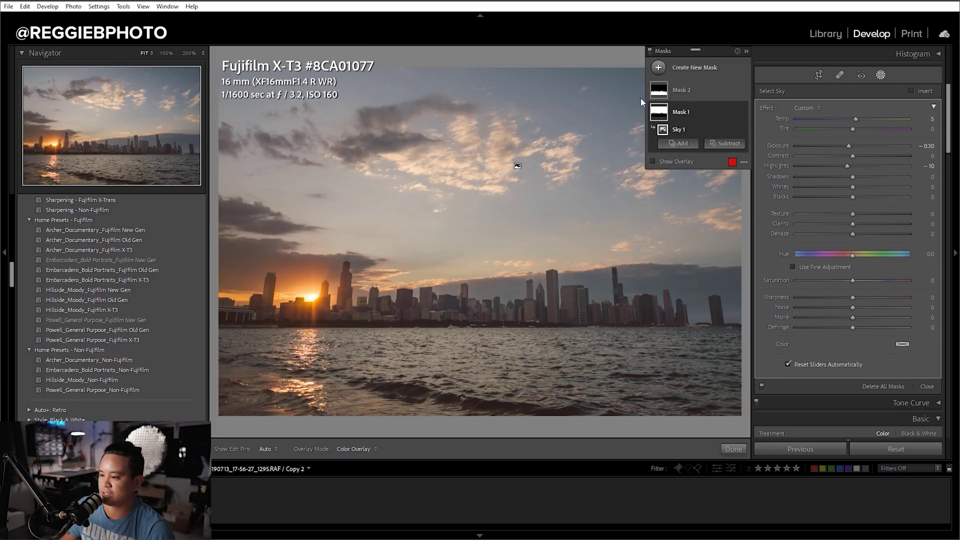
mouse_move(662, 92)
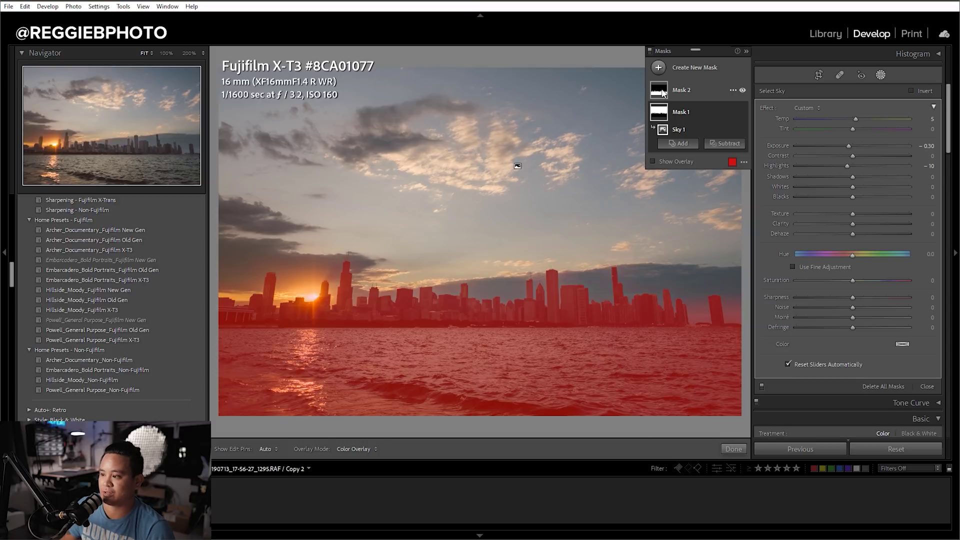
click(667, 112)
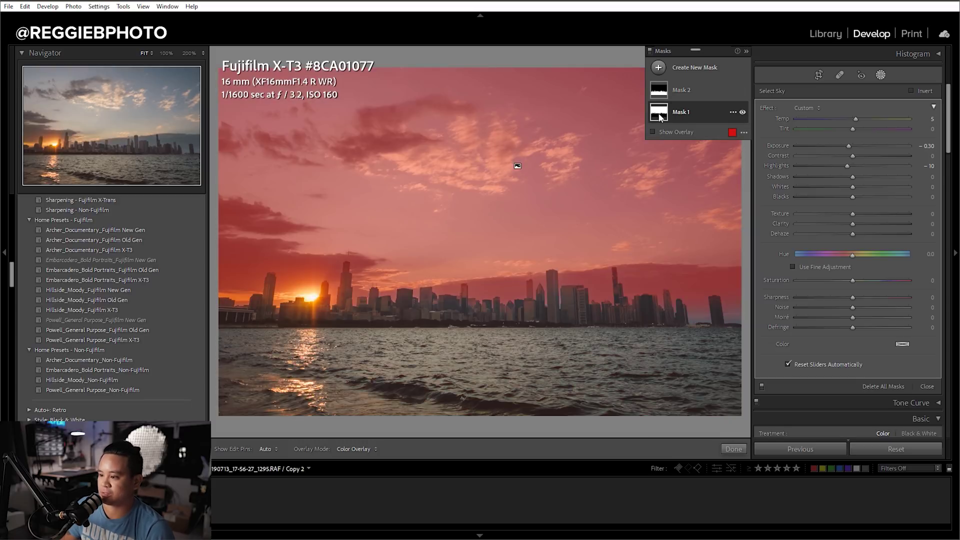
Rename Mask 1 to Sky and Mask 2 to Water.
right_click(682, 112)
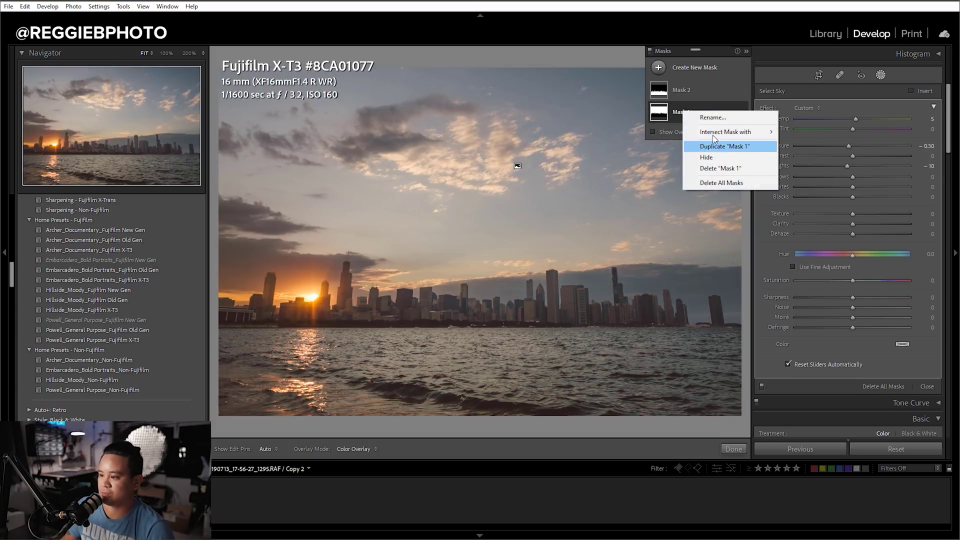
click(715, 120)
text(SKy)
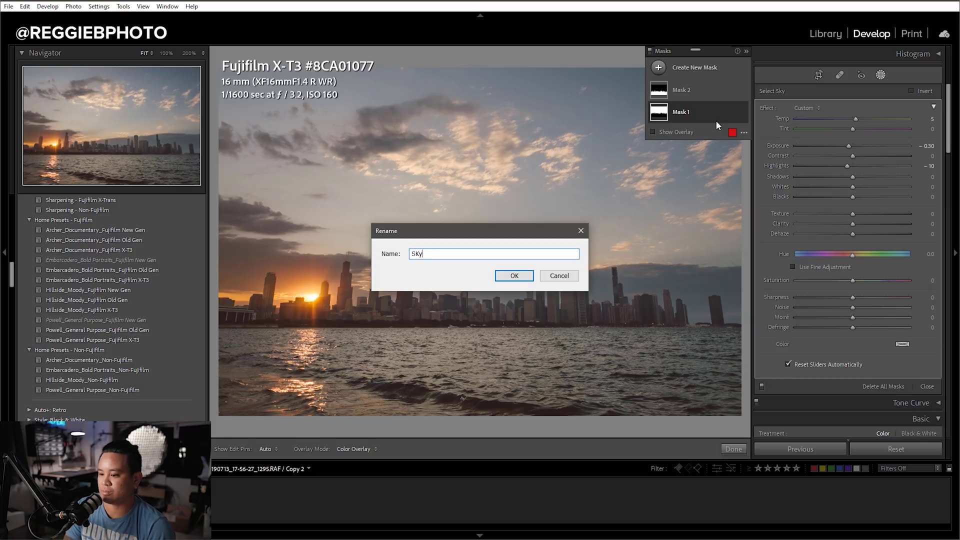
key(Return)
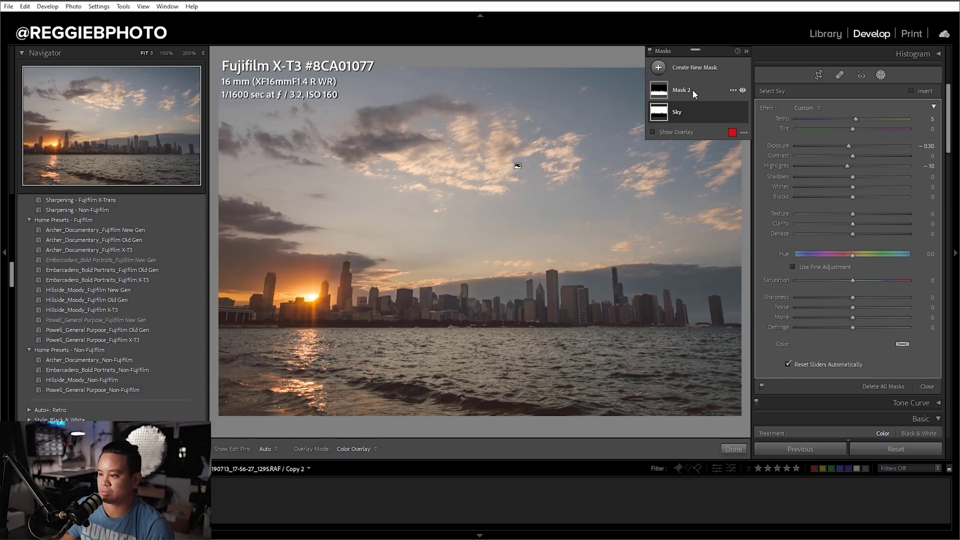
right_click(688, 89)
click(697, 95)
text(Water)
key(Return)
Select the Water mask and nudge its Exposure to 0.11.
click(698, 107)
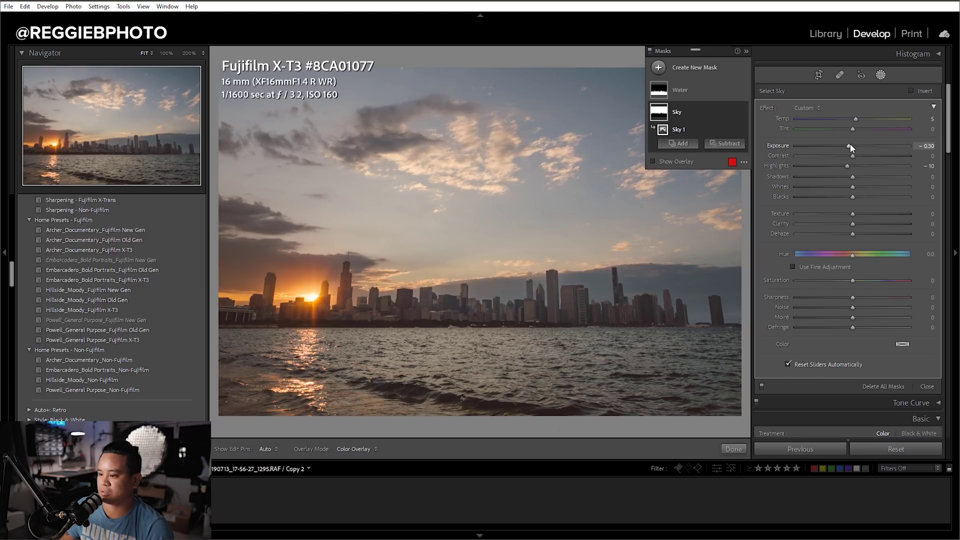
click(714, 95)
click(853, 146)
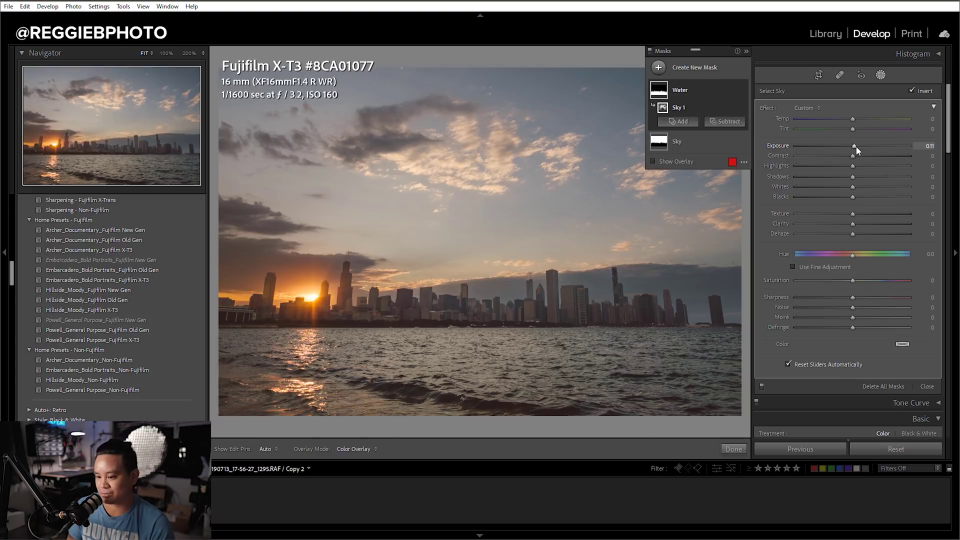
Close masking and set the photo's Clarity to +15 and Contrast to +15.
click(880, 75)
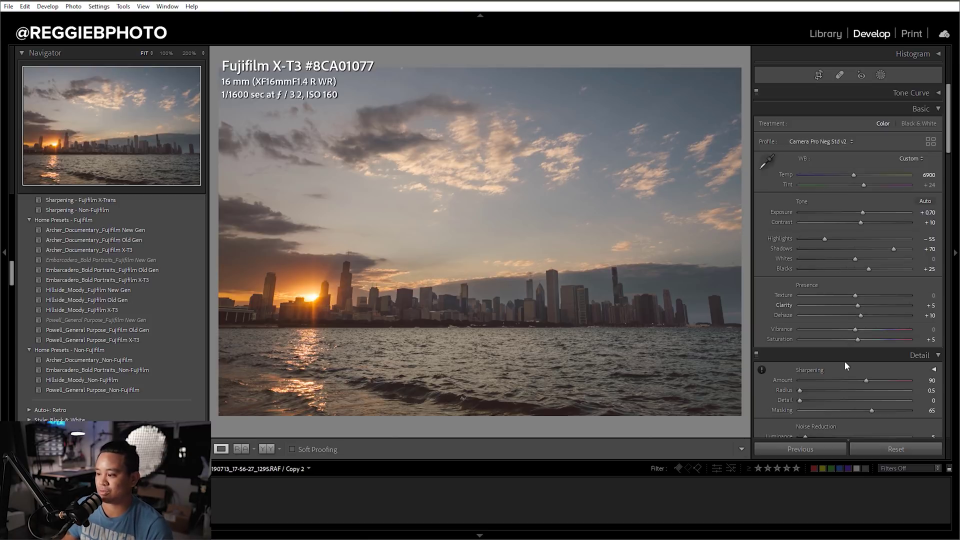
drag(857, 306, 859, 307)
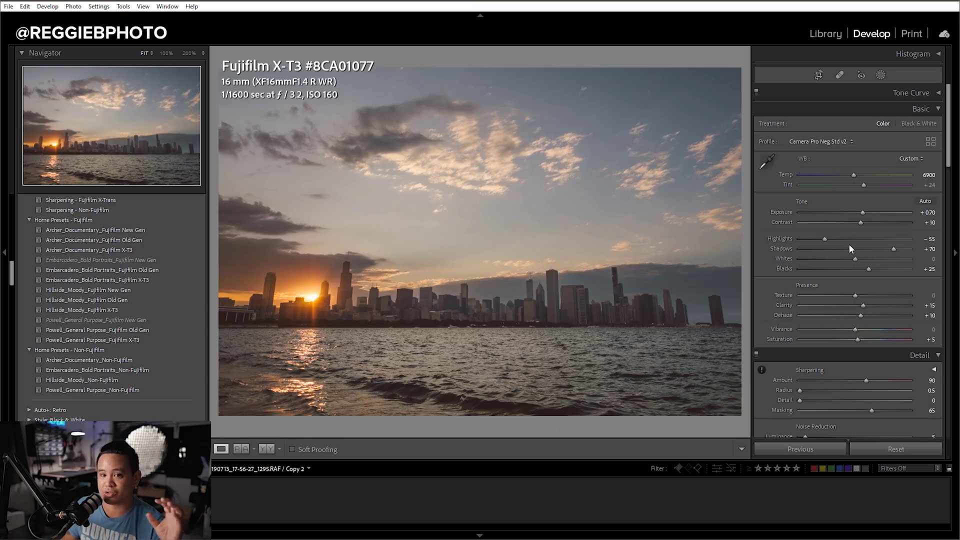
drag(860, 222, 863, 222)
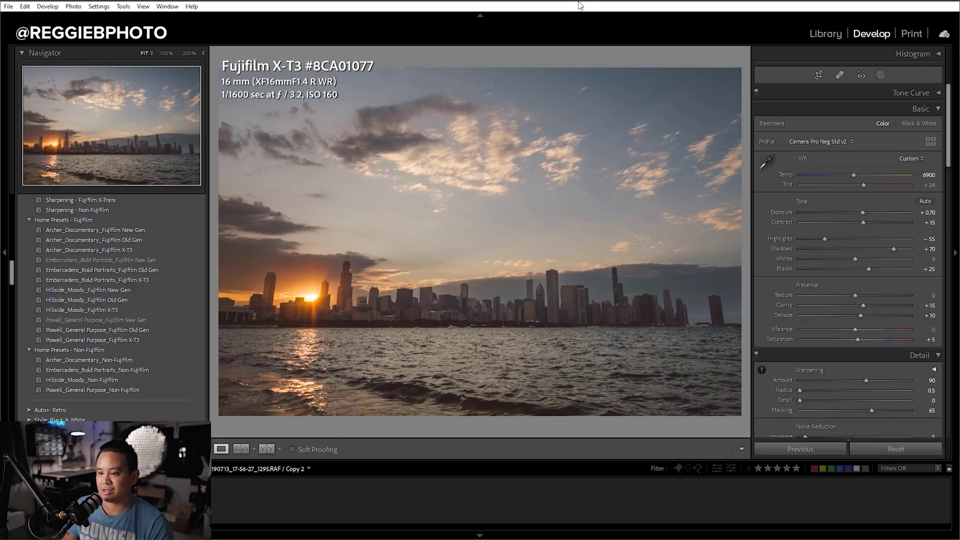
Switch to the Library grid with G to show the three edited Quick Collection photos.
key(g)
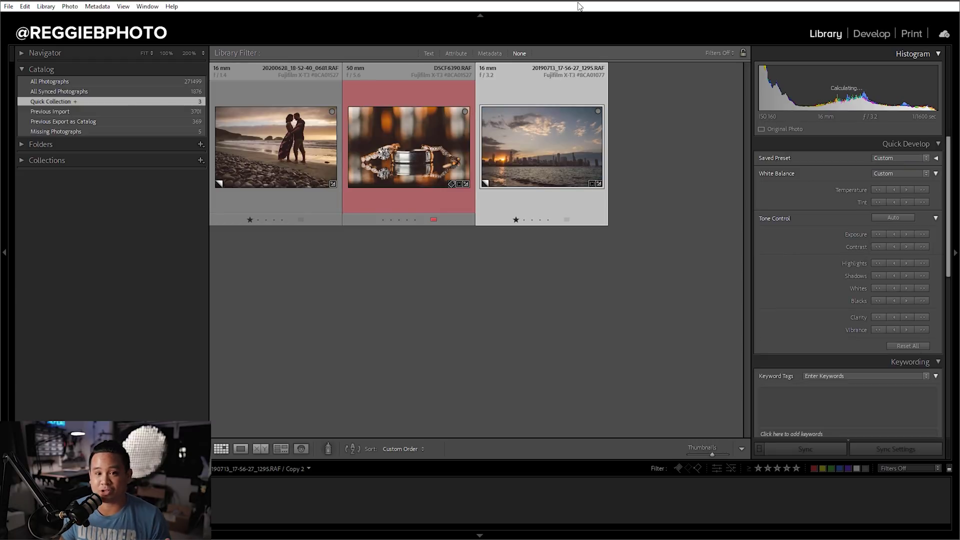